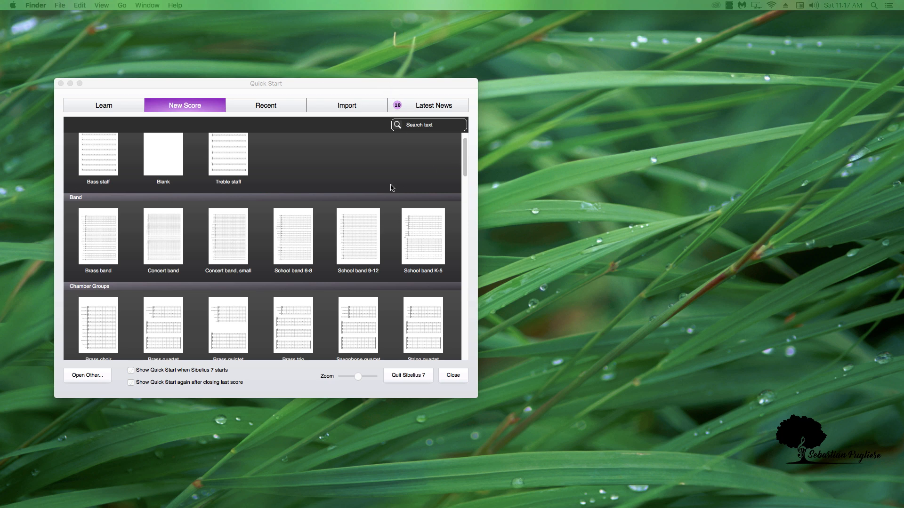
Create a new score from the Treble staff template and enlarge its window to fill the screen
scroll(392, 188, "up", 2)
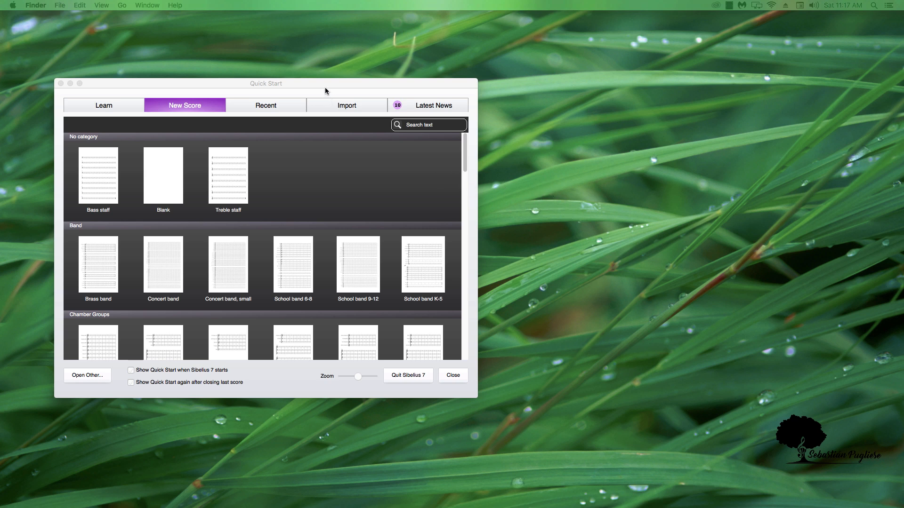
left_click_drag(327, 84, 332, 77)
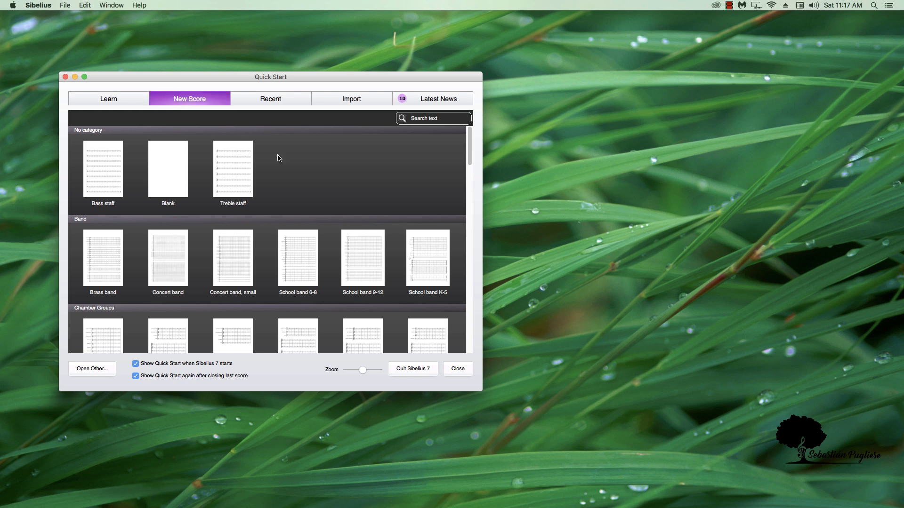
left_click(231, 171)
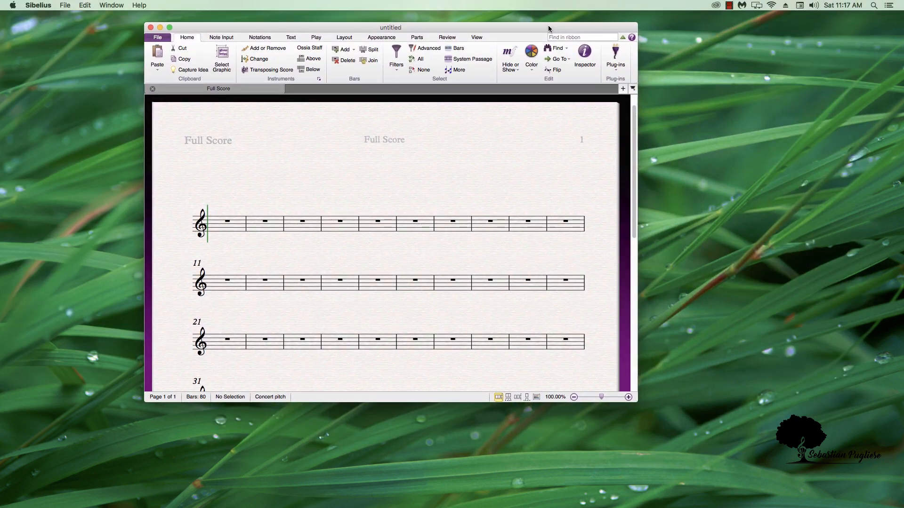
double_click(548, 25)
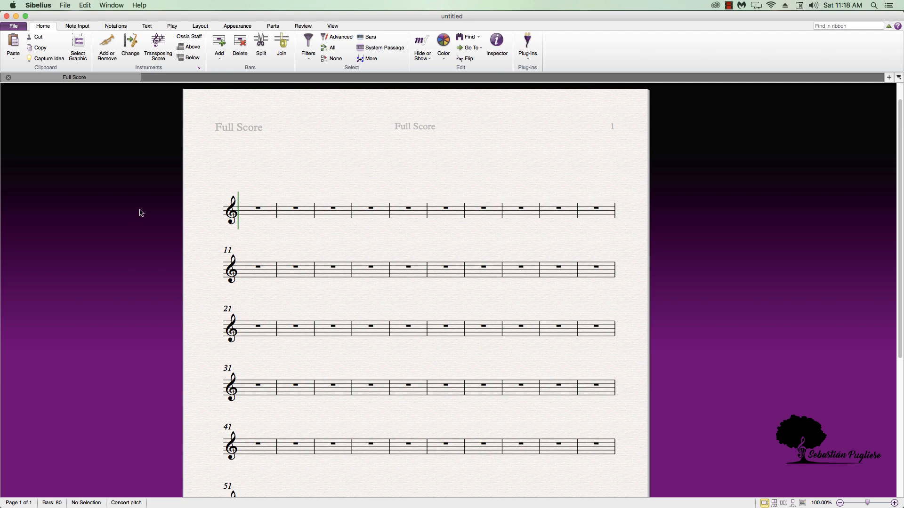
Open the instrument setup for the score and search the common instruments for flute
left_click(260, 210)
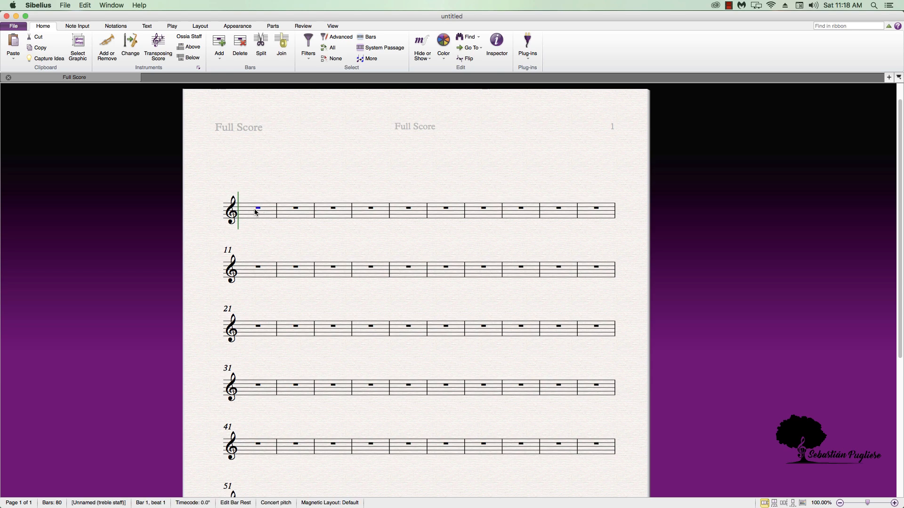
left_click(253, 214)
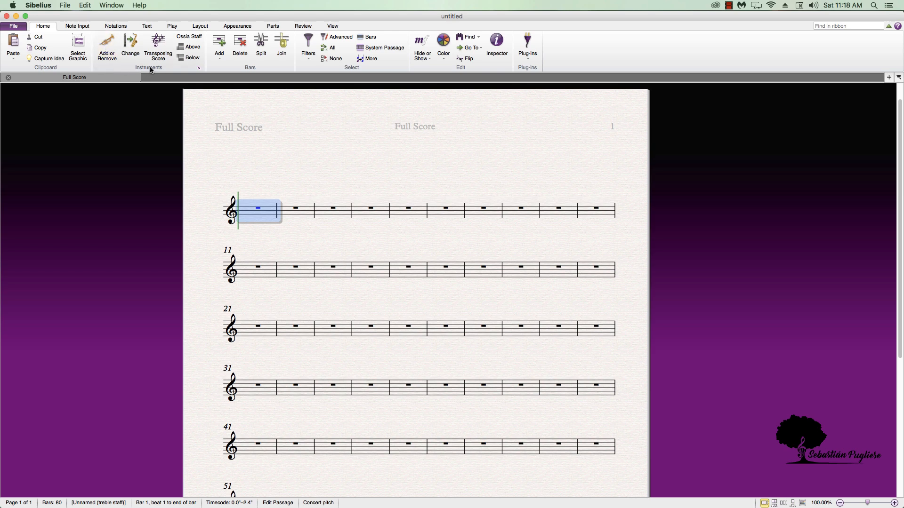
left_click(107, 47)
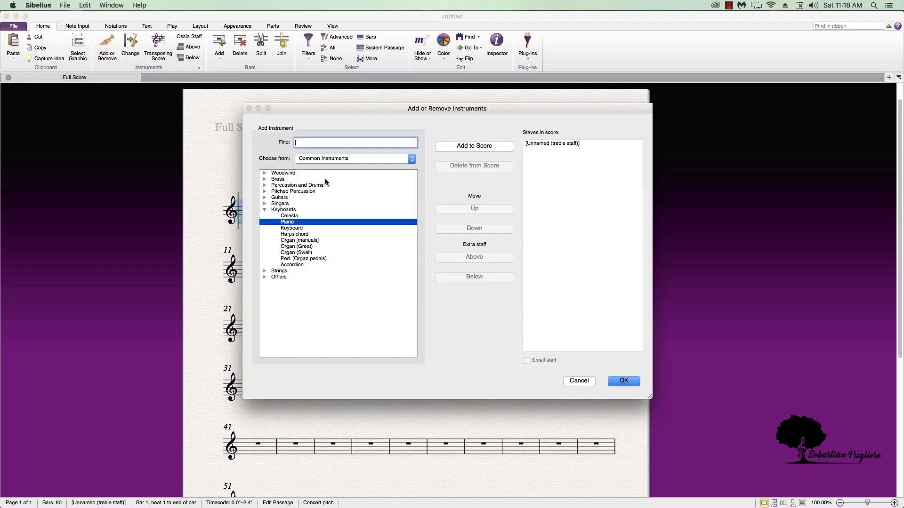
left_click(302, 223)
left_click(331, 141)
type("flute")
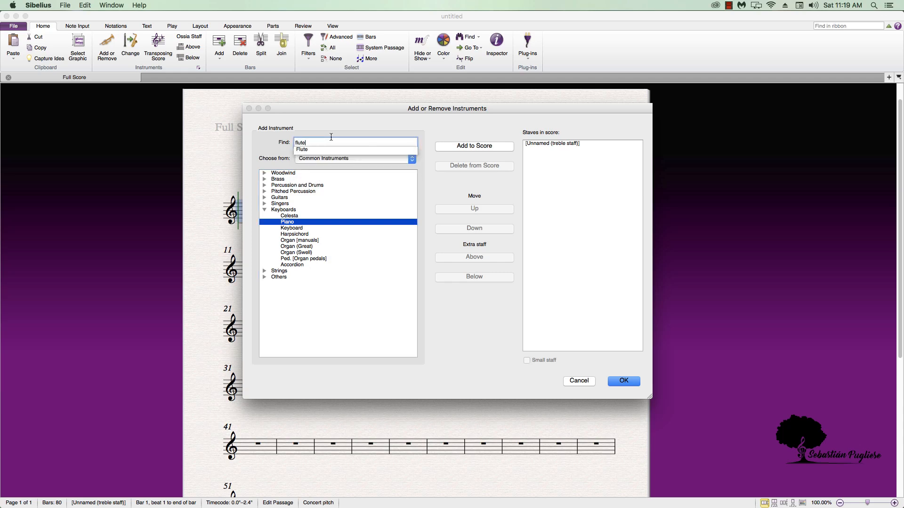
key("Down")
key("Up")
left_click(335, 96)
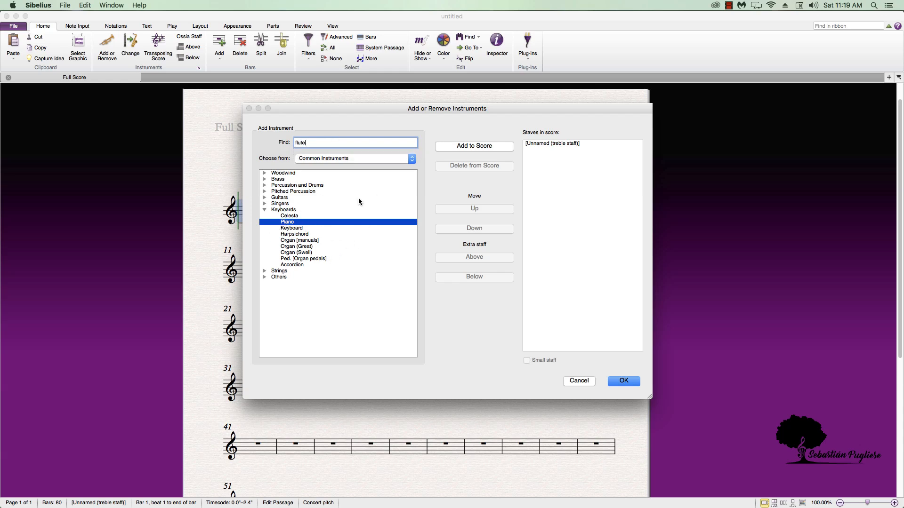
mouse_move(374, 106)
left_mouse_down()
mouse_move(341, 97)
mouse_move(368, 99)
left_mouse_up()
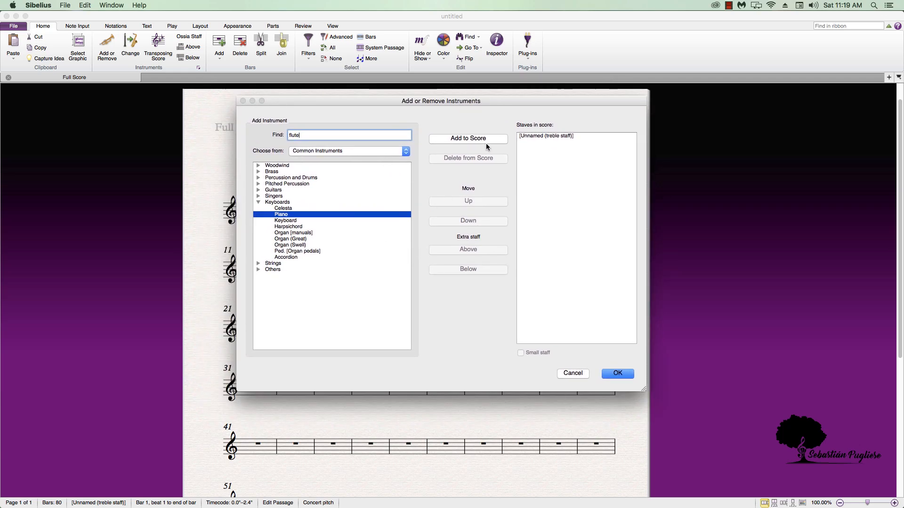
Add a Piano to the score above the unnamed treble staff and apply the instrument changes
double_click(284, 218)
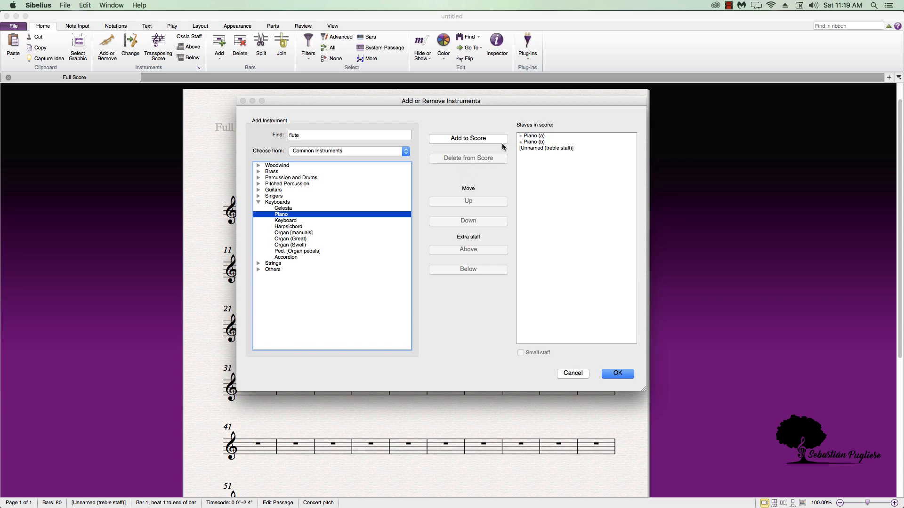
left_click(621, 375)
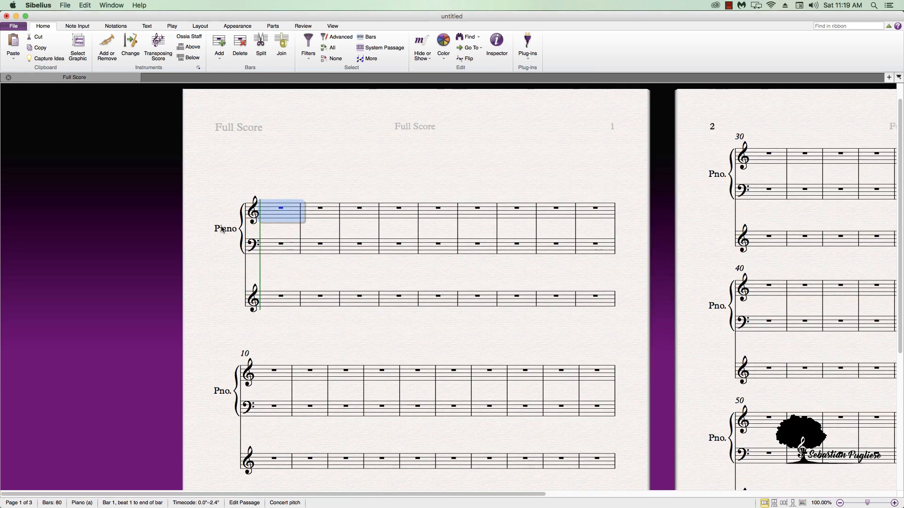
left_click(277, 251)
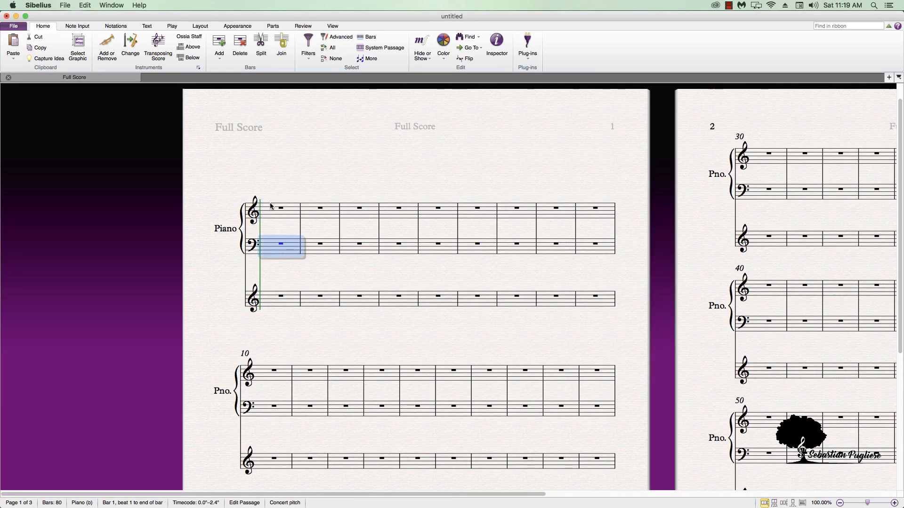
left_click(270, 206)
left_click(355, 265)
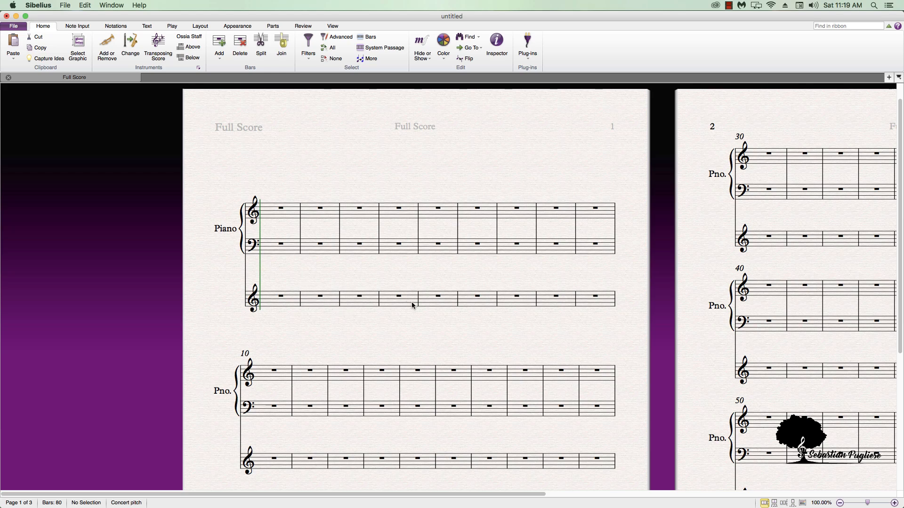
Extend the piano's barlines down through the unnamed treble staff so all three staves are joined
left_click(301, 245)
left_click(339, 229)
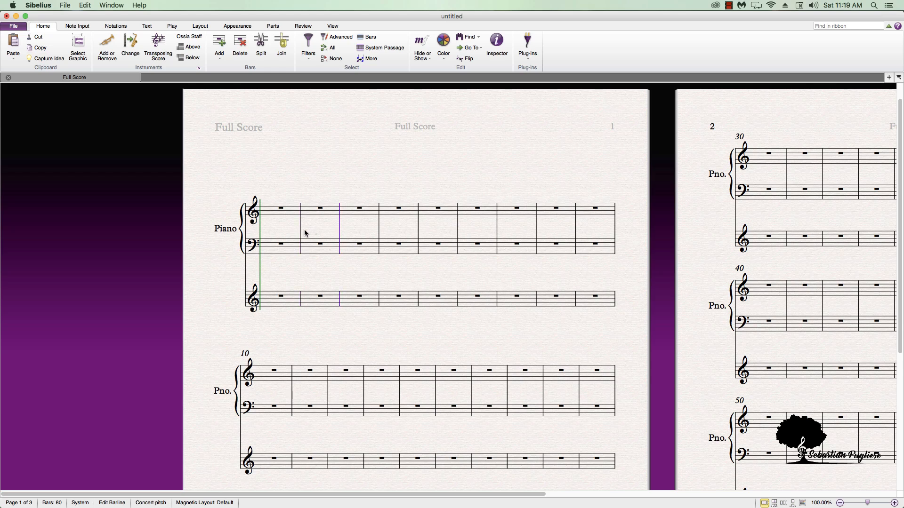
left_click(300, 229)
left_click(301, 254)
left_click_drag(301, 256, 302, 306)
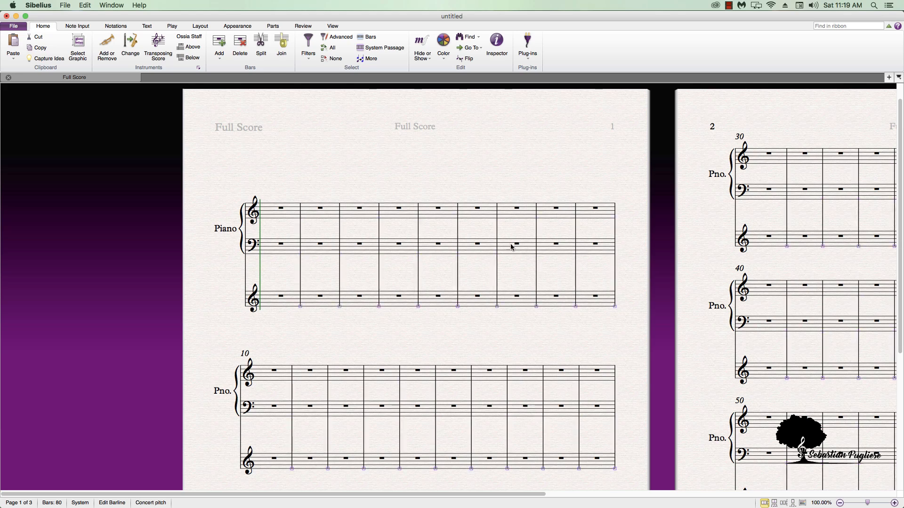
left_click(409, 164)
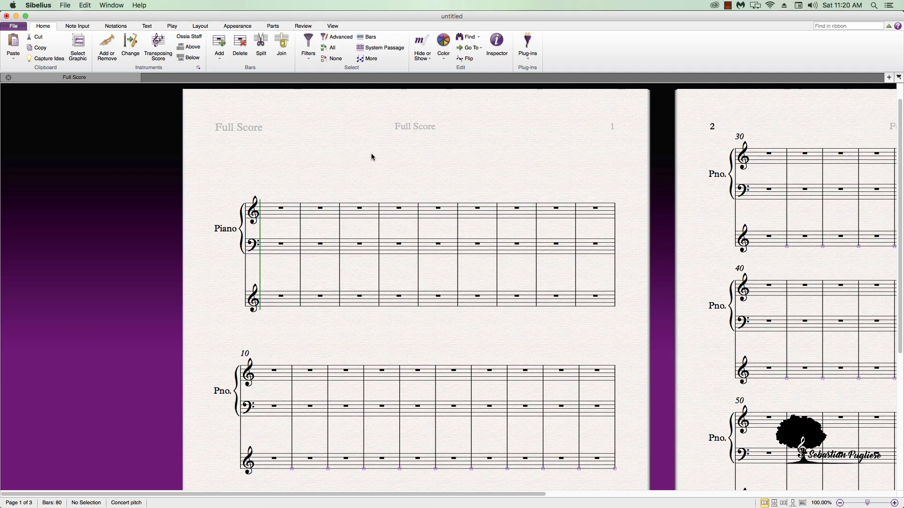
Show the Keypad panel and place it over the lower staves of page 2
left_click_drag(371, 156, 215, 135)
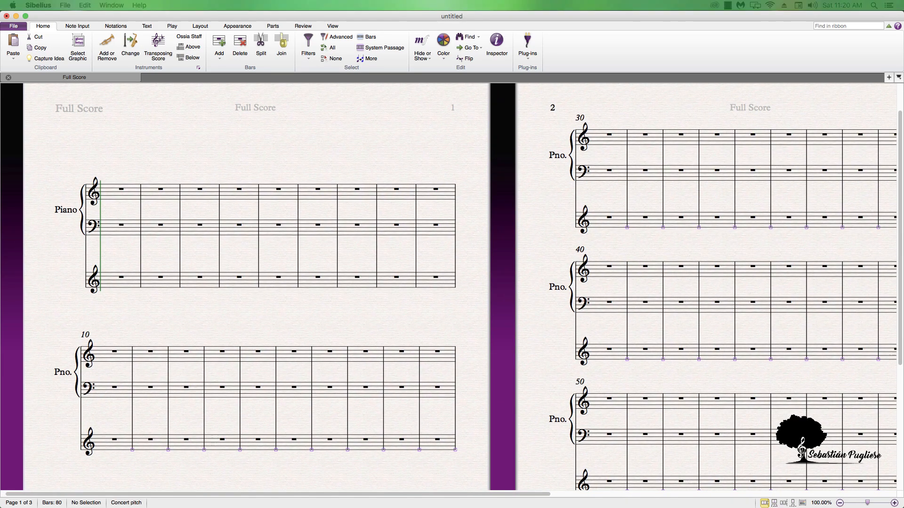
key("super+alt+k")
left_click_drag(393, 285, 837, 381)
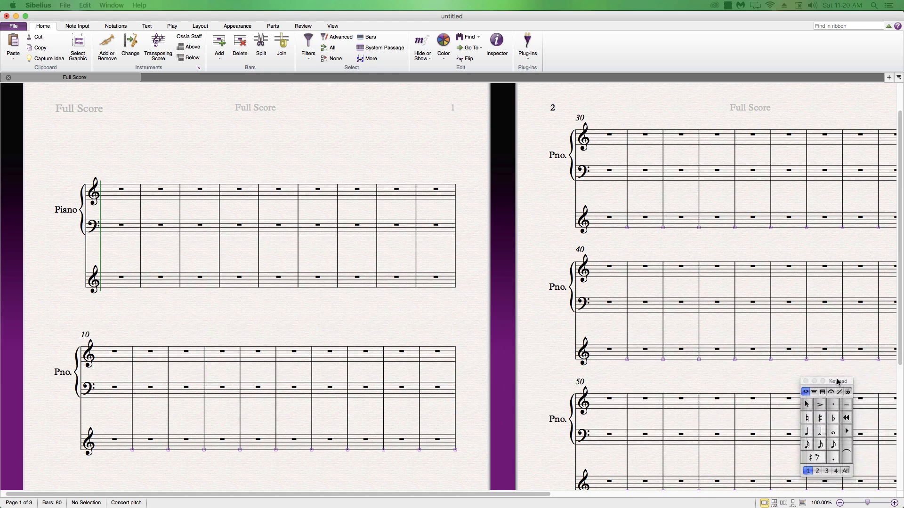
left_click_drag(833, 379, 835, 379)
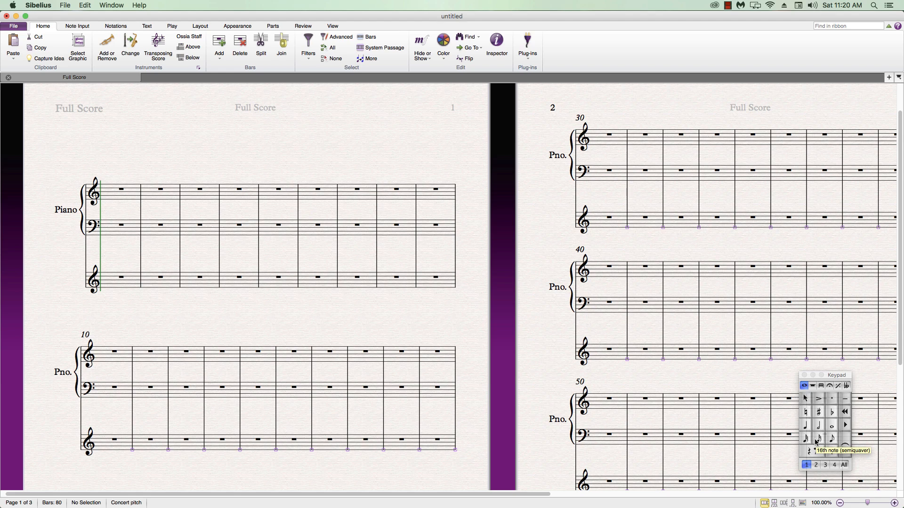
Show the macOS Keyboard Viewer and arrange it side by side with the Keypad panel below the score's first system
left_click(793, 8)
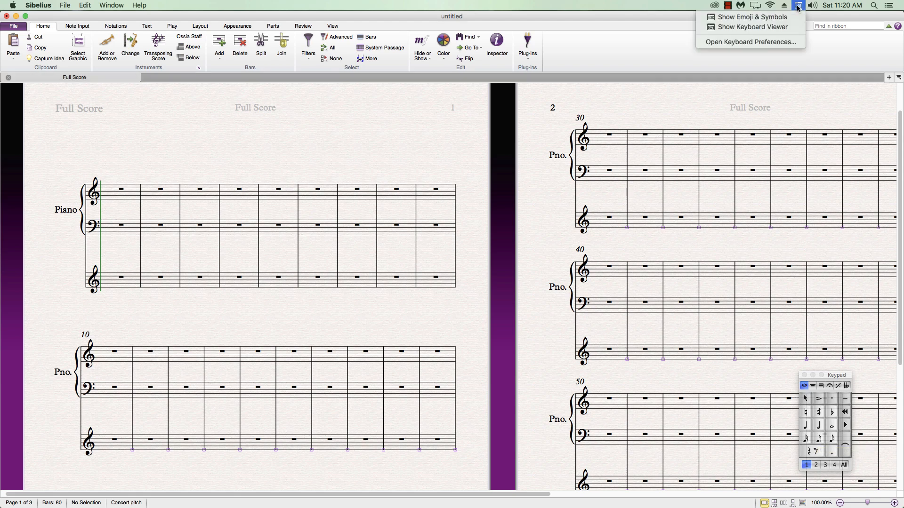
left_click(769, 27)
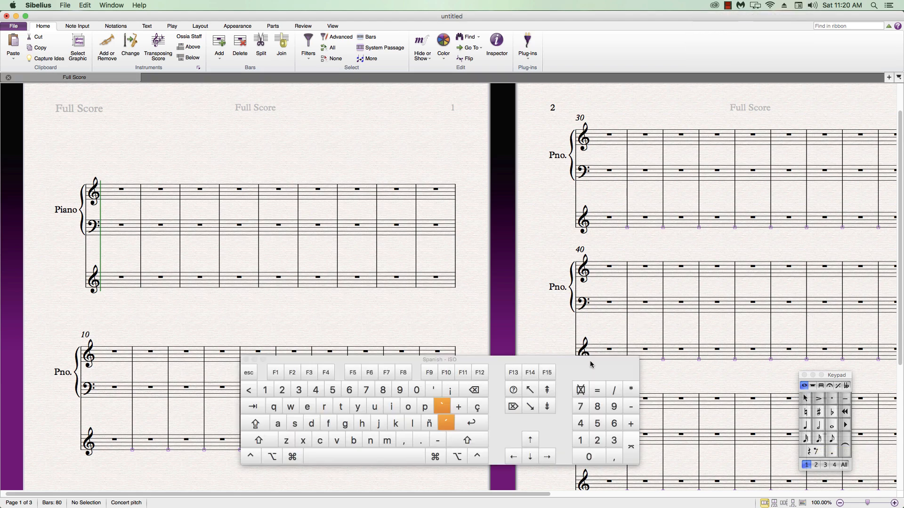
left_click_drag(512, 375, 501, 361)
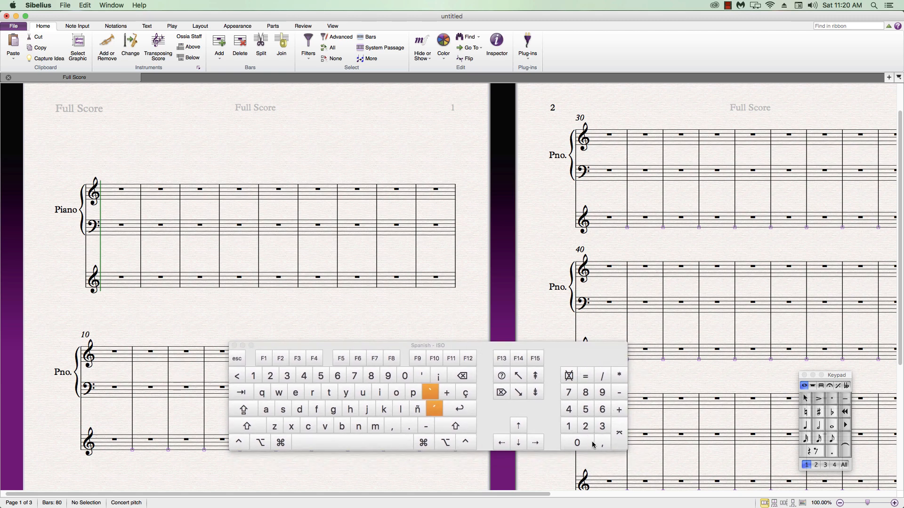
left_click_drag(565, 346, 614, 371)
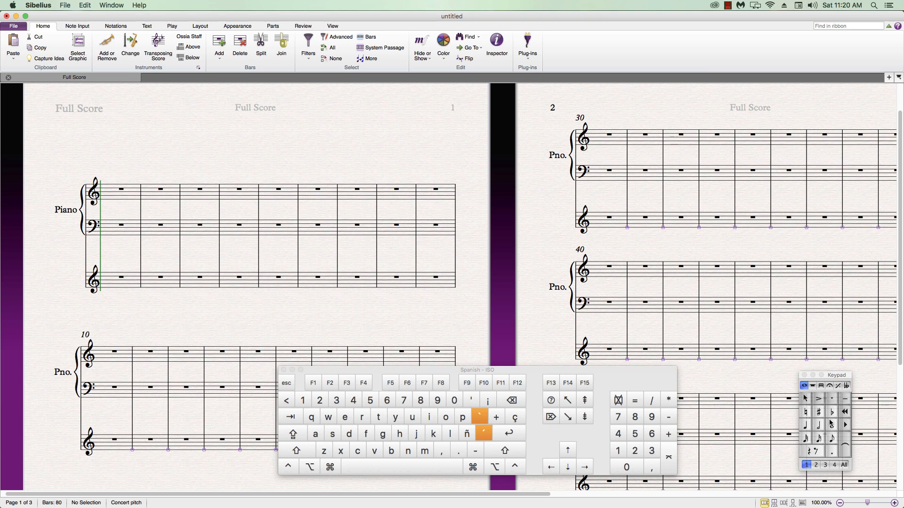
left_click_drag(827, 379, 722, 383)
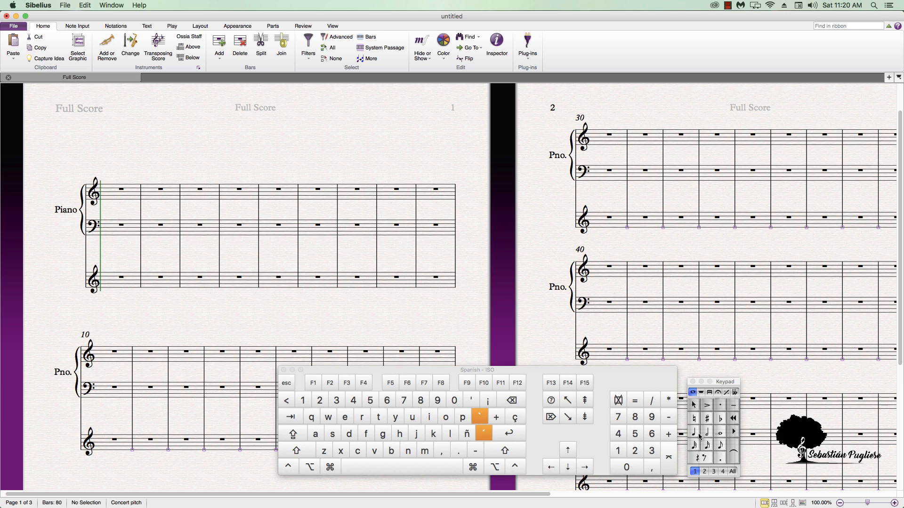
mouse_move(724, 384)
left_mouse_down()
mouse_move(739, 375)
mouse_move(724, 383)
left_mouse_up()
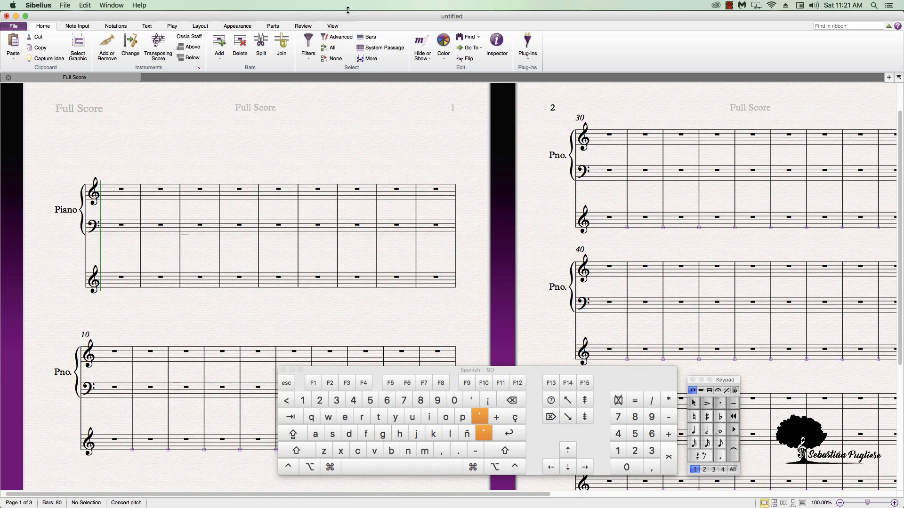
Move the Navigator panel onto the score, use it to browse across the pages, and close it
left_click(329, 28)
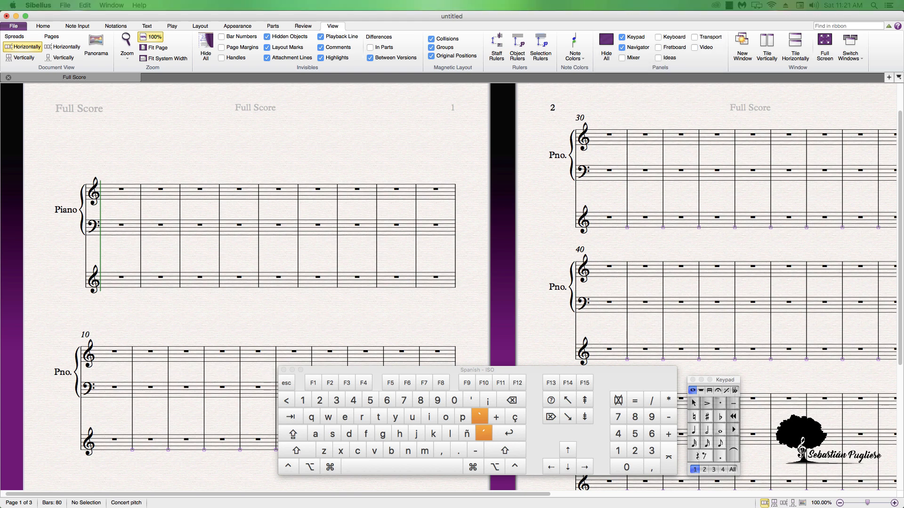
left_click_drag(1, 340, 121, 420)
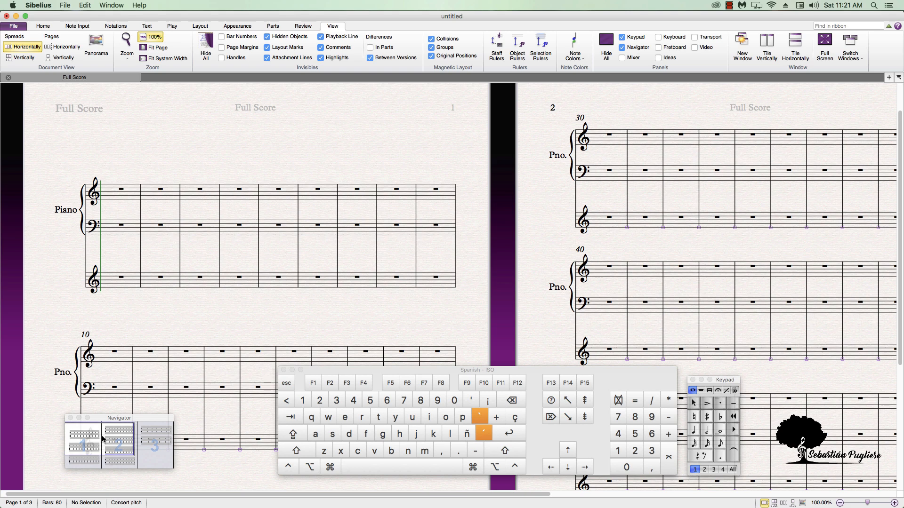
mouse_move(103, 438)
left_mouse_down()
mouse_move(103, 451)
mouse_move(103, 441)
mouse_move(144, 441)
mouse_move(103, 451)
mouse_move(103, 431)
mouse_move(134, 430)
mouse_move(96, 432)
left_mouse_up()
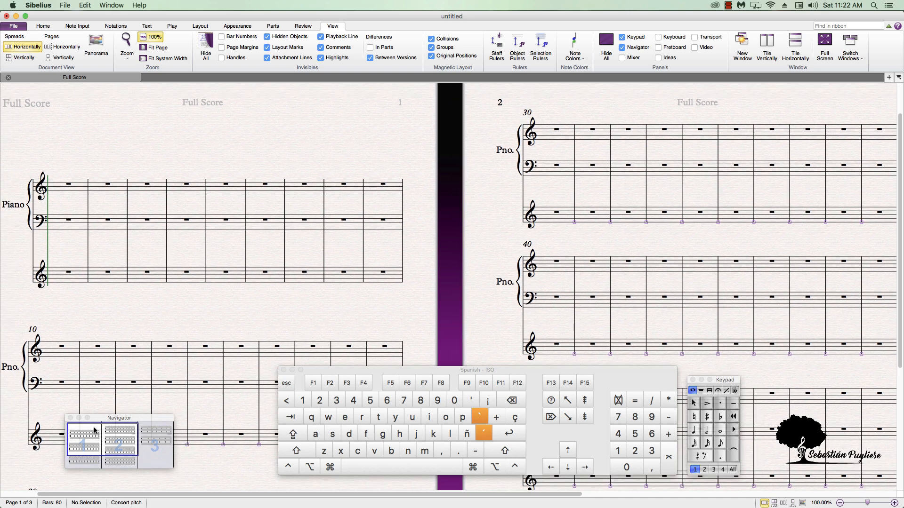
mouse_move(96, 431)
left_mouse_down()
mouse_move(127, 437)
mouse_move(92, 430)
left_mouse_up()
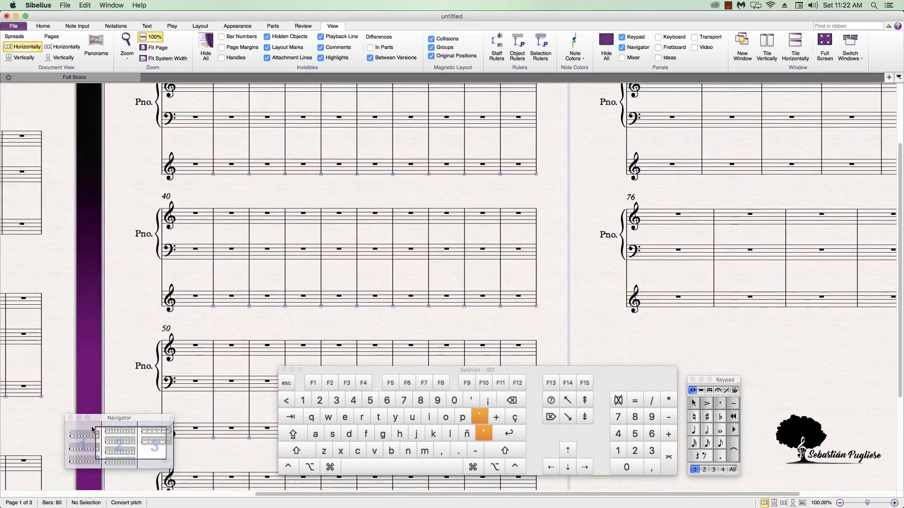
left_click(70, 419)
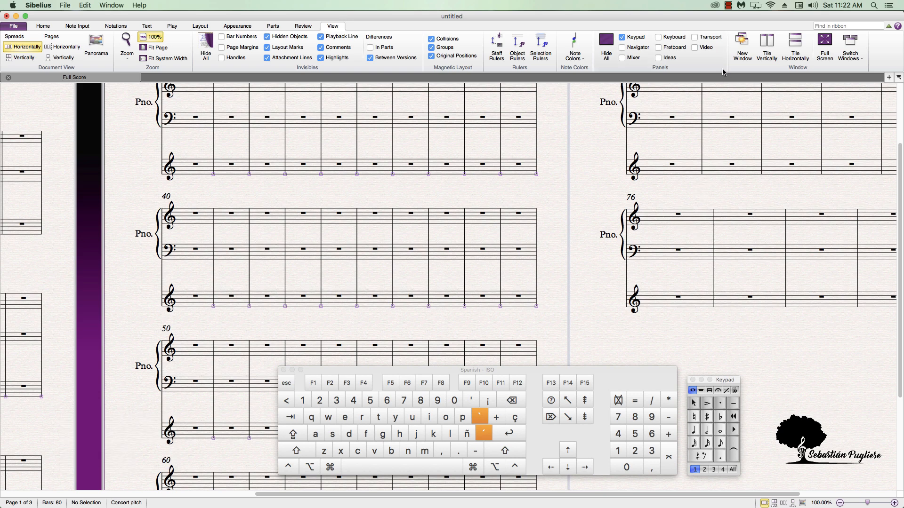
Show the Transport panel and place it over the upper staves of page 2, with page 1 back in view
left_click(695, 38)
left_click_drag(488, 205, 827, 97)
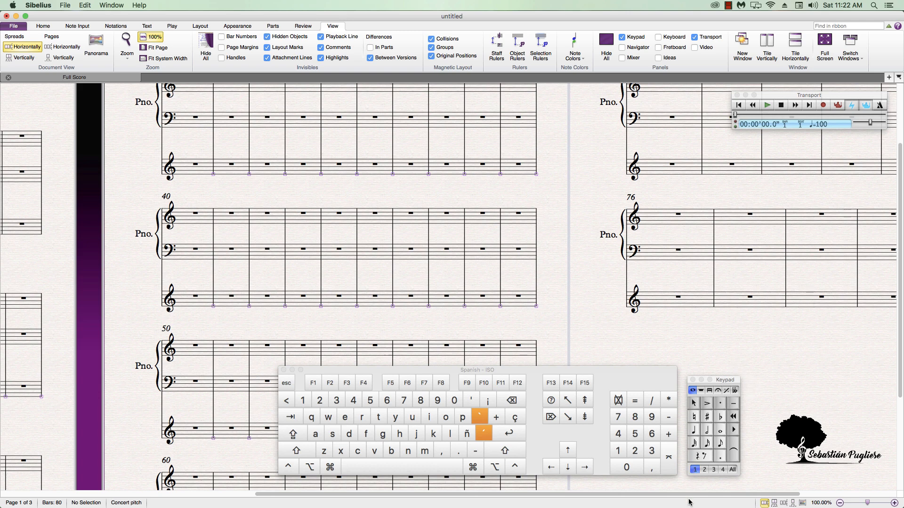
left_click_drag(692, 495, 414, 498)
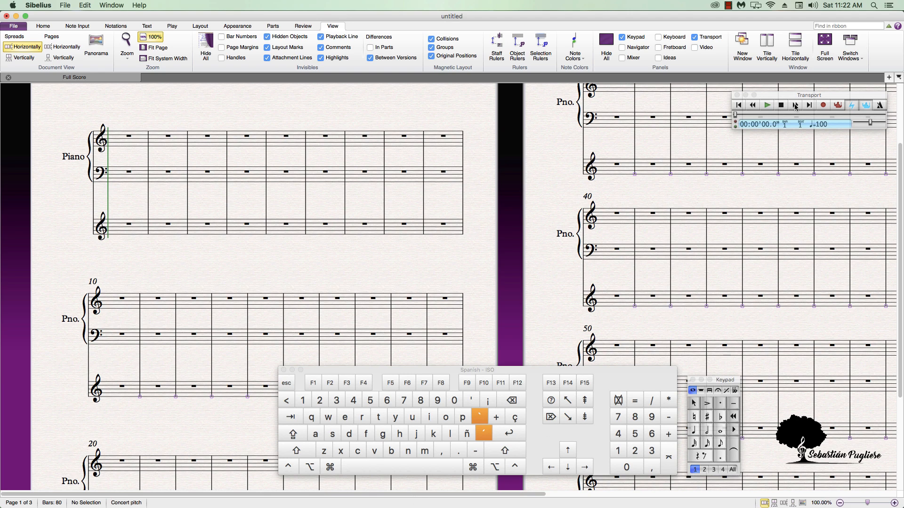
left_click_drag(791, 96, 756, 114)
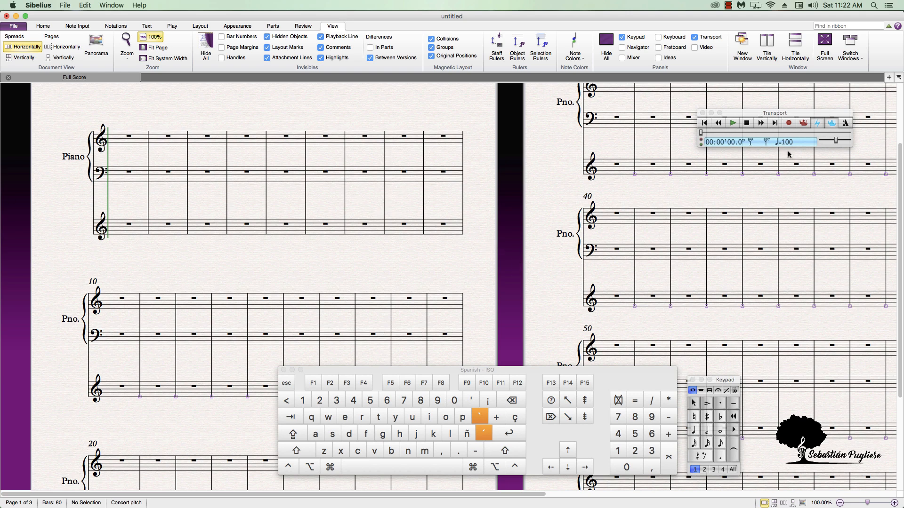
left_click_drag(799, 116, 774, 130)
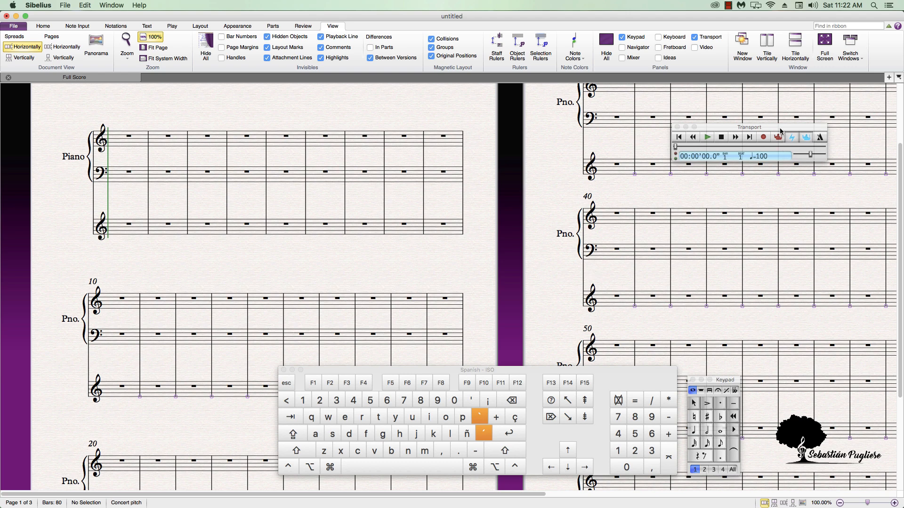
Reposition the Transport panel over the uppermost piano staves of page 2, and briefly show and close the Mixer panel
left_click_drag(780, 131, 772, 132)
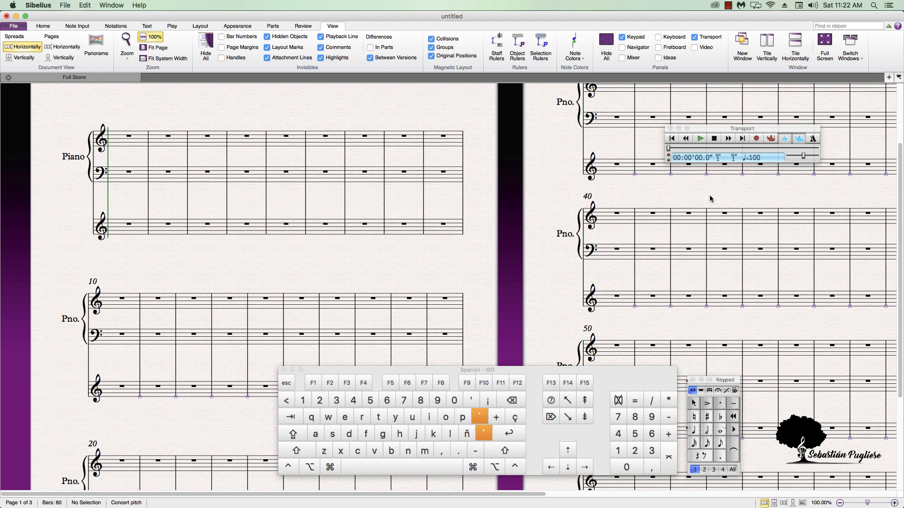
left_click_drag(740, 126, 739, 117)
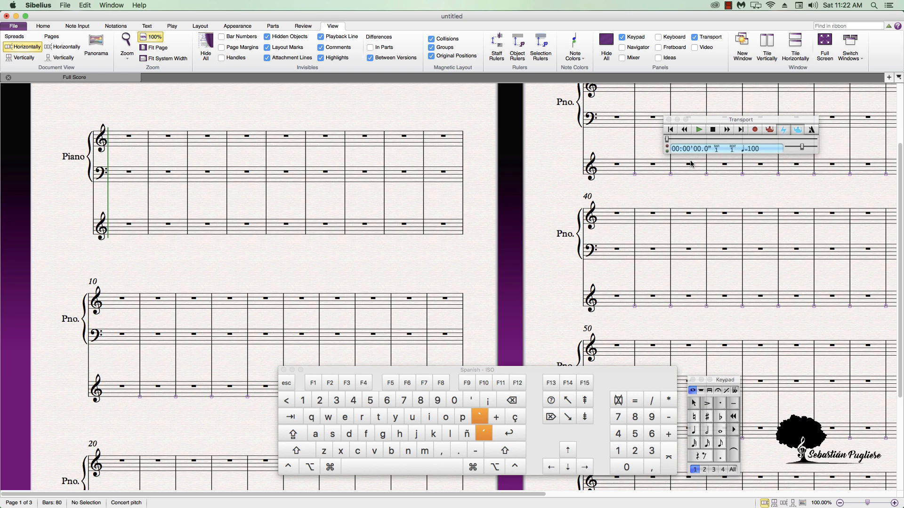
left_click(622, 58)
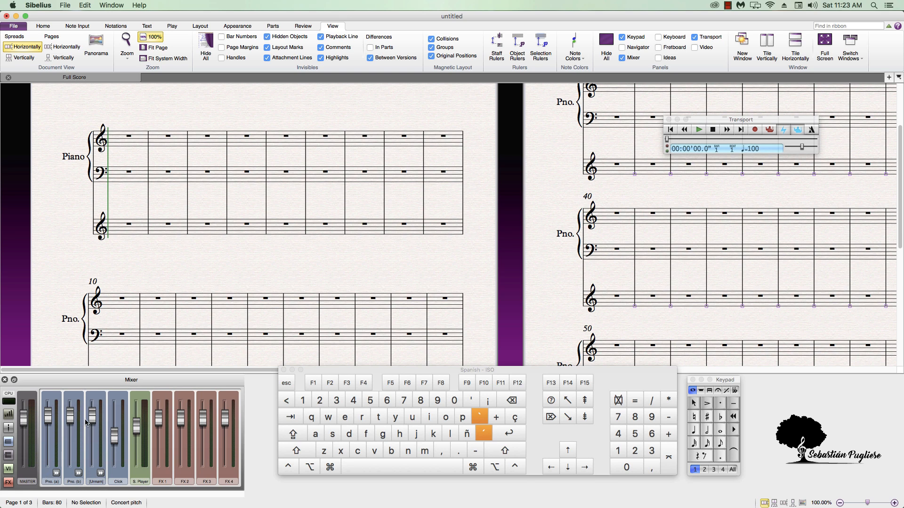
left_click(5, 380)
left_click_drag(740, 119, 767, 105)
left_click_drag(725, 382, 725, 382)
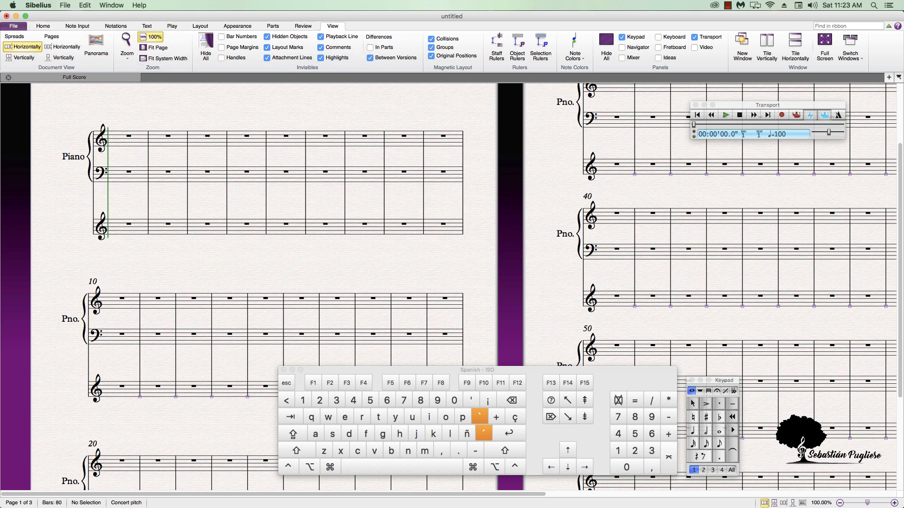
Review the score's file information and the Audio, PDF and MIDI export settings
left_click(14, 27)
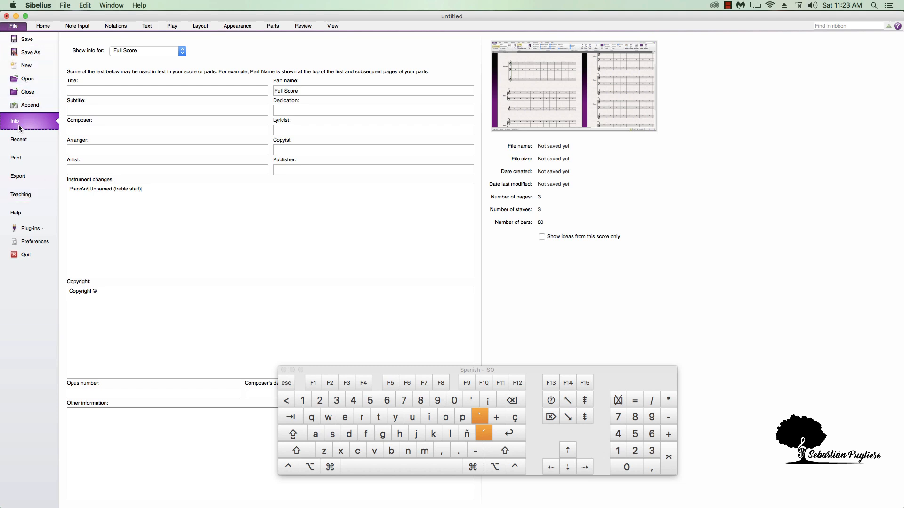
left_click(21, 175)
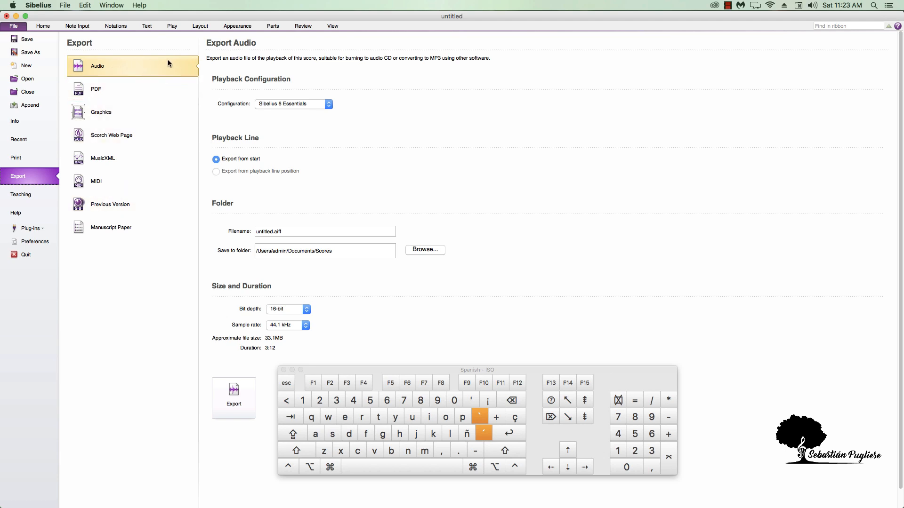
left_click(123, 91)
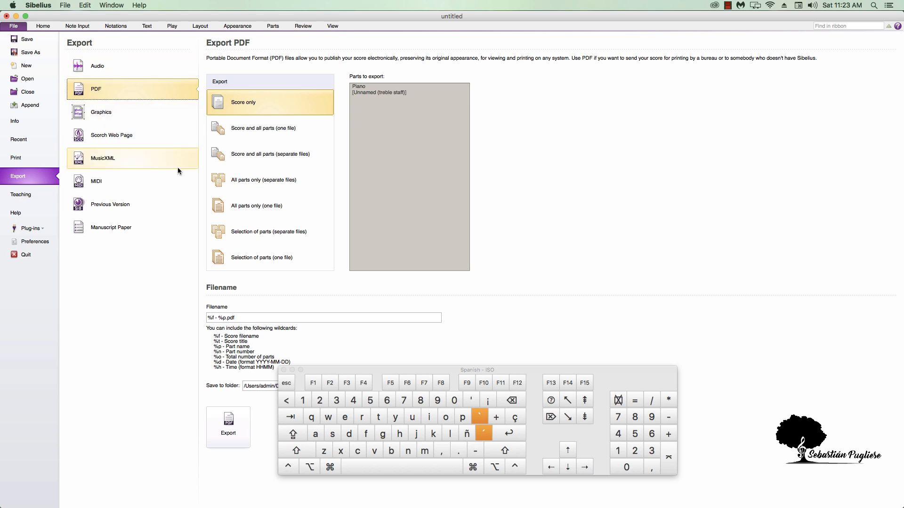
left_click(110, 181)
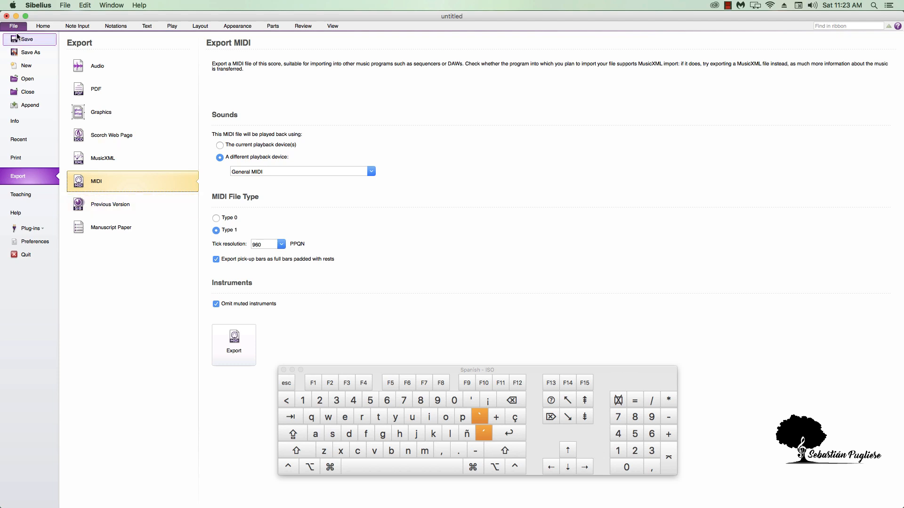
Mark a graphic selection around the first system on page 1 and cancel it
left_click(44, 26)
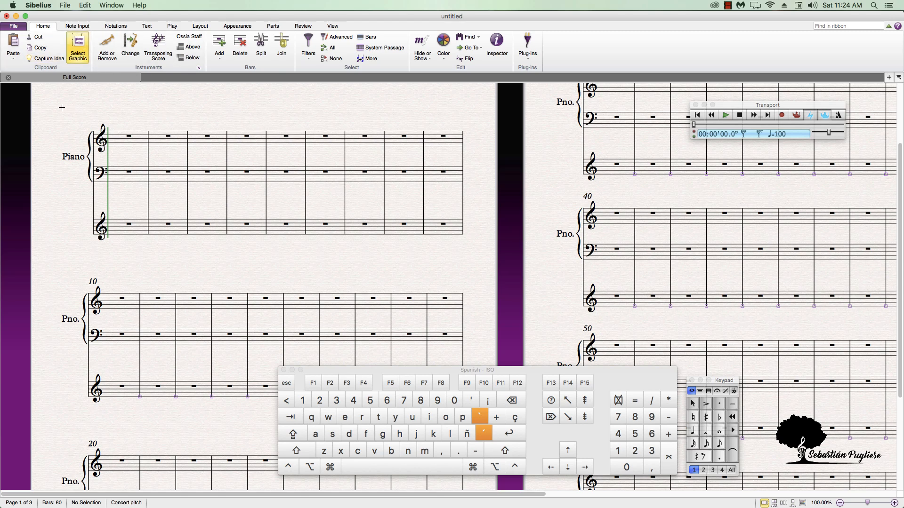
left_click_drag(62, 108, 470, 263)
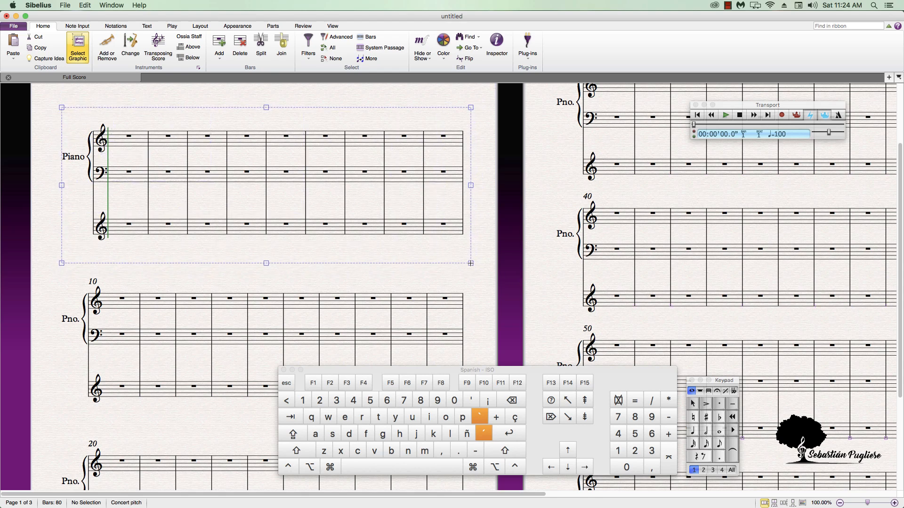
left_click_drag(471, 263, 118, 80)
key("Escape")
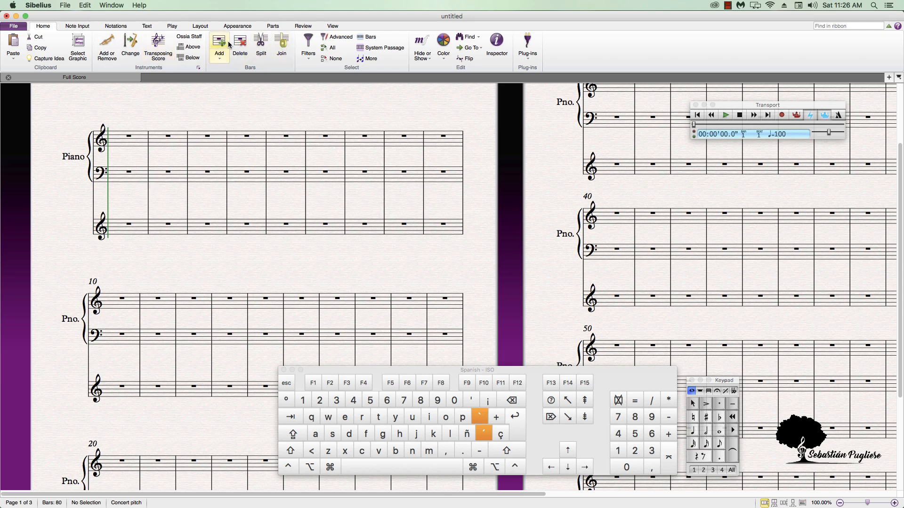
Add one bar at the end of the score and delete bar 5 from all staves
left_click(259, 146)
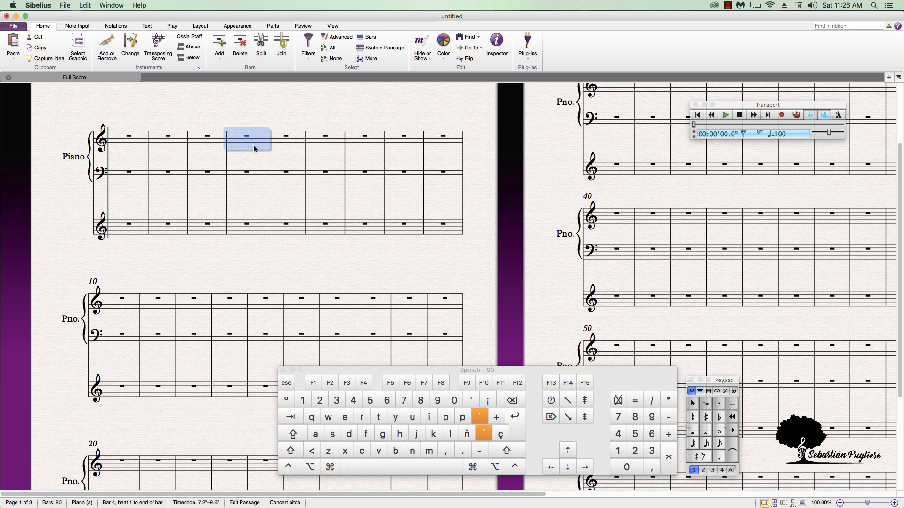
left_click(220, 44)
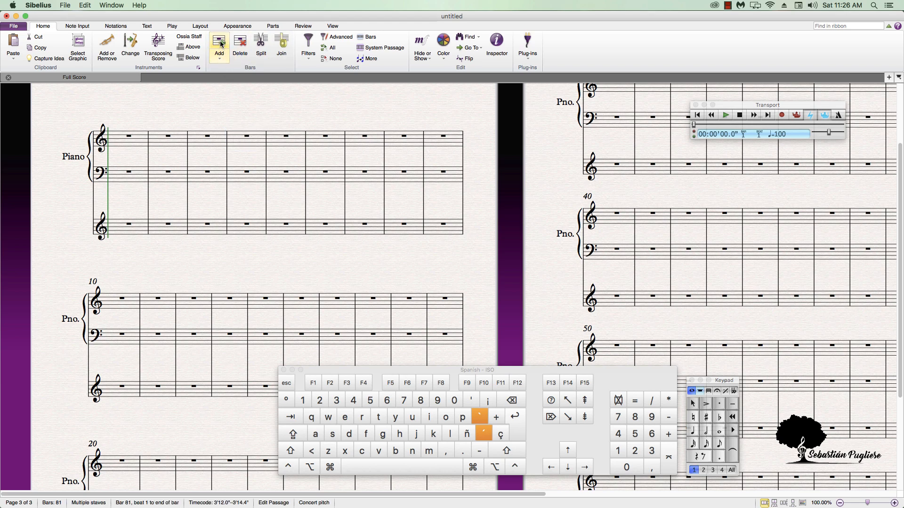
left_click(286, 143)
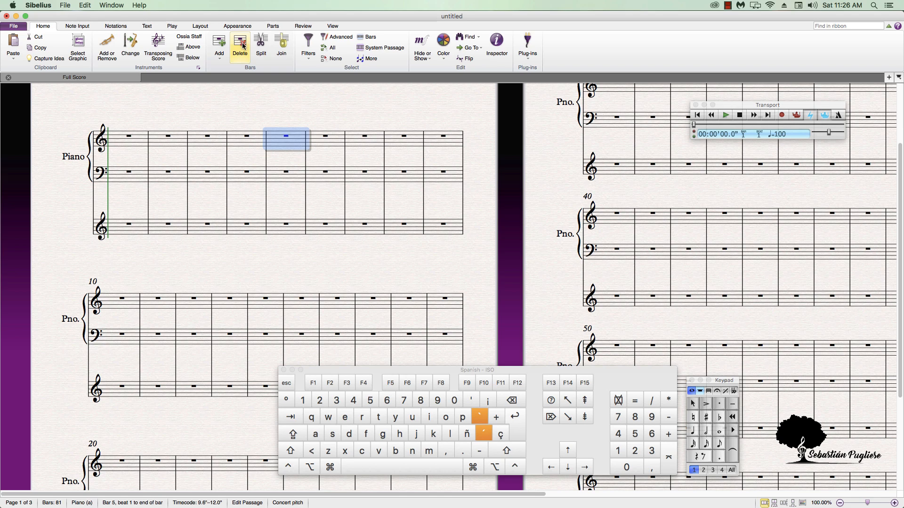
left_click(244, 45)
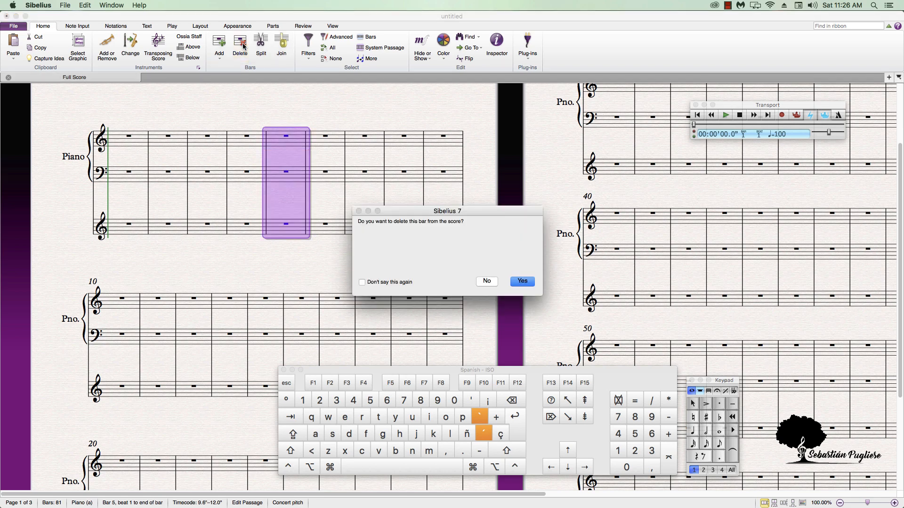
left_click(512, 281)
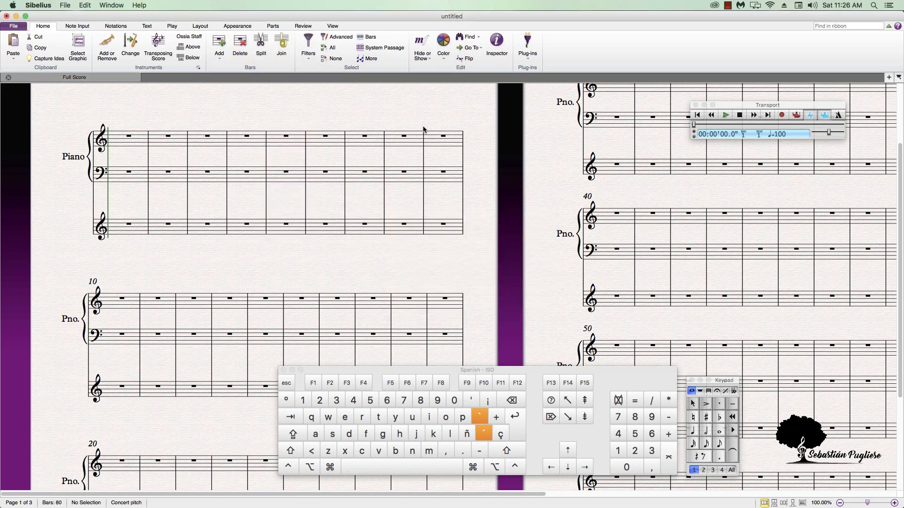
left_click(315, 53)
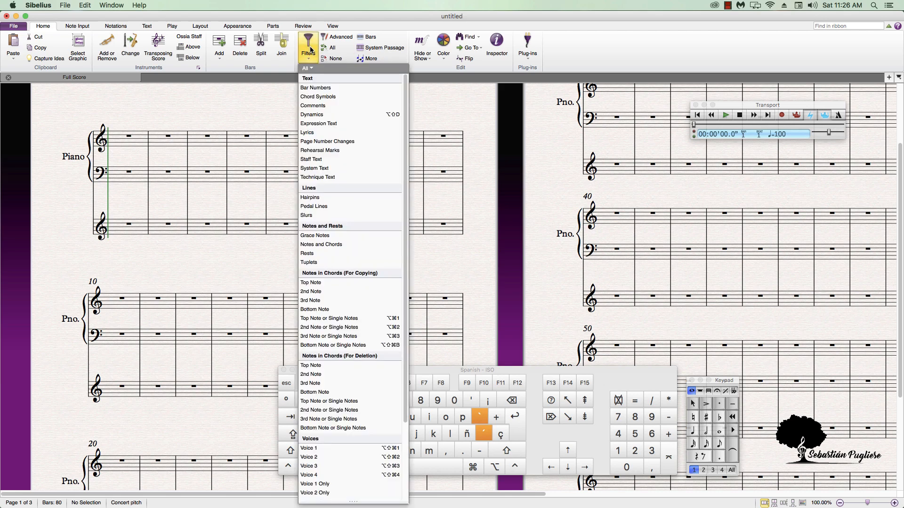
left_click(244, 90)
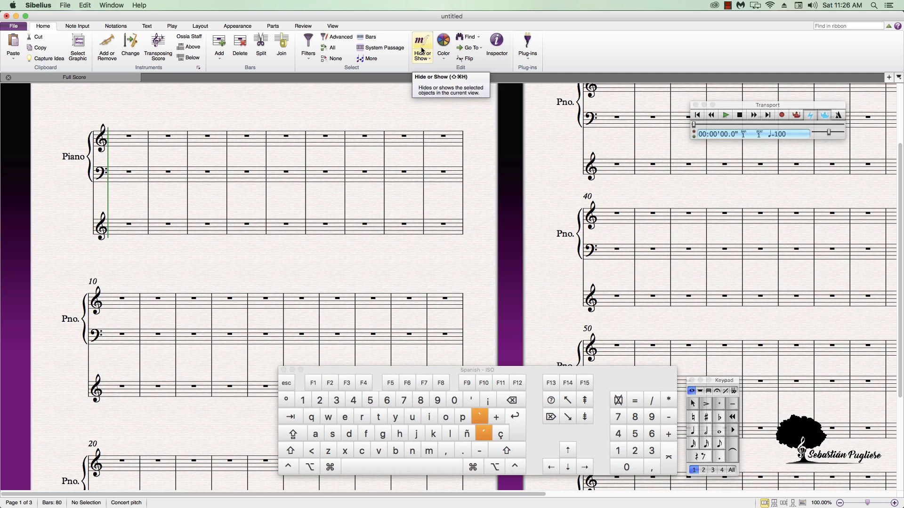
Enter quarter notes on the piano's upper staff: B4 and C5 in bar 3, B4, A4 and B4 in bar 4, and B4 in bar 5
left_click(81, 29)
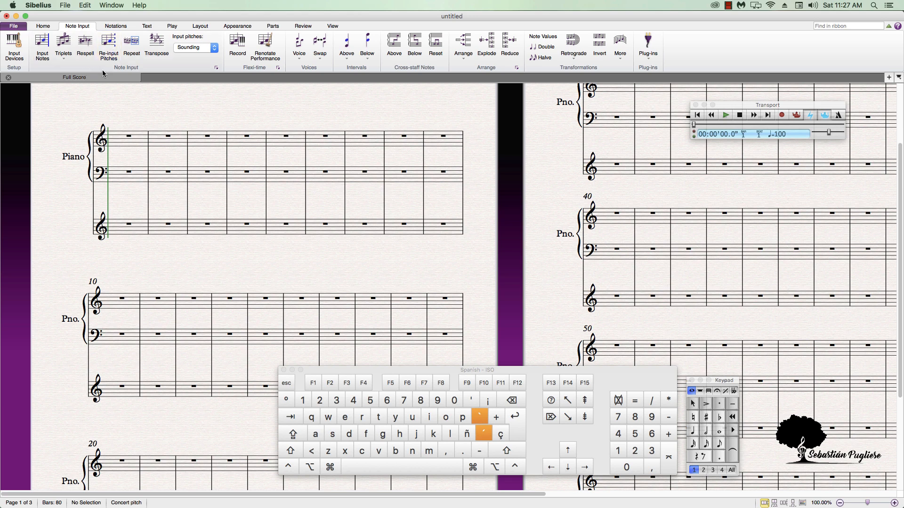
left_click(49, 46)
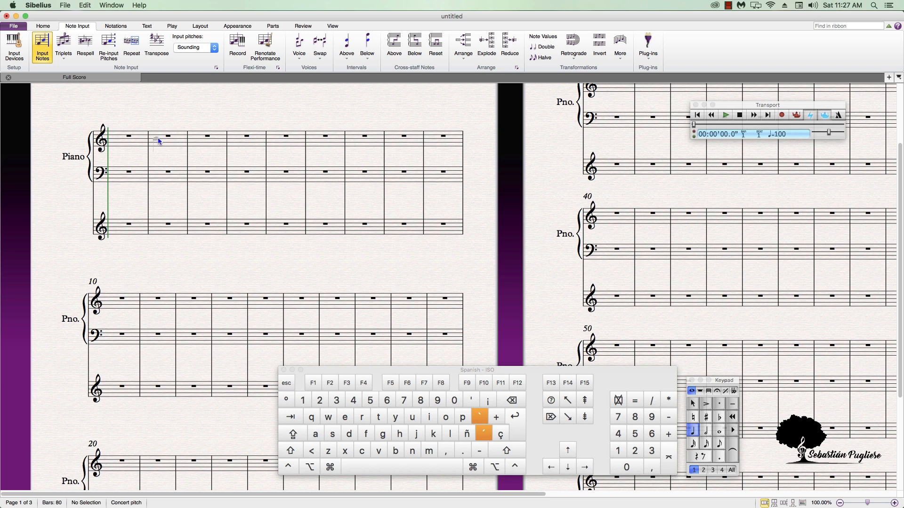
left_click(274, 139)
left_click(244, 140)
left_click(248, 140)
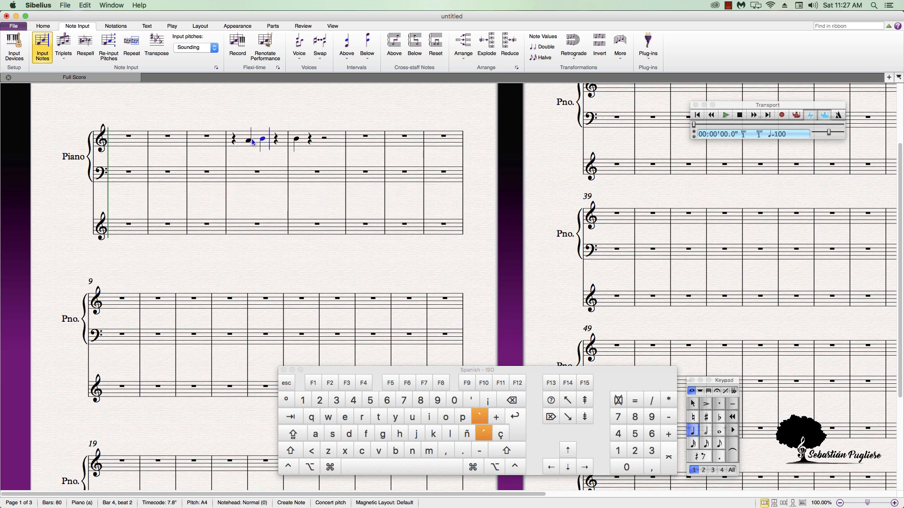
left_click(234, 139)
left_click(195, 140)
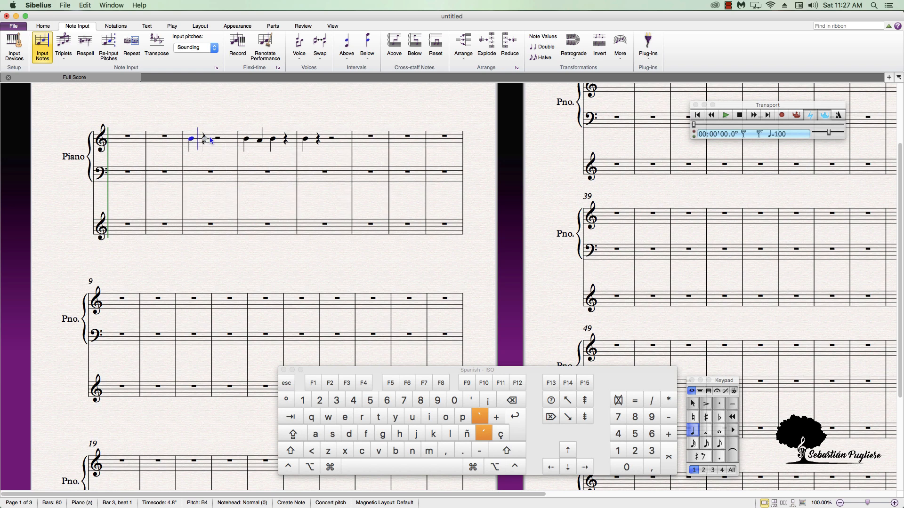
left_click(205, 137)
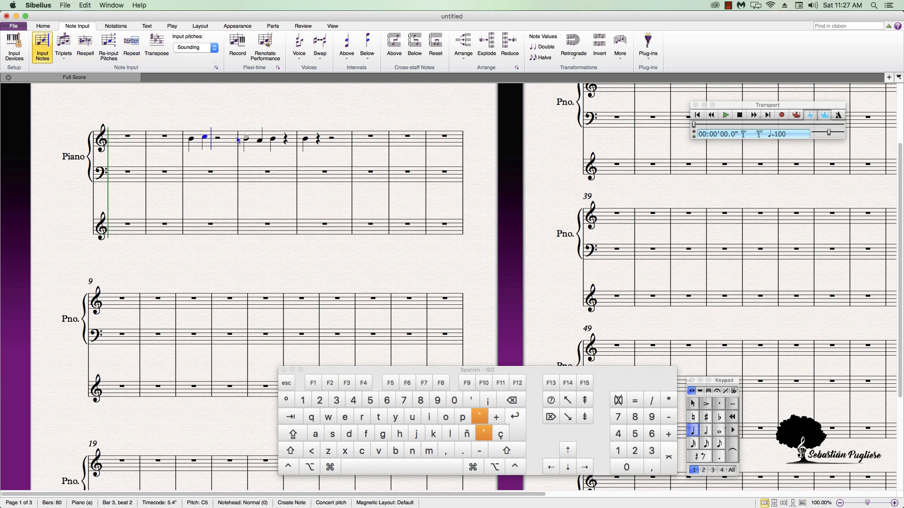
key("Escape")
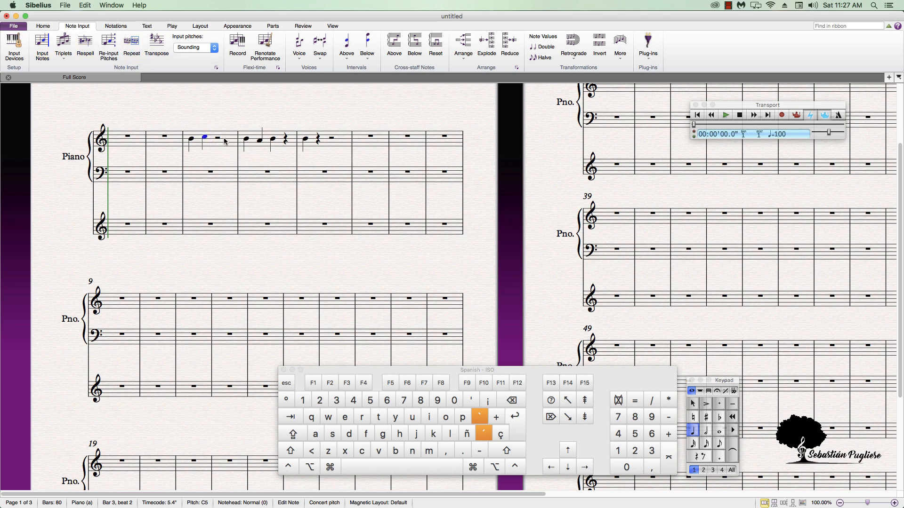
Repeat bar 3 of the piano's upper staff three times to fill bars 4 to 6
left_click(214, 146)
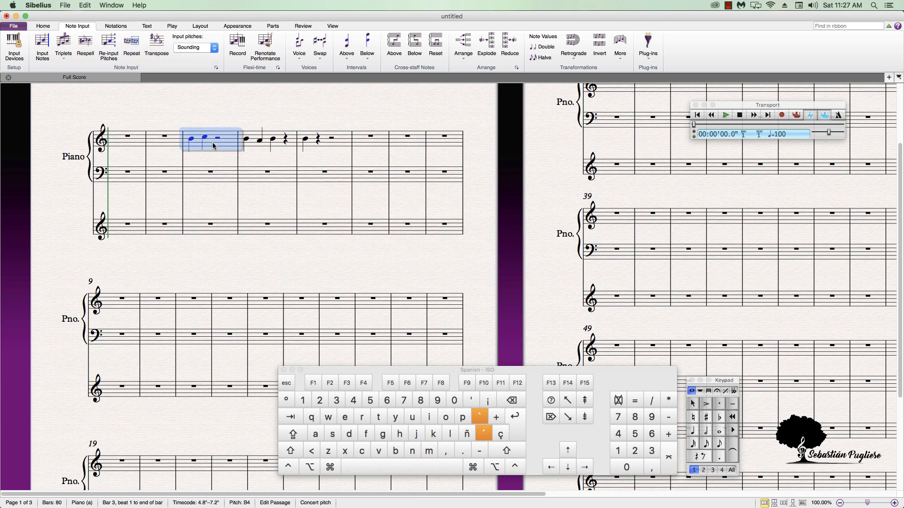
left_click(134, 44)
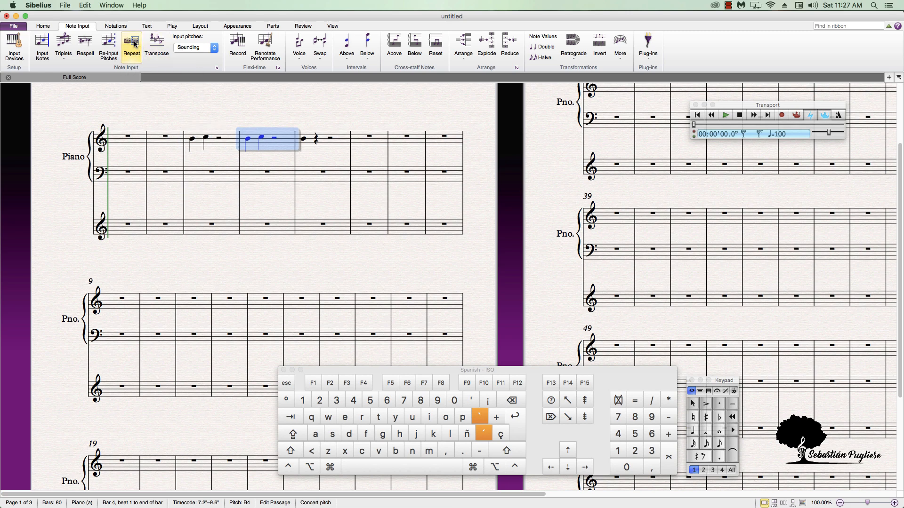
left_click(134, 45)
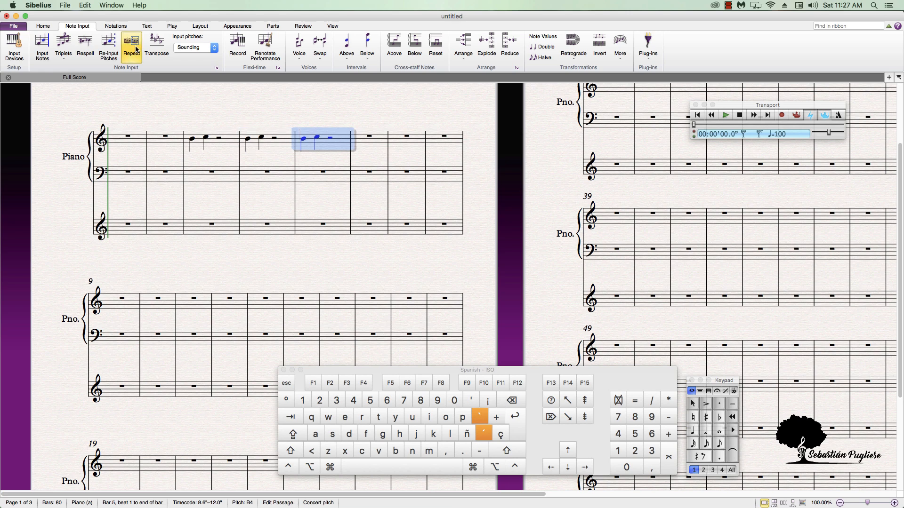
left_click(133, 45)
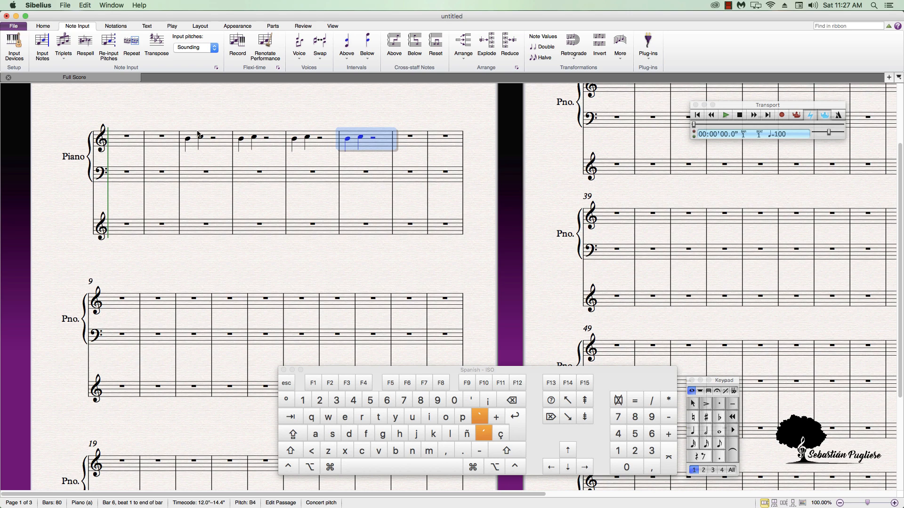
View the Transpose options for the selected bar 6, close them without applying, and clear the selection
left_click(164, 51)
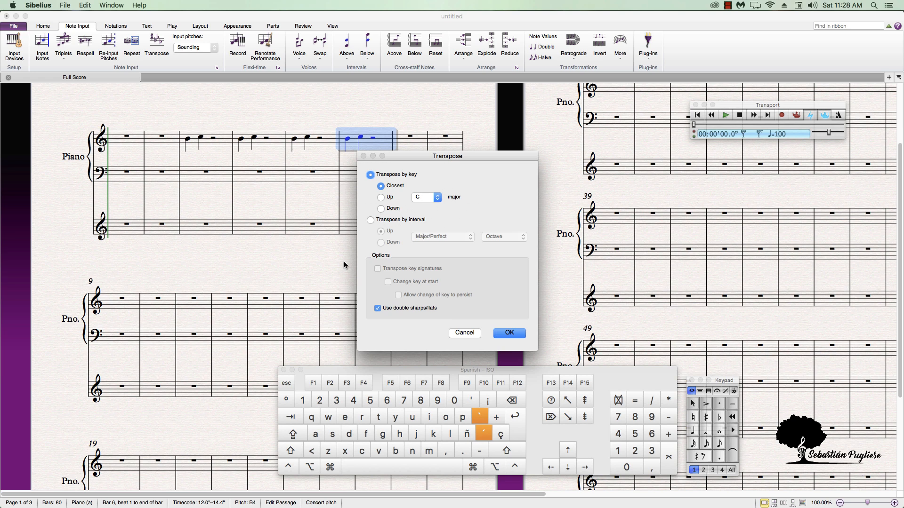
left_click(464, 333)
key("Escape")
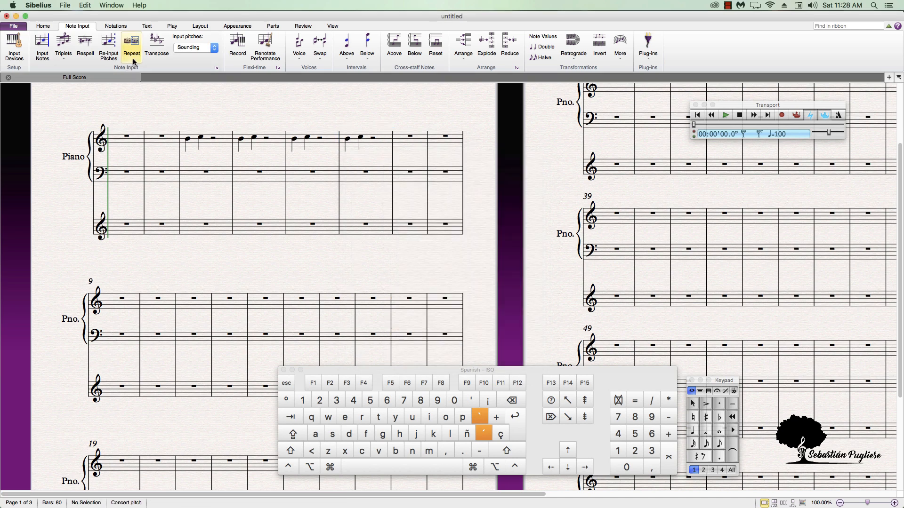
Look through the available notation, text, playback, layout and appearance tools
left_click(115, 26)
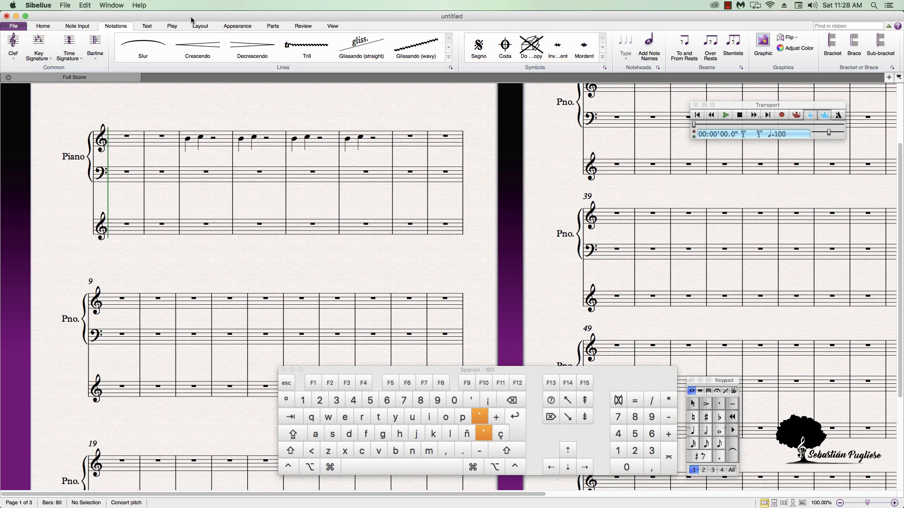
left_click(147, 26)
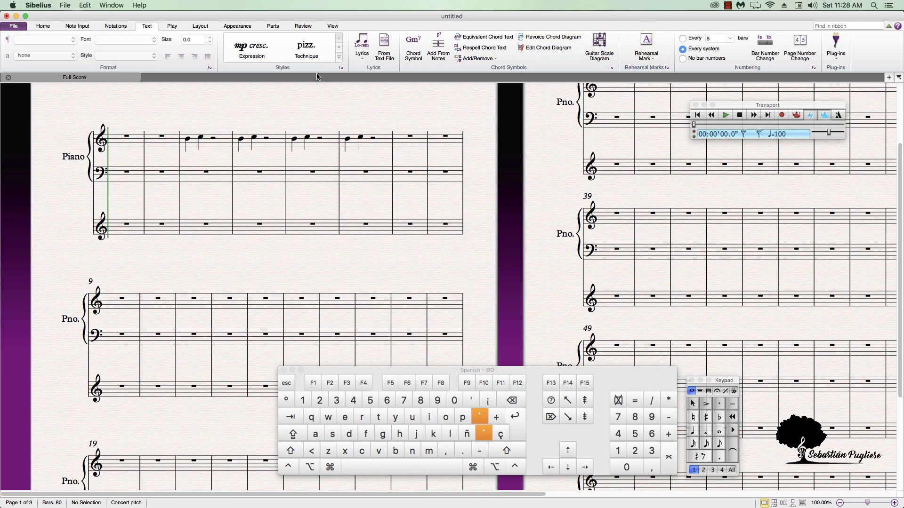
left_click(179, 28)
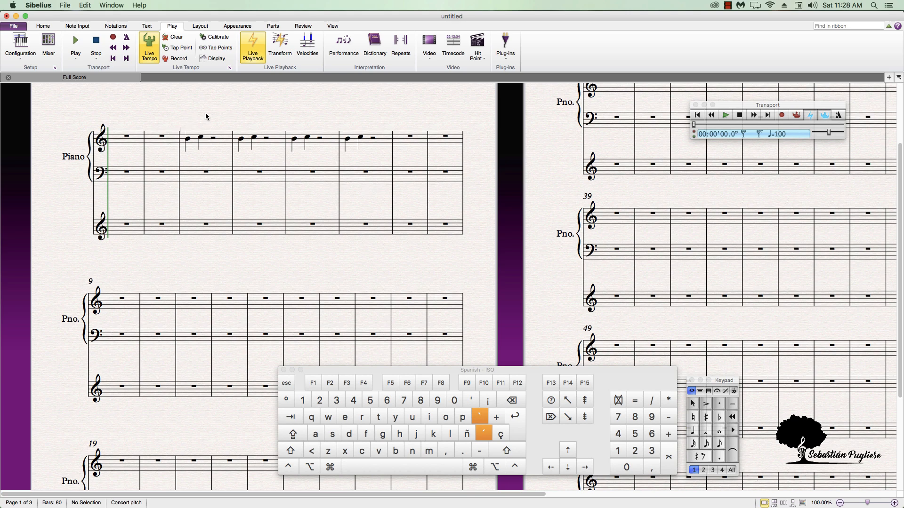
left_click(204, 28)
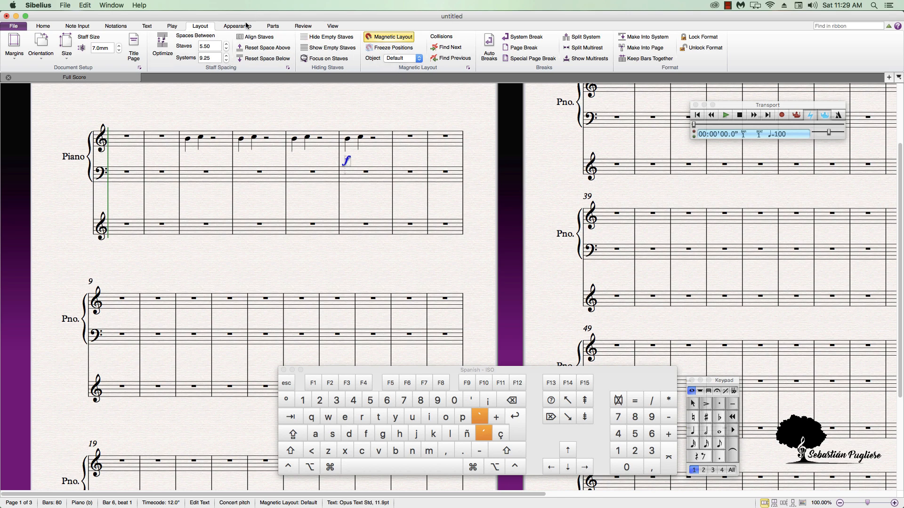
left_click(234, 30)
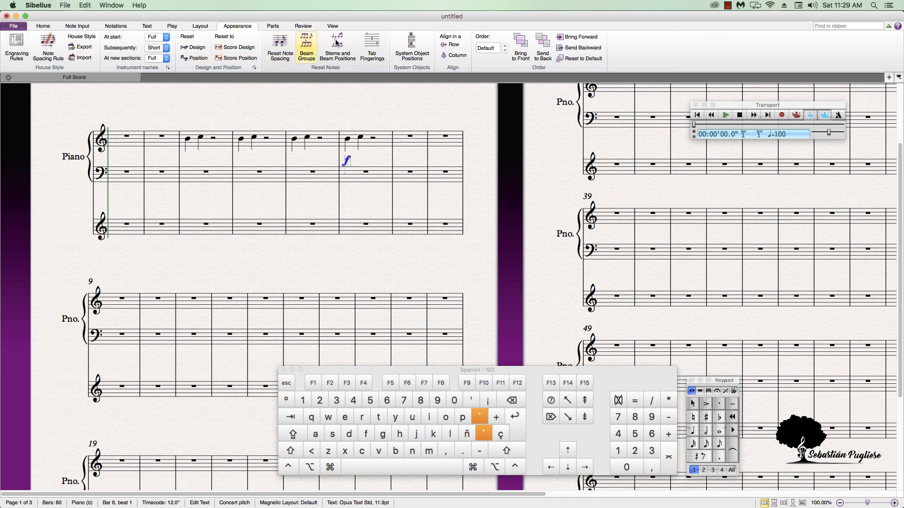
Create a new instrumental part from the Piano (a) staff
left_click(276, 27)
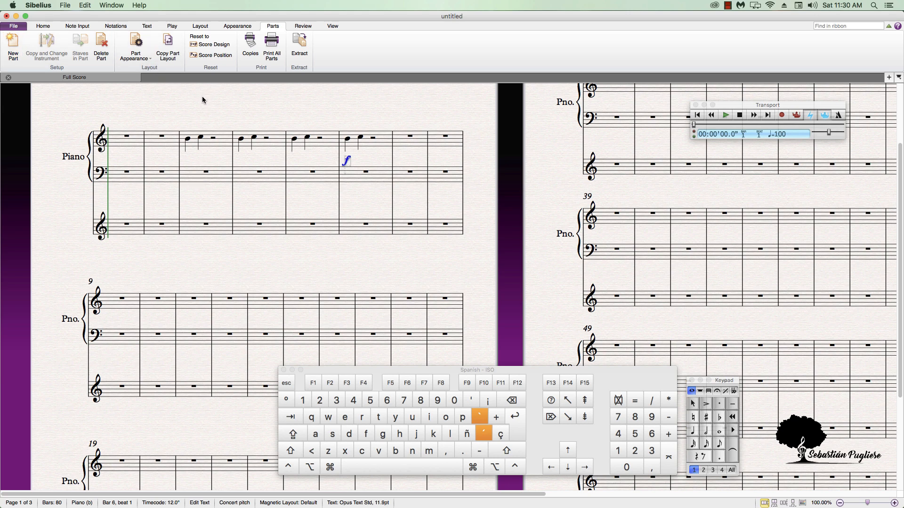
left_click(13, 50)
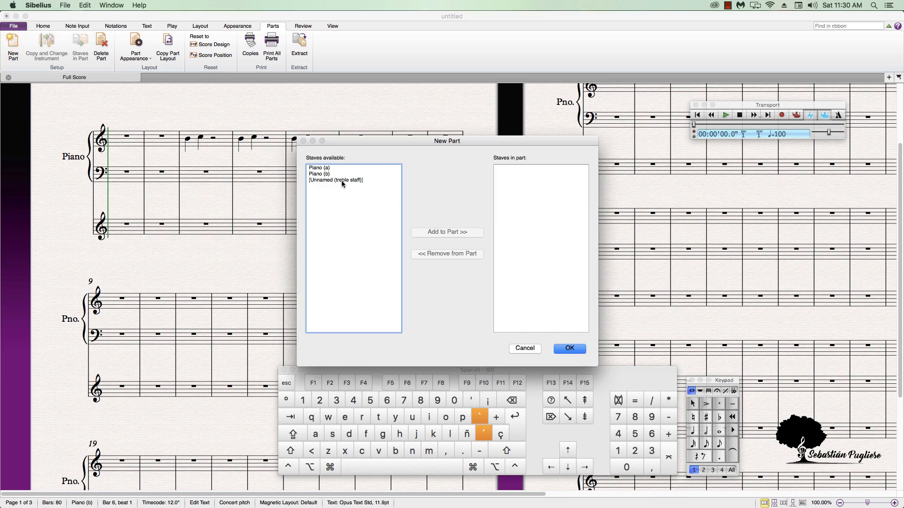
left_click(341, 180)
left_click(341, 168)
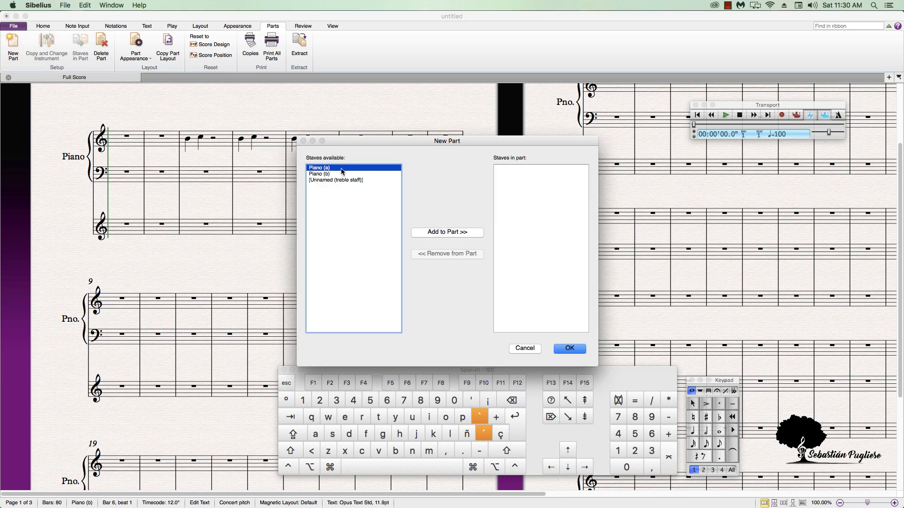
left_click(445, 232)
left_click(569, 348)
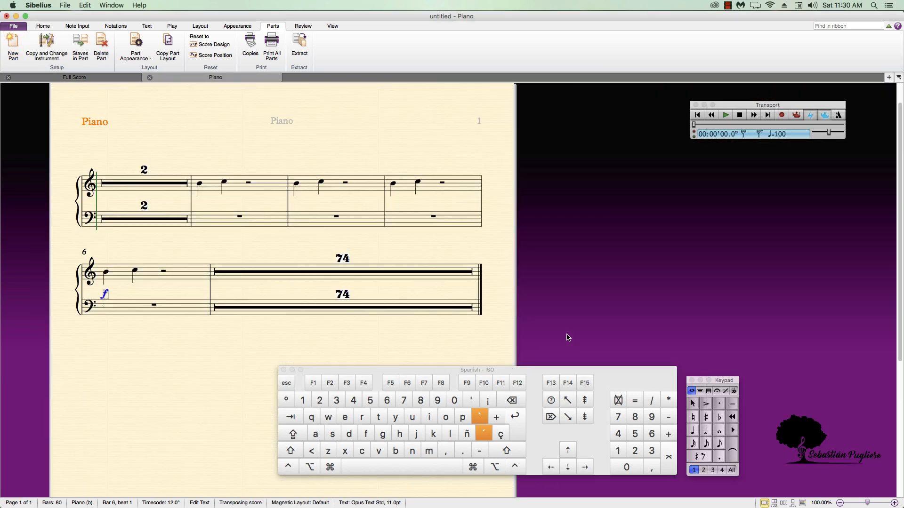
Compare the full score with the new Piano part and return to the full score
left_click(82, 79)
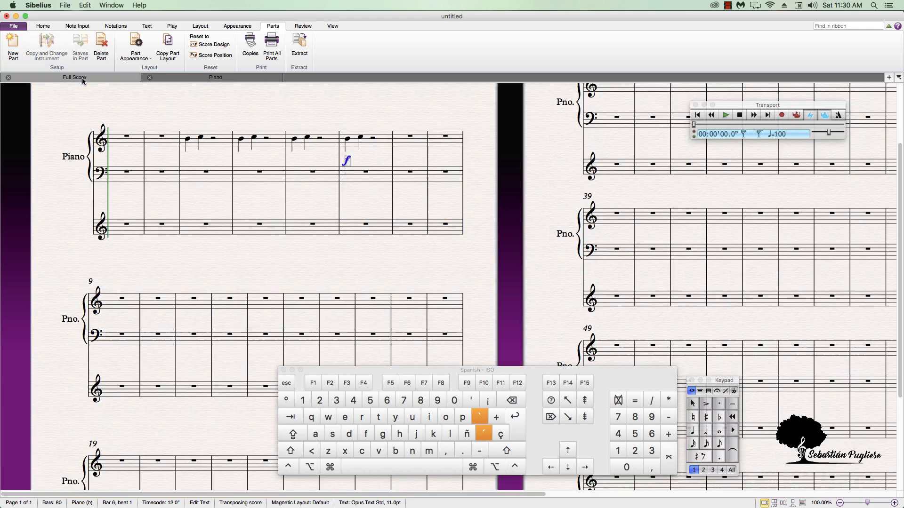
left_click(196, 79)
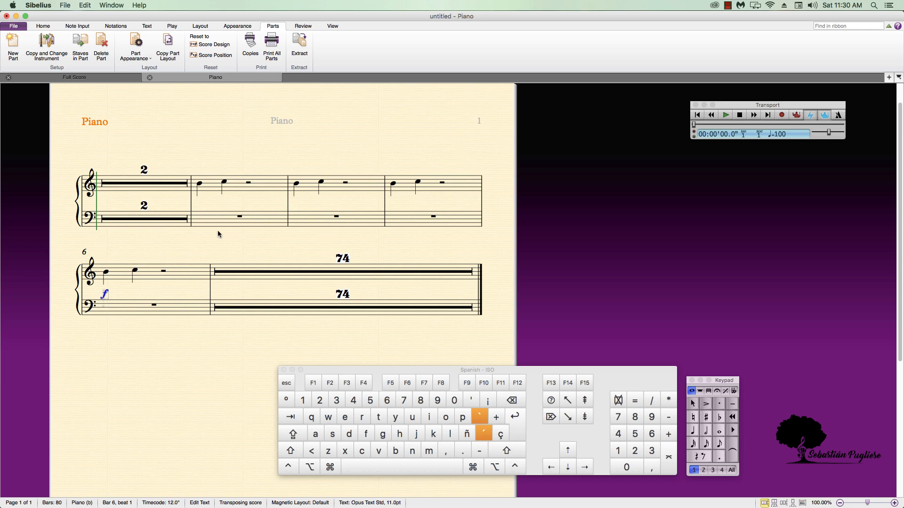
left_click(108, 75)
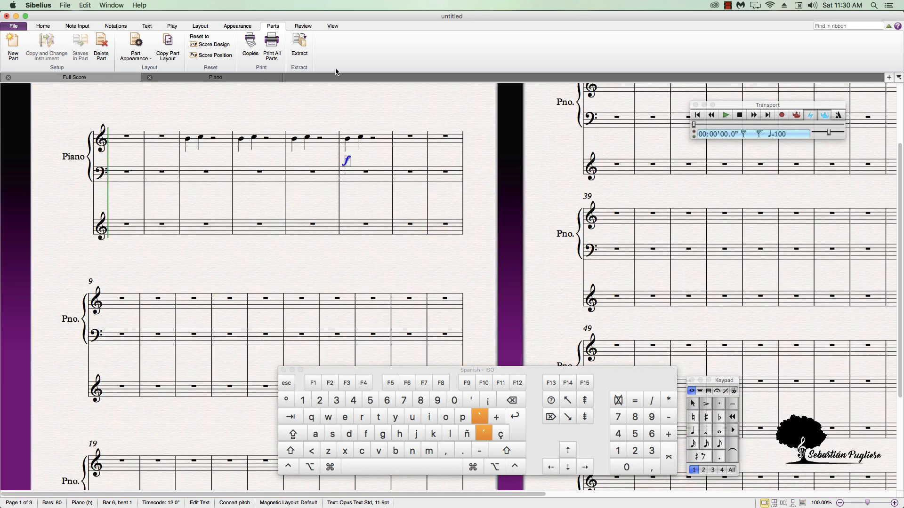
Try the Highlight tool on the piano's lower staff in bar 6, widening the highlight across the bar
left_click(302, 26)
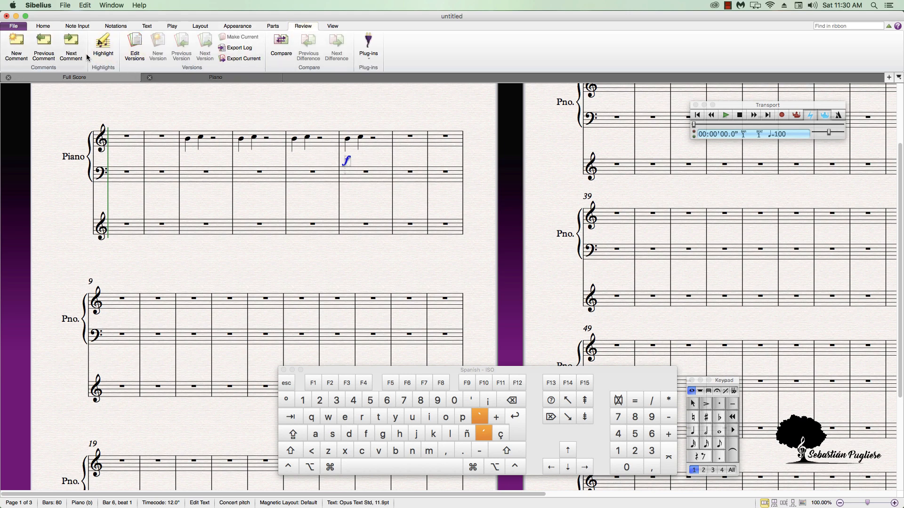
left_click(104, 59)
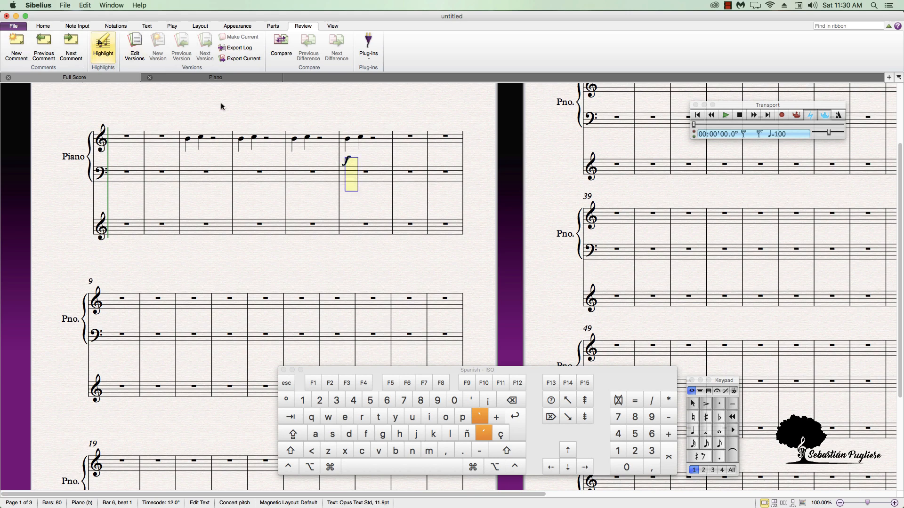
left_click_drag(359, 175, 388, 177)
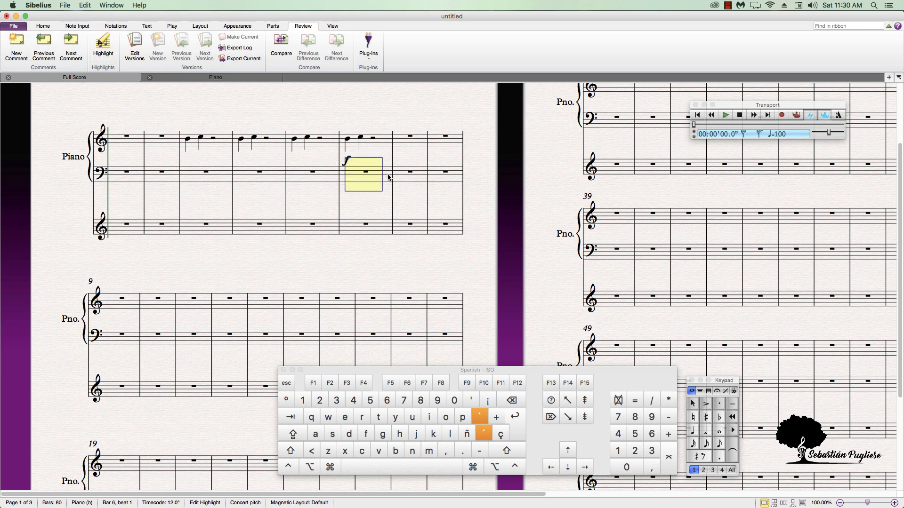
left_click(100, 42)
View the score in Panorama, look along its bars, return to the horizontal spreads view and clear the selection
left_click(333, 26)
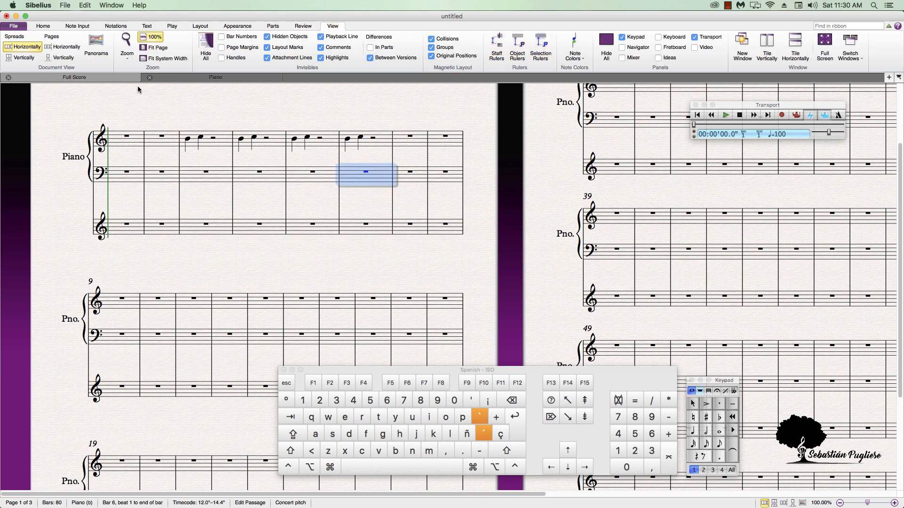
left_click(94, 52)
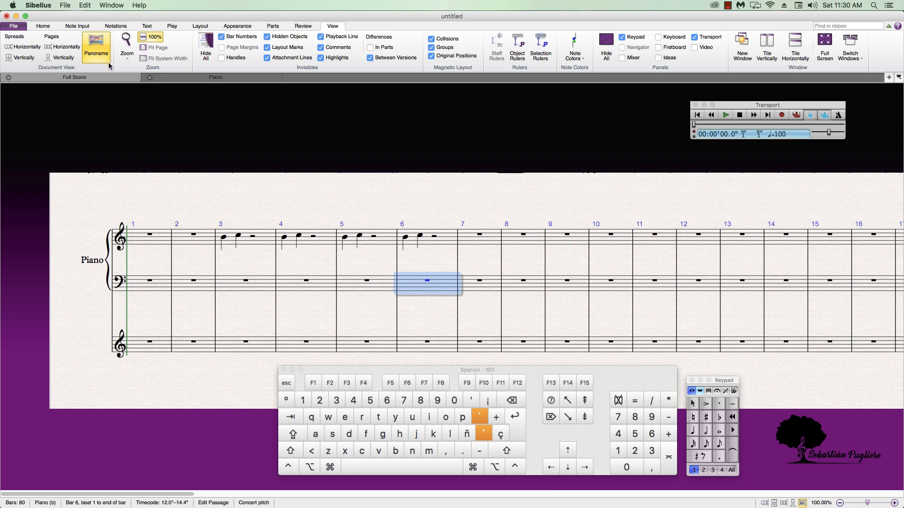
left_click_drag(447, 196, 454, 176)
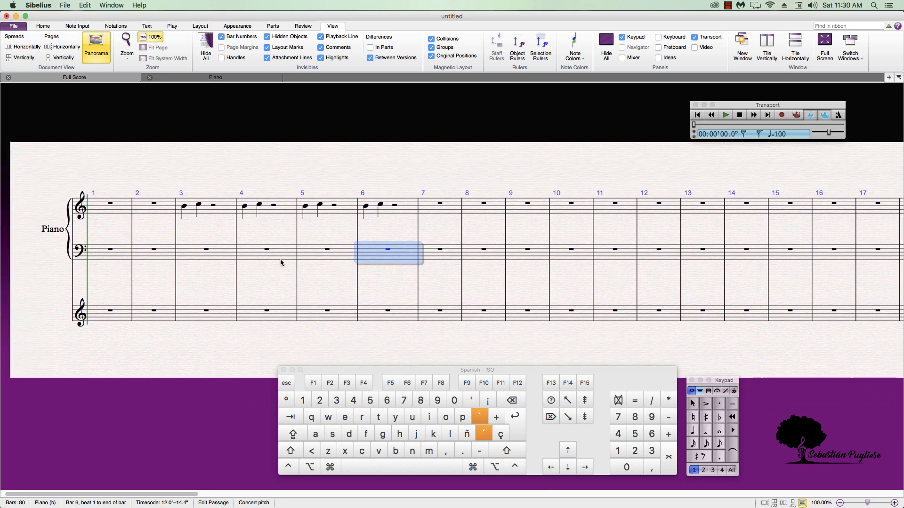
left_click_drag(165, 494, 306, 495)
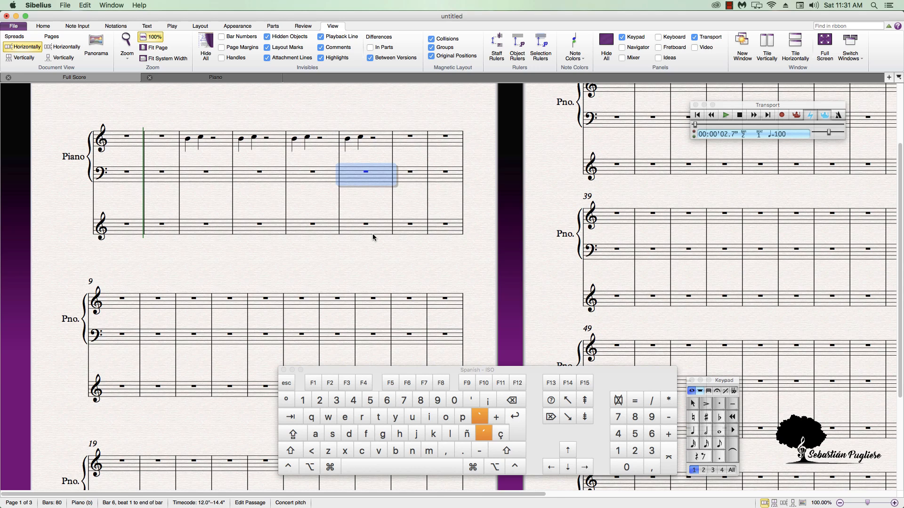
key("Escape")
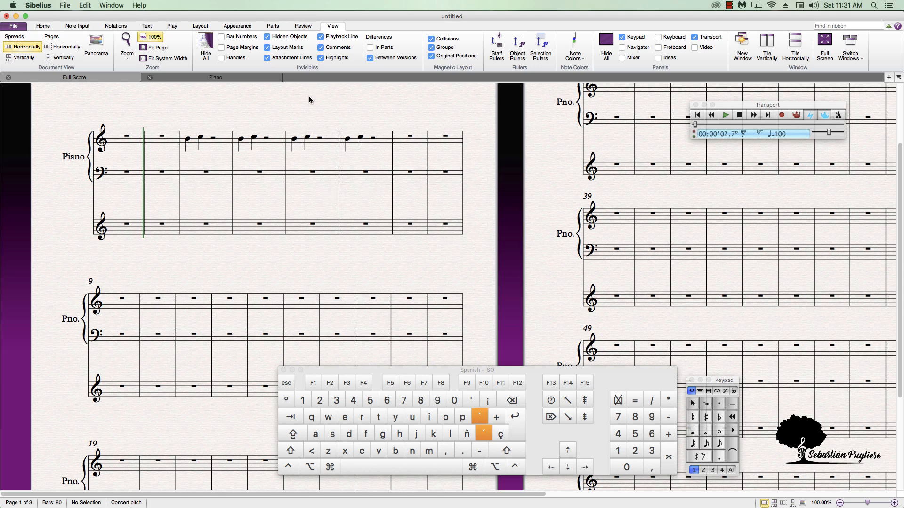
Turn the bar rest in bar 3 of the unnamed treble staff into a quarter rest and select the first beat
left_click_drag(315, 119, 332, 184)
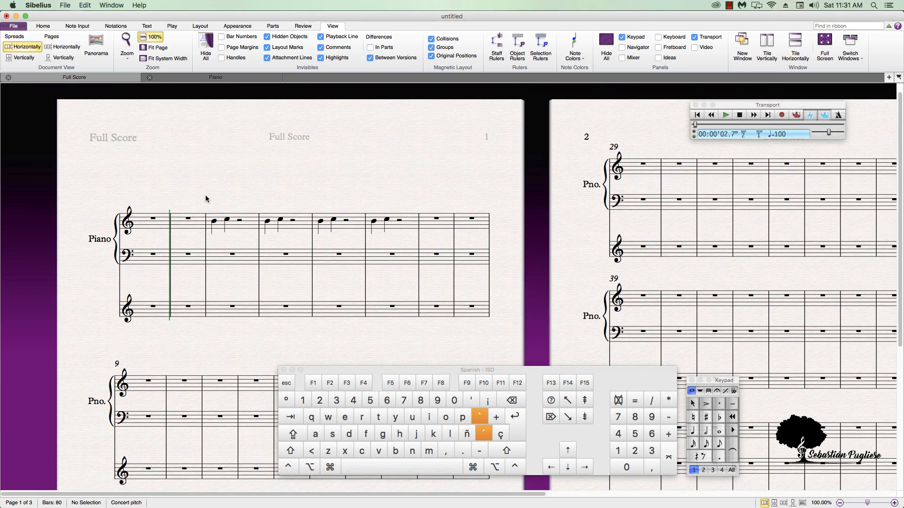
key("4")
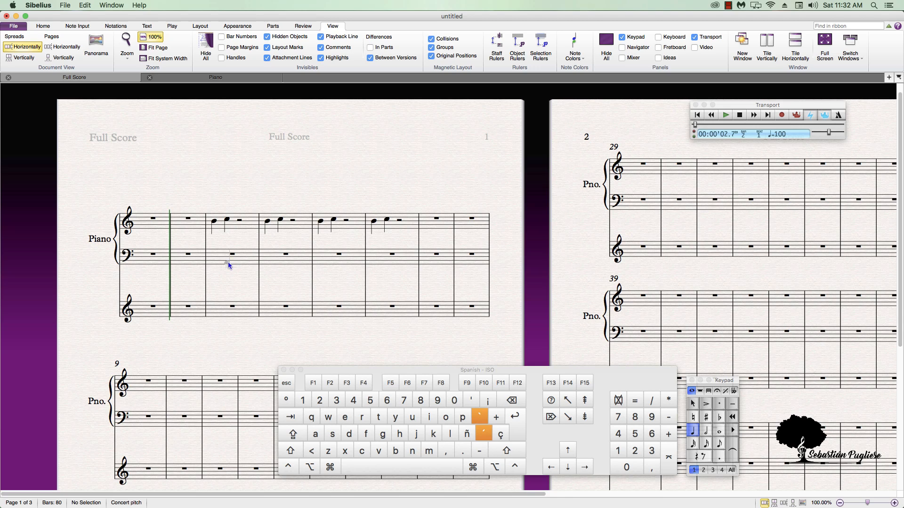
key("Escape")
left_click(232, 307)
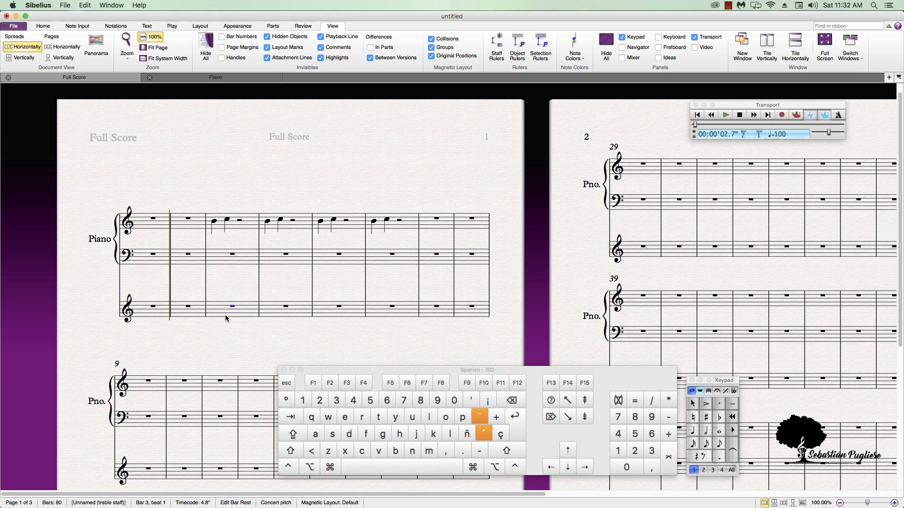
key("Escape")
left_click(696, 433)
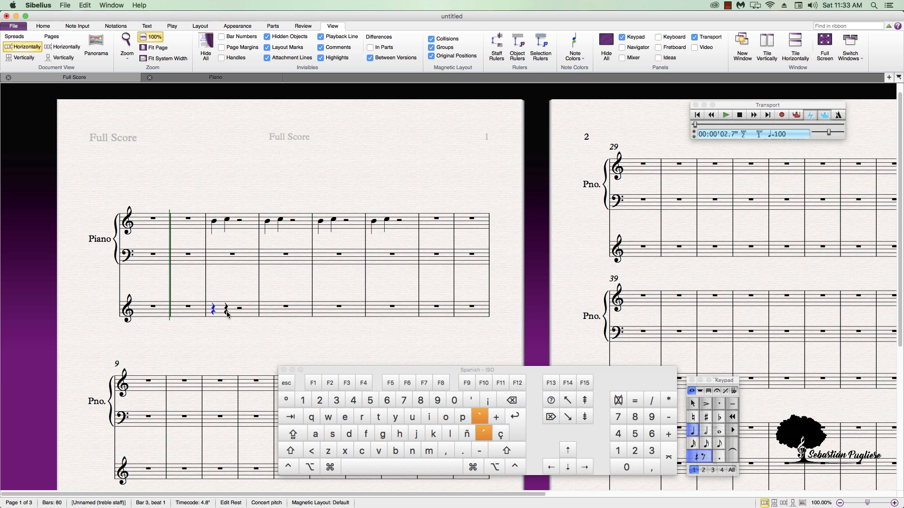
left_click(226, 310)
left_click(212, 312)
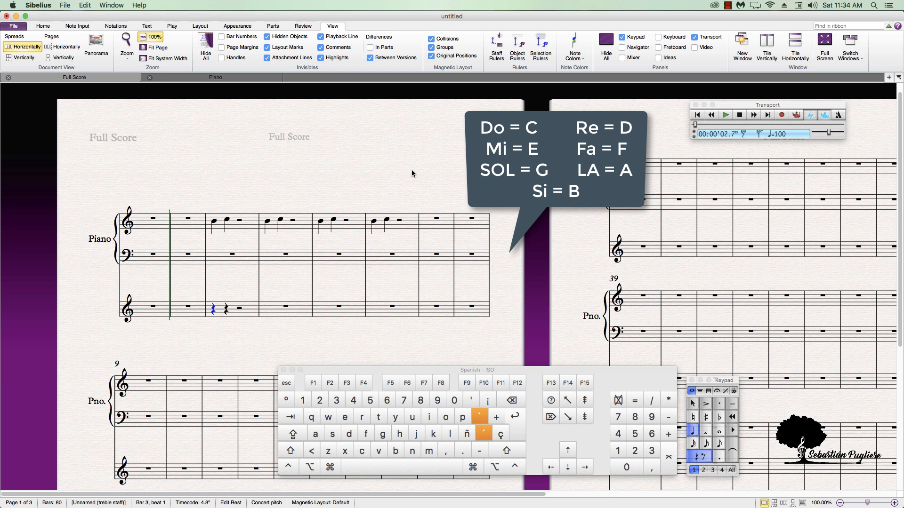
Enter quarter notes on the unnamed treble staff: A4, G4, A4 and B4 in bar 3 and C5 in bar 4
key("a")
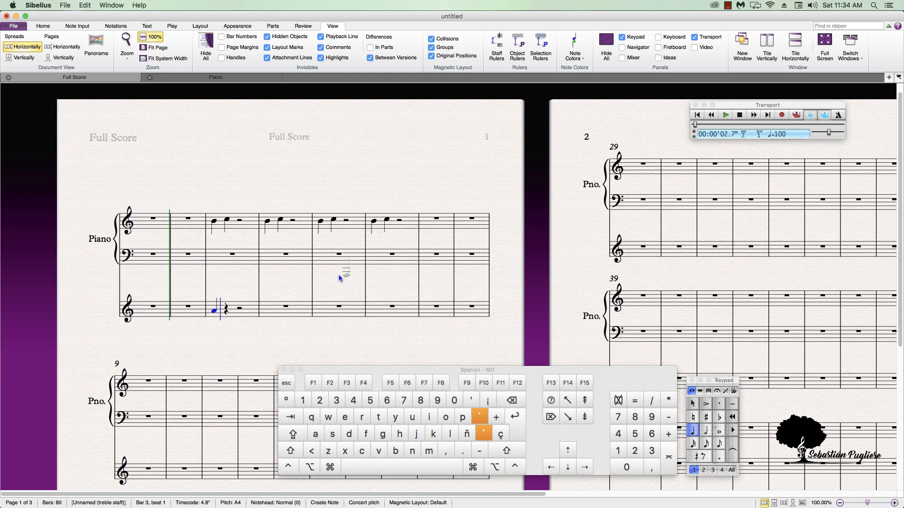
key("g")
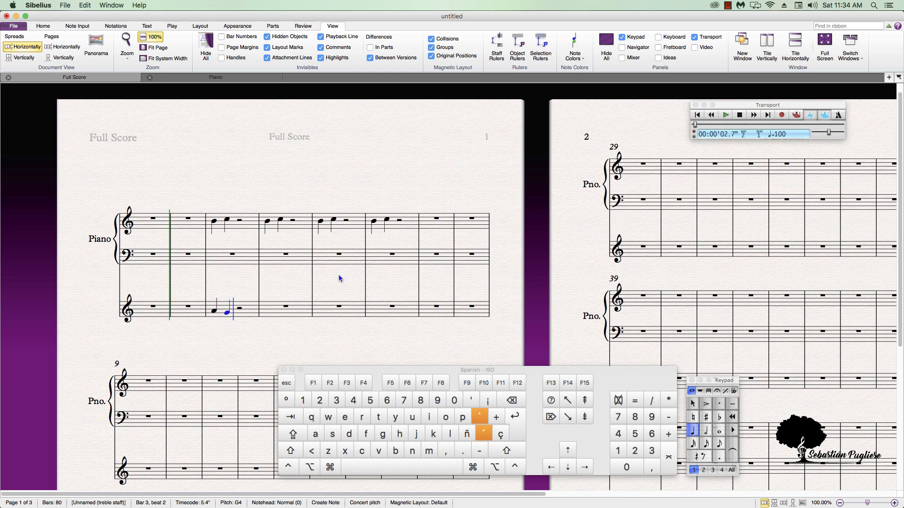
key("a")
key("b")
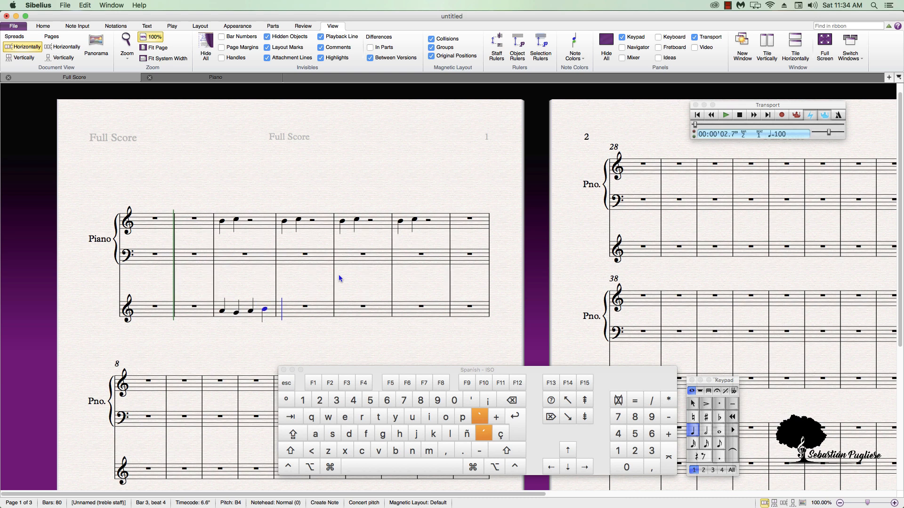
key("c")
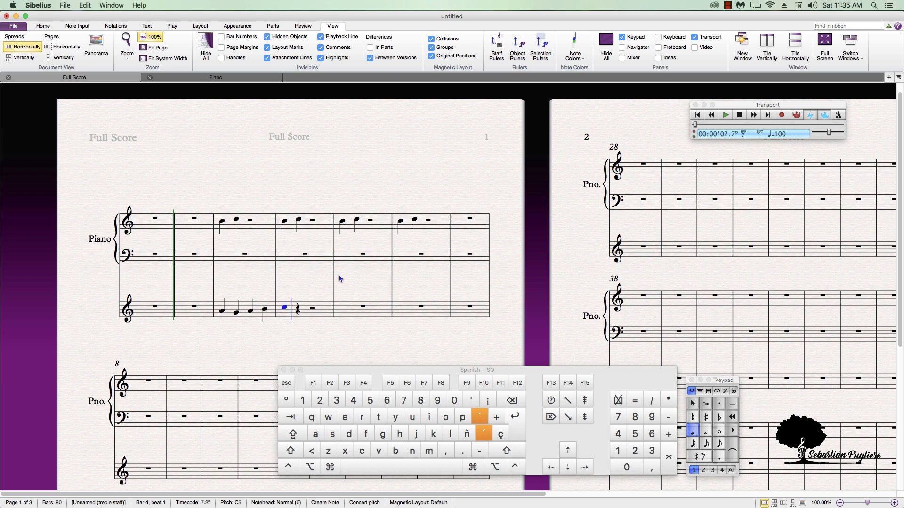
Enter eighth notes E5, A5, F5 and A5 on beats 2 and 3 of bar 4, removing the extra D6 and slur
key("3")
key("e")
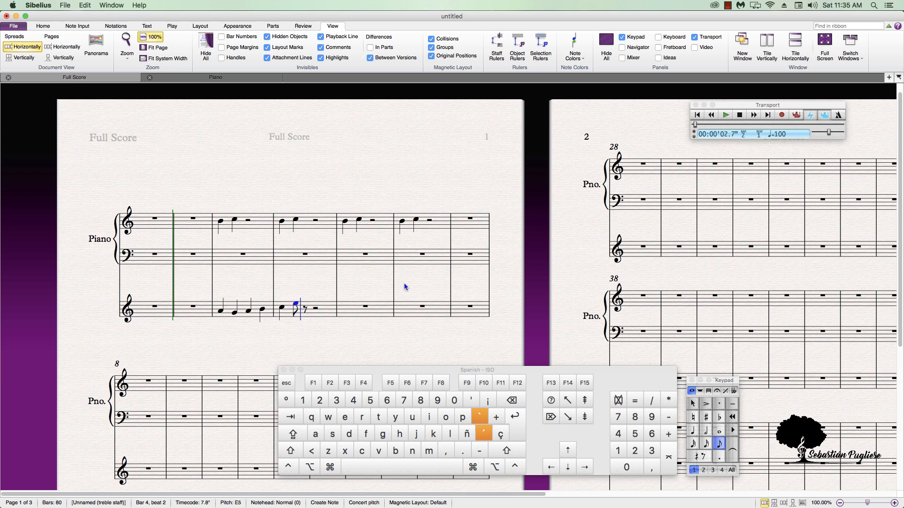
key("a")
key("f")
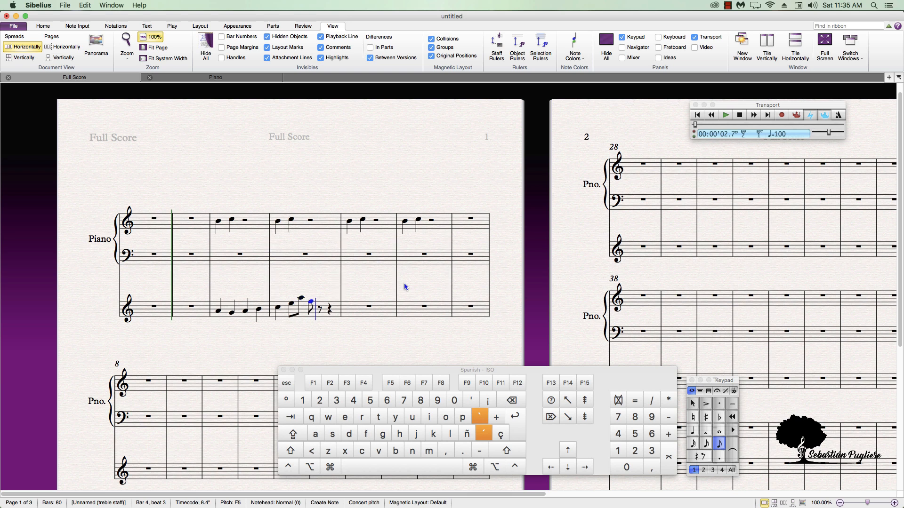
key("a")
key("s")
key("d")
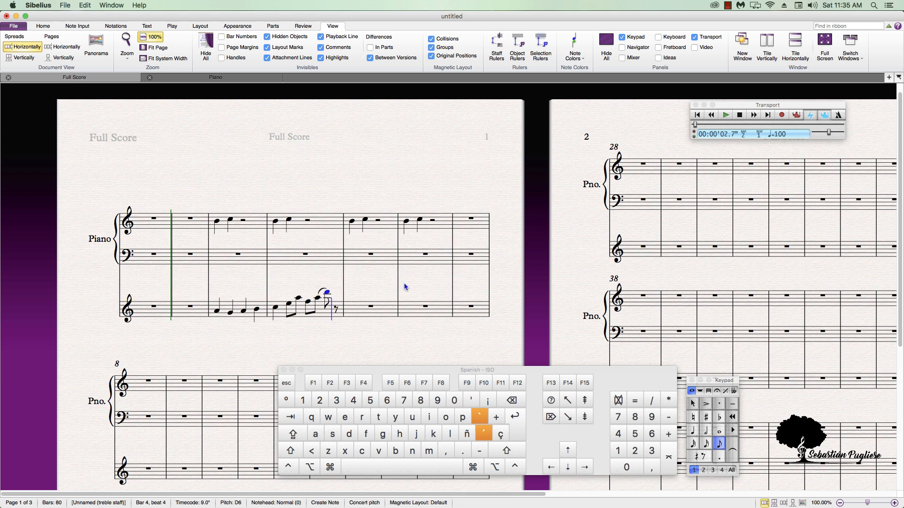
key("BackSpace")
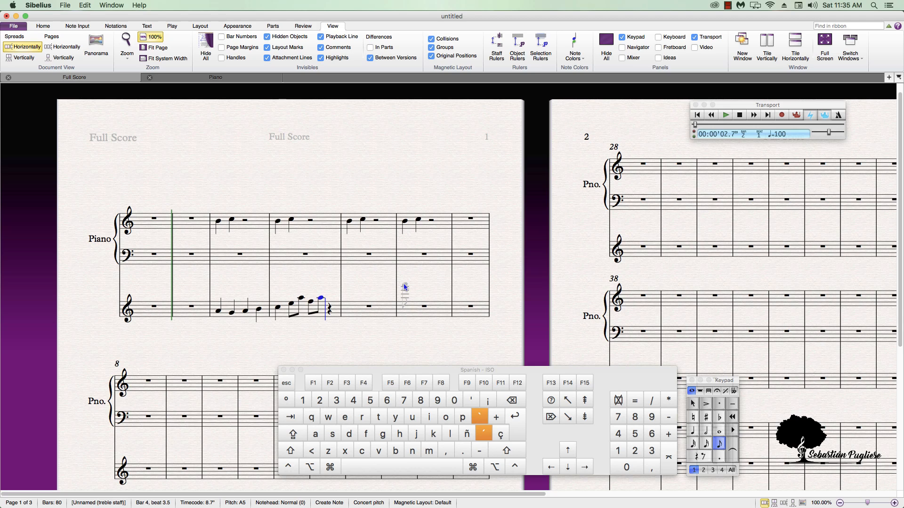
Add an E-flat 5 quarter note on beat 4 of bar 4 in the treble staff and leave note input
key("KP_4")
key("9")
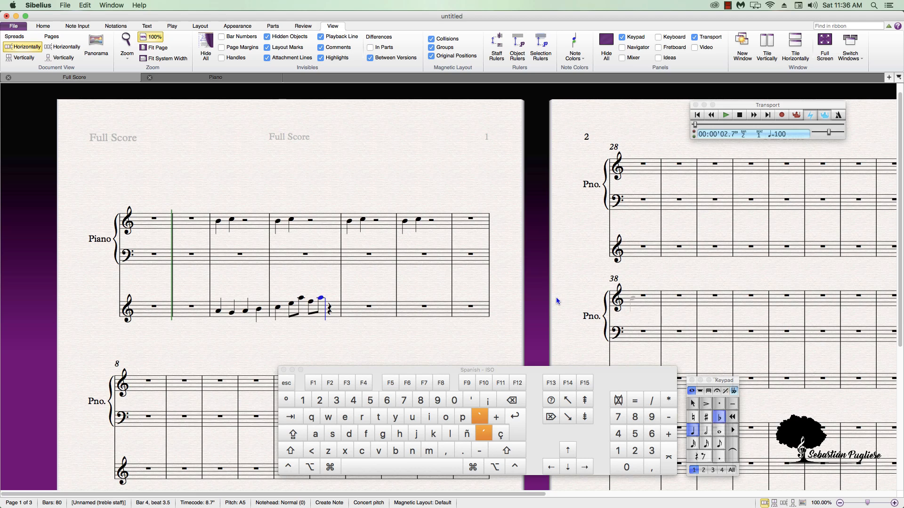
key("e")
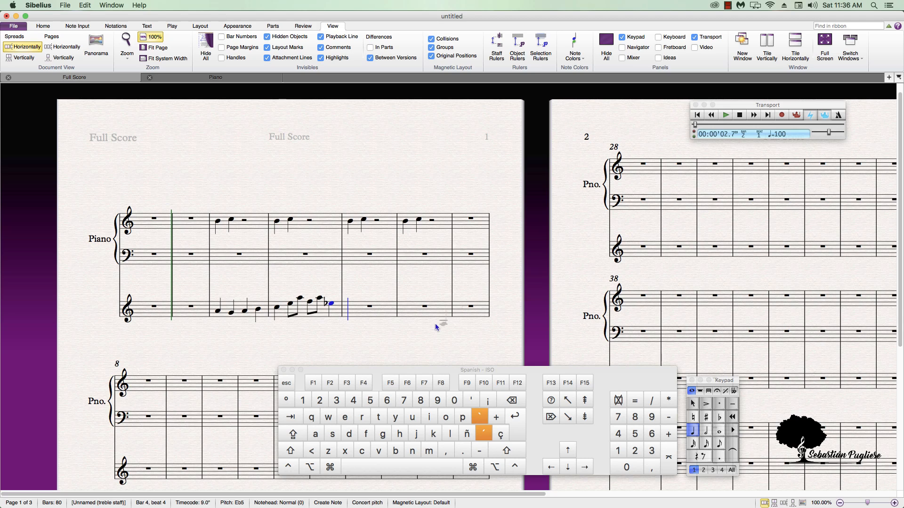
key("Escape")
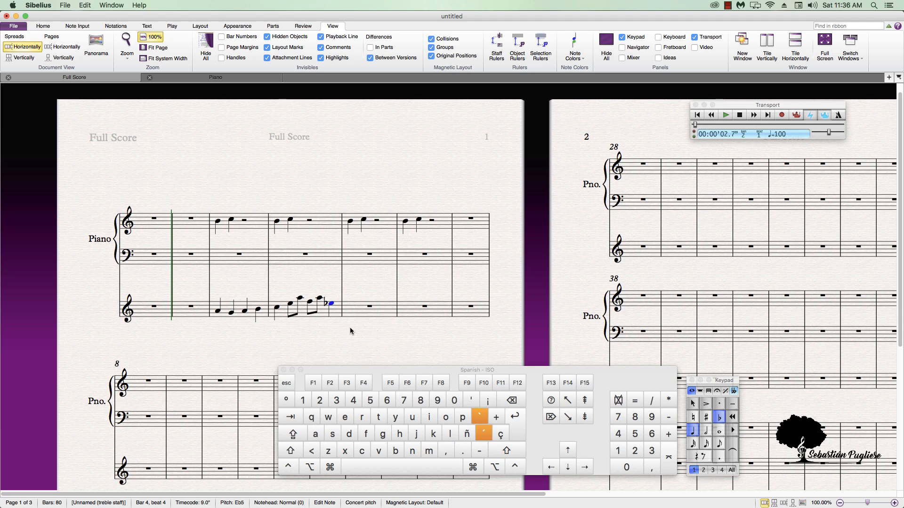
Step the selection back and forth through the notes in bars 3 and 4 of the treble staff
left_click(326, 314)
key("Left")
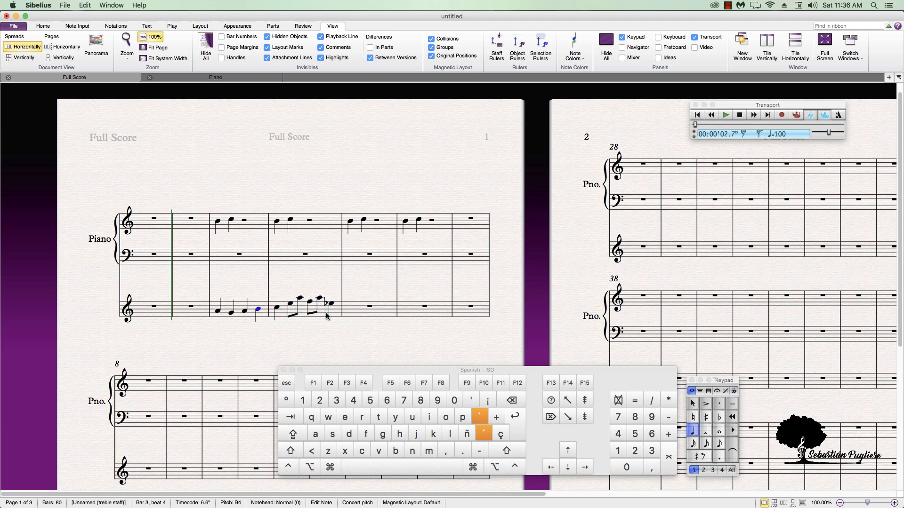
key("Right")
key("Right")
key("Right")
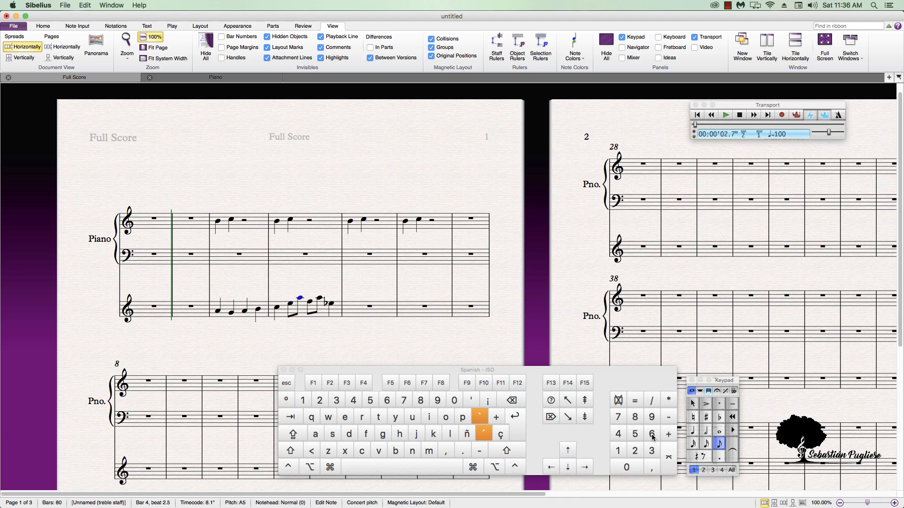
key("Left")
key("Left")
key("Right")
key("Right")
key("Right")
key("Right")
key("Right")
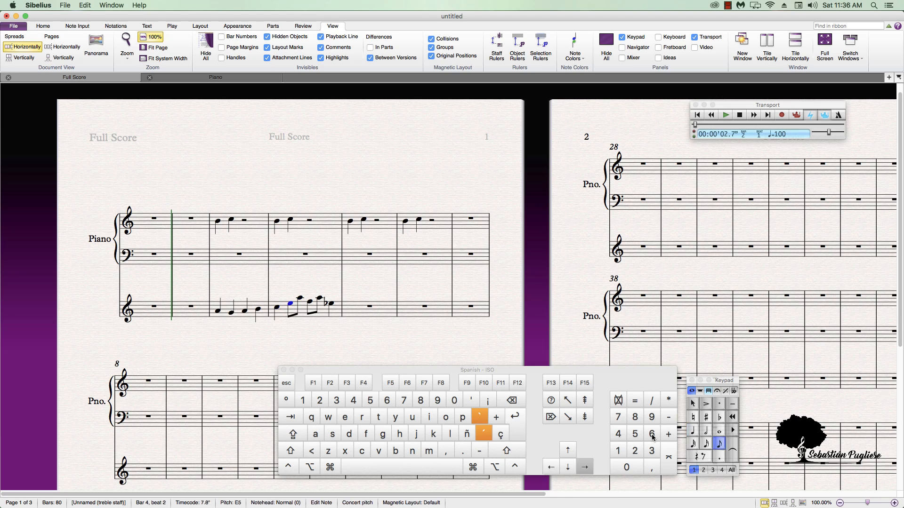
key("Left")
key("Left")
key("Left")
key("Left")
key("Left")
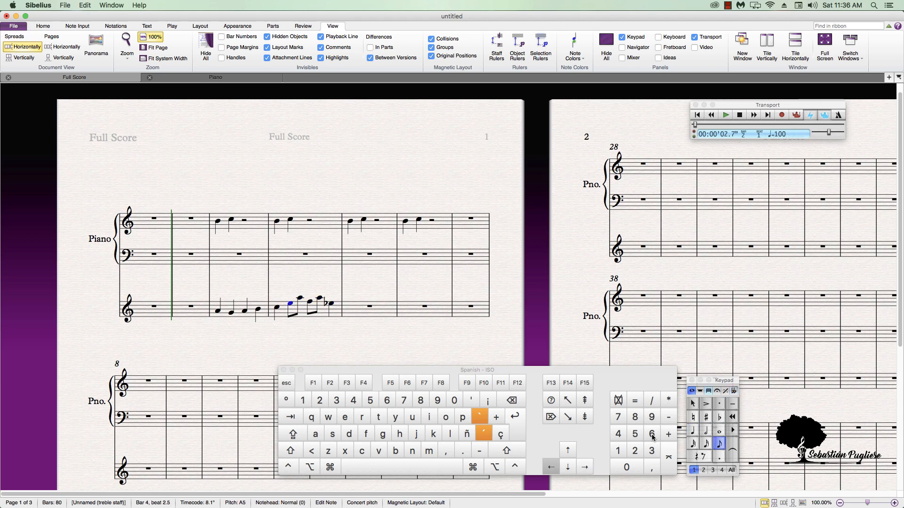
Select the eighth note on beat 2 of bar 4 in the treble staff and try moving its pitch up and down
key("Right")
key("Right")
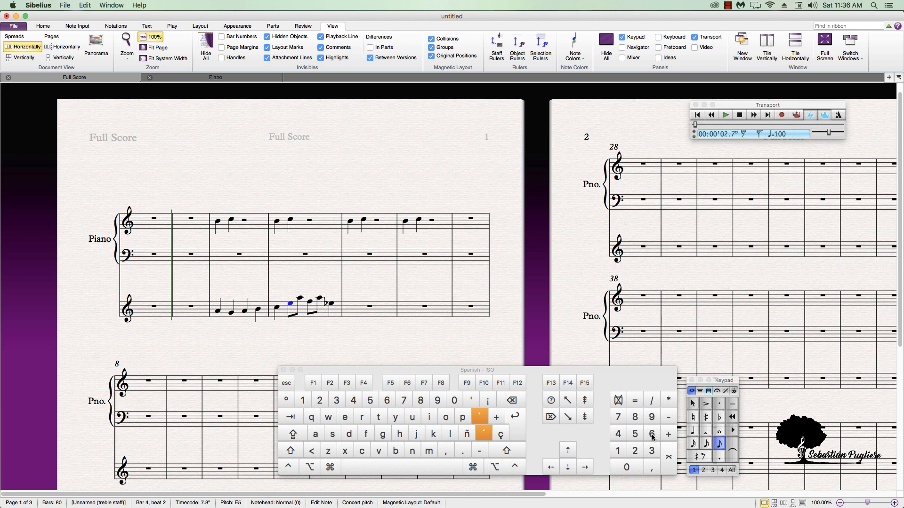
key("Up")
key("Up")
key("Down")
key("Down")
key("Down")
key("Down")
key("Up")
key("Up")
key("Up")
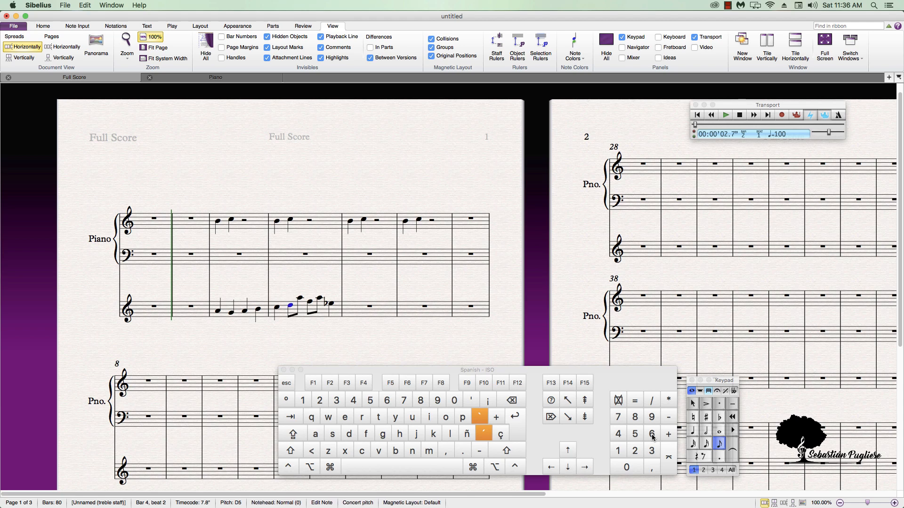
key("Down")
key("Down")
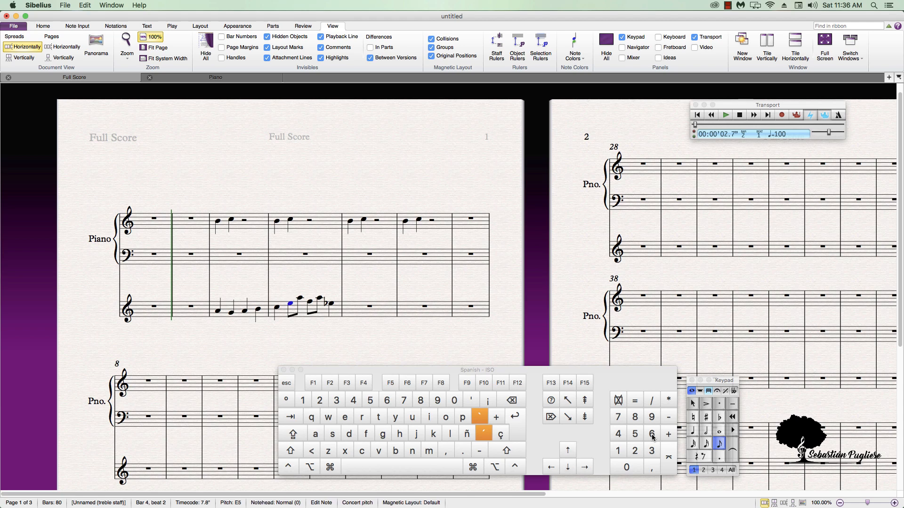
Lower the eighth note on beat 2 of bar 4 to A4 and clear its sharp
key("Down")
key("Down")
key("Down")
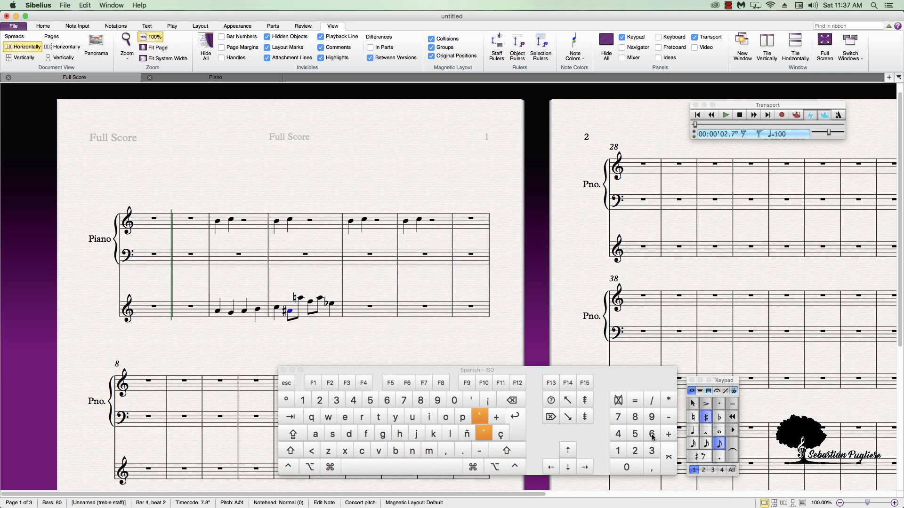
key("KP_7")
key("KP_7")
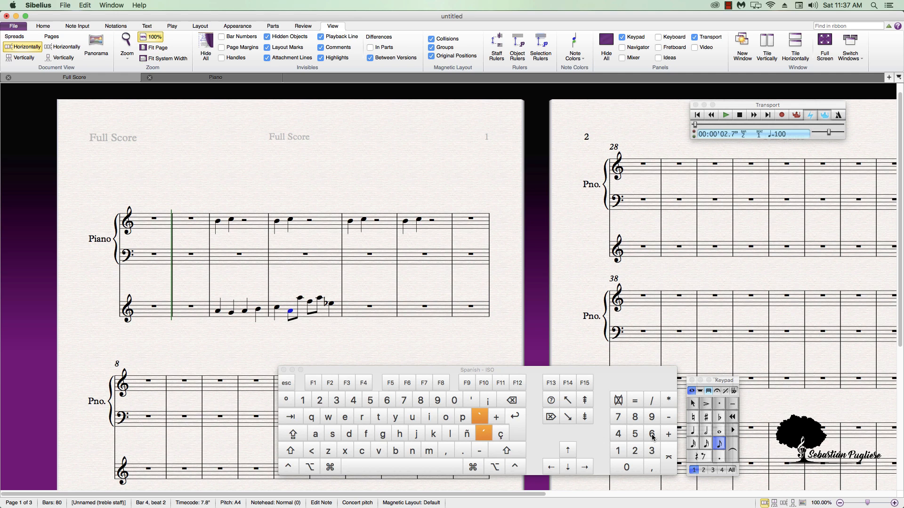
Try tenuto and staccato marks on the A4 eighth note in bar 4, switching them on and off
key("KP_Multiply")
key("KP_Multiply")
key("KP_Divide")
key("KP_Divide")
key("KP_Divide")
key("KP_Divide")
key("KP_Divide")
key("KP_Divide")
key("Num_Lock")
left_click(734, 404)
left_click(734, 406)
Add an E5 grace note before the A4 eighth note on beat 2 of bar 4
left_click(700, 392)
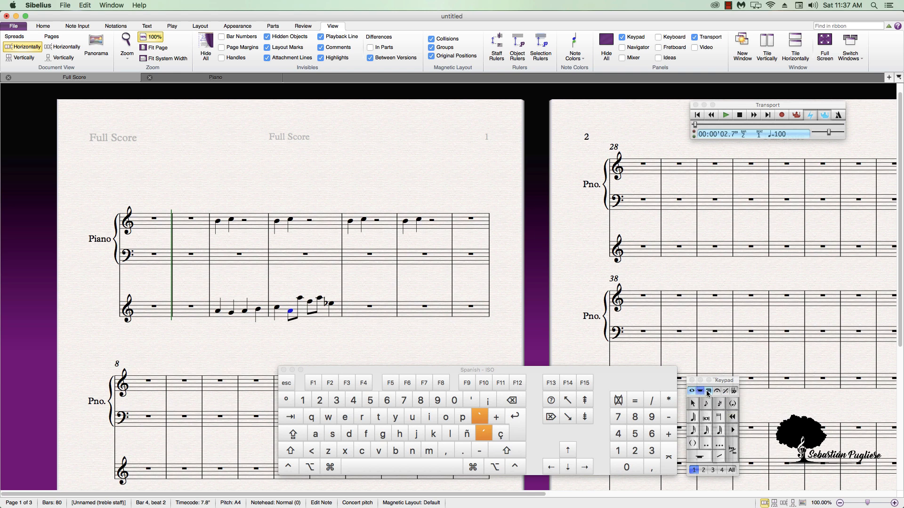
left_click(709, 391)
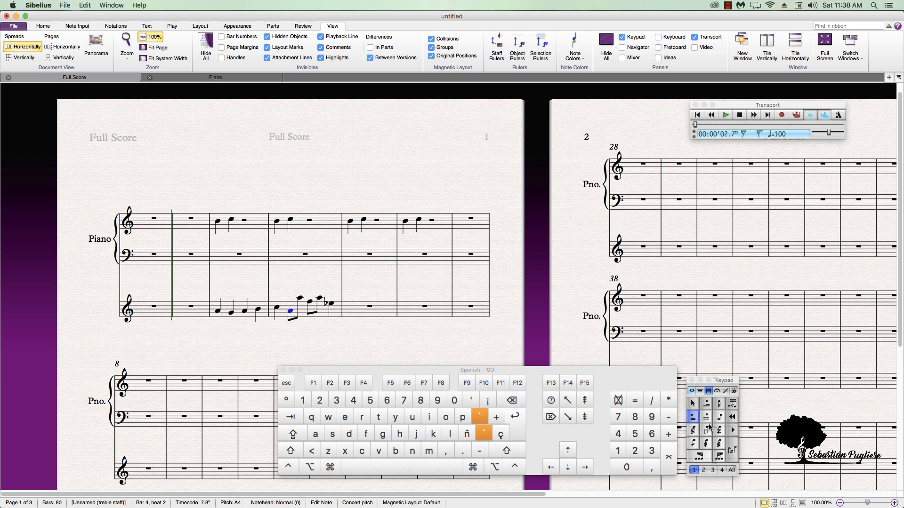
left_click(700, 391)
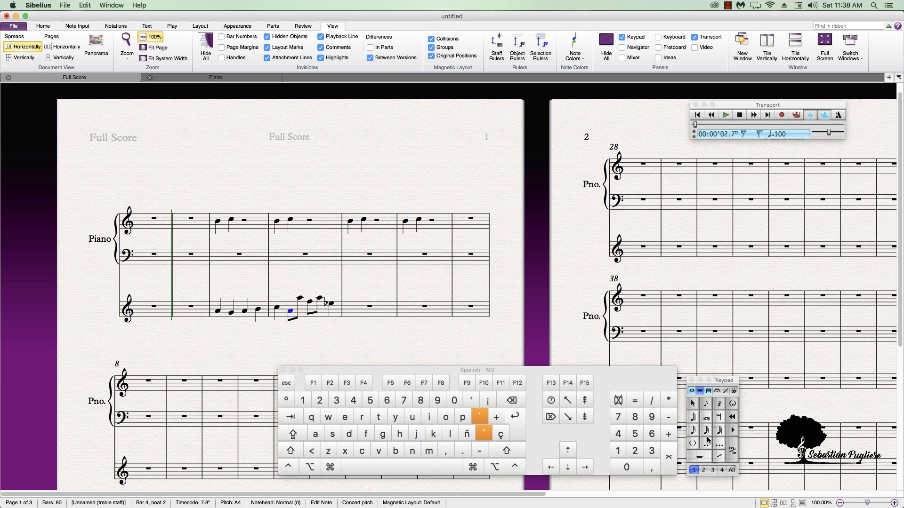
left_click(706, 405)
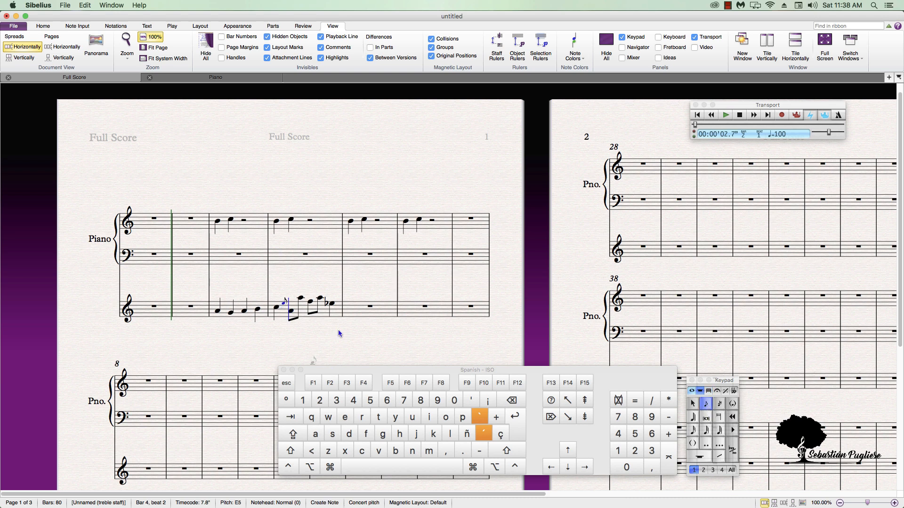
left_click(285, 305)
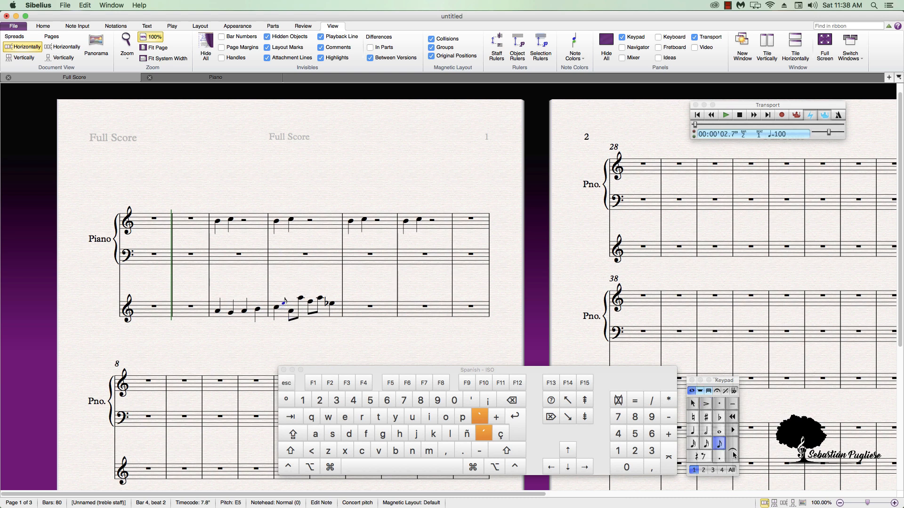
Dot the first quarter note of bar 3 in the treble staff, using the common notes layout
key("KP_Add")
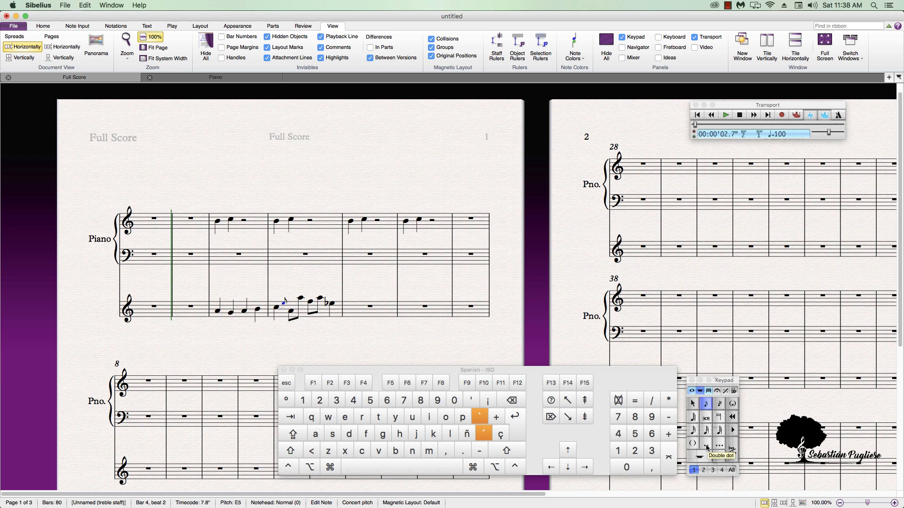
left_click(691, 391)
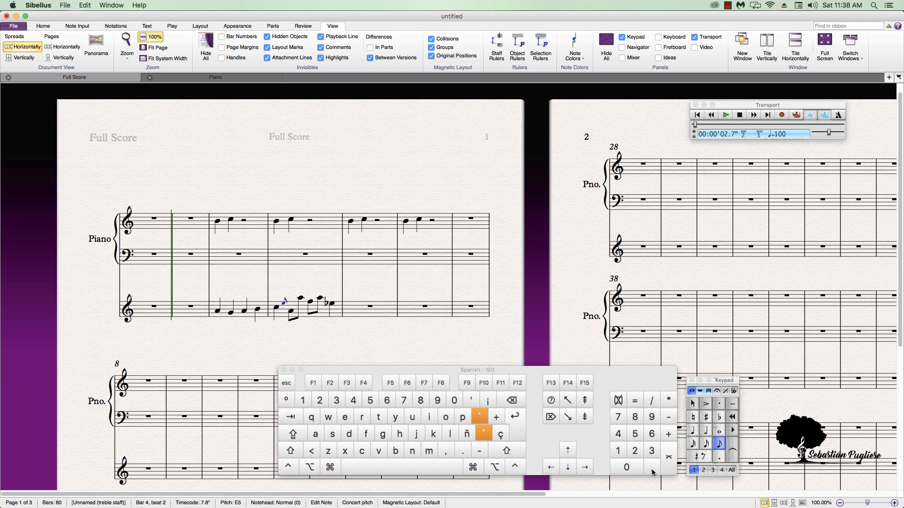
left_click(300, 299)
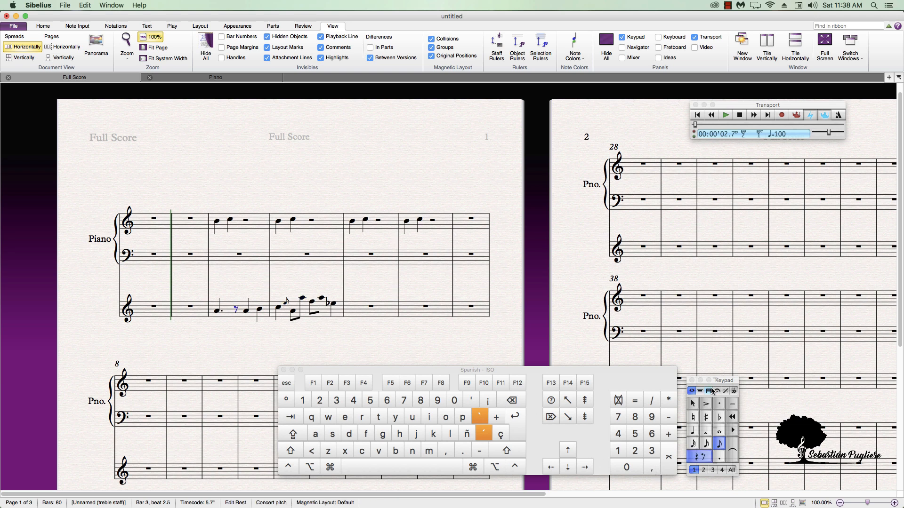
Break the beam between the two eighth notes on beat 2 of bar 4 in the treble staff
left_click(712, 390)
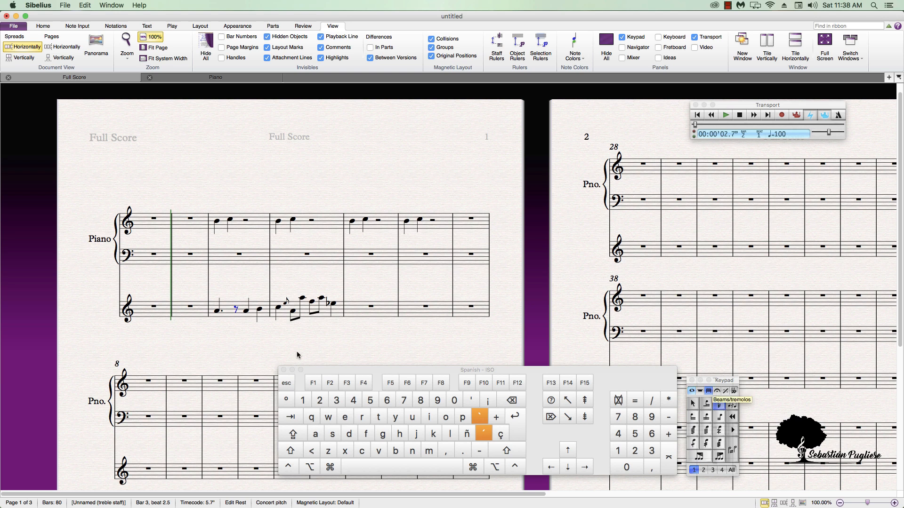
left_click(290, 312)
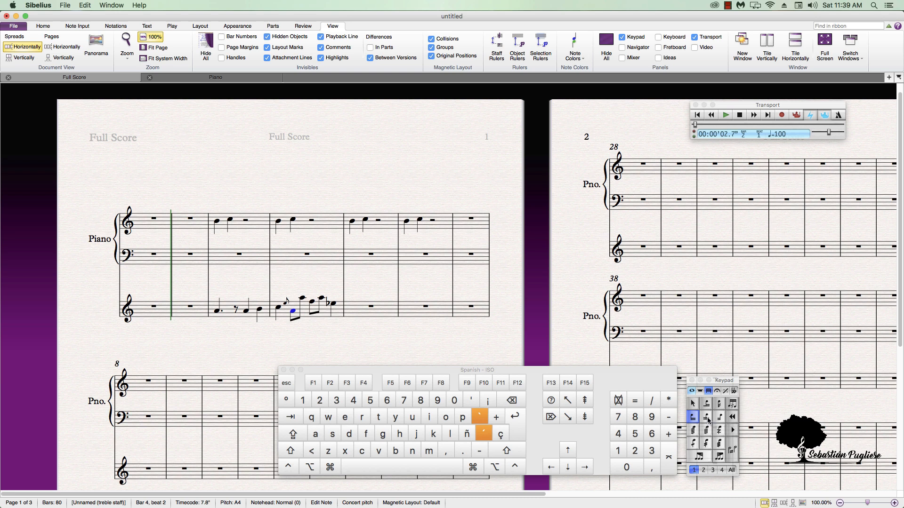
left_click(707, 417)
Review the Keypad's articulations, jazz articulations and accidentals layouts, and return it to the common notes layout
left_click(717, 391)
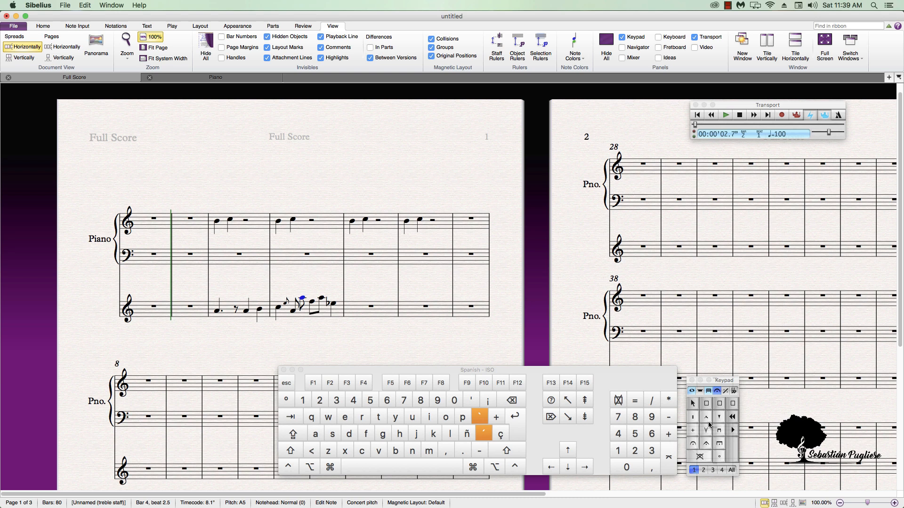
key("Escape")
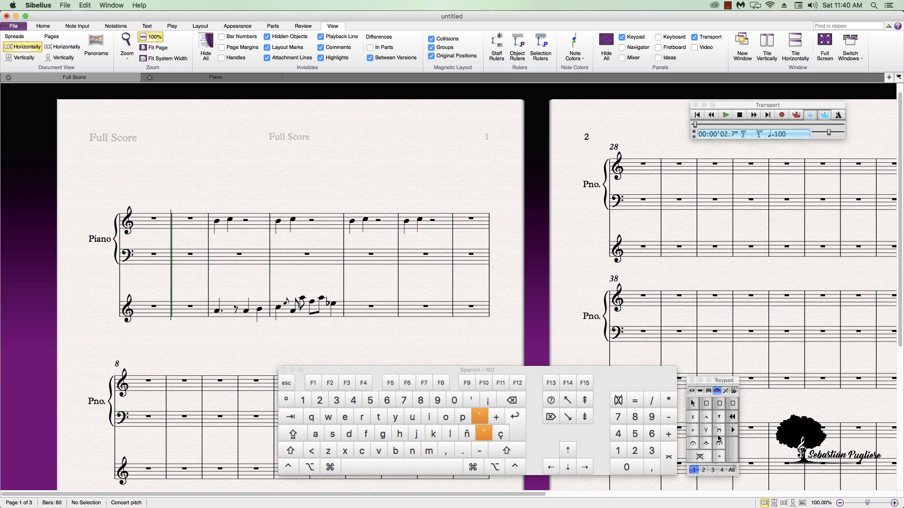
left_click(725, 391)
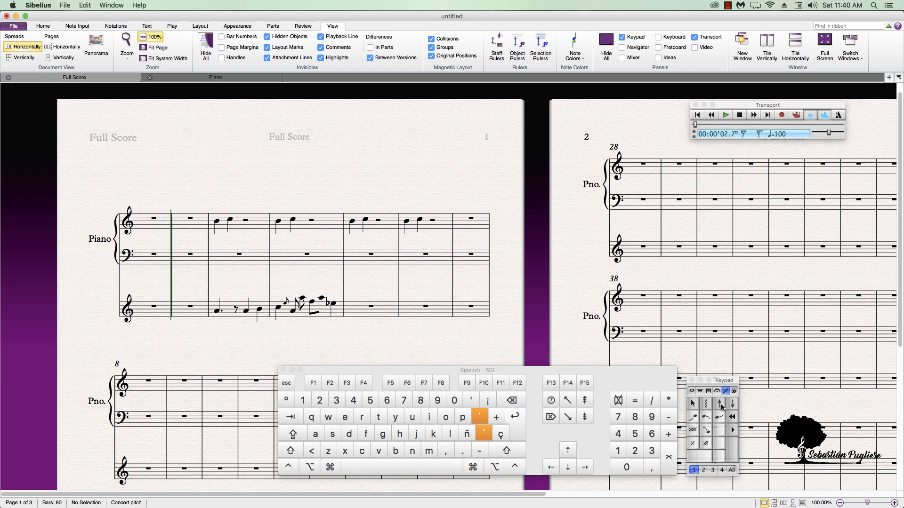
left_click(733, 390)
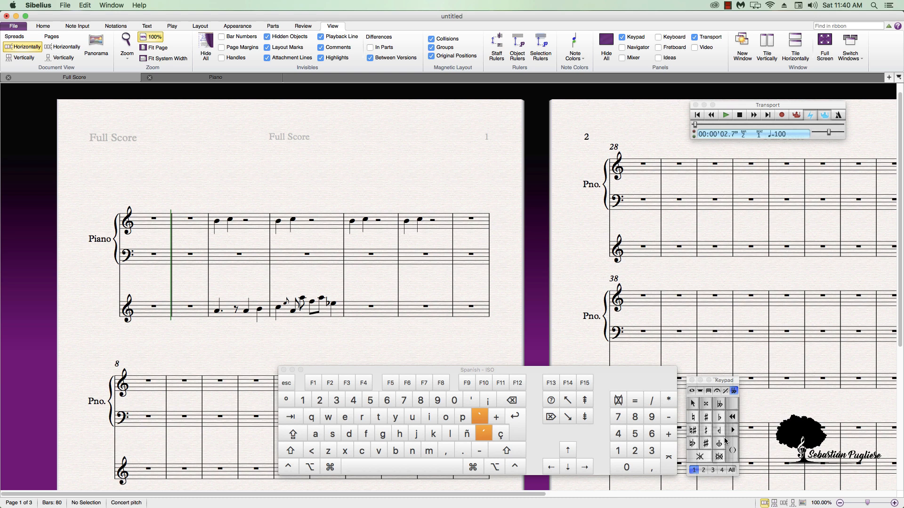
left_click(691, 390)
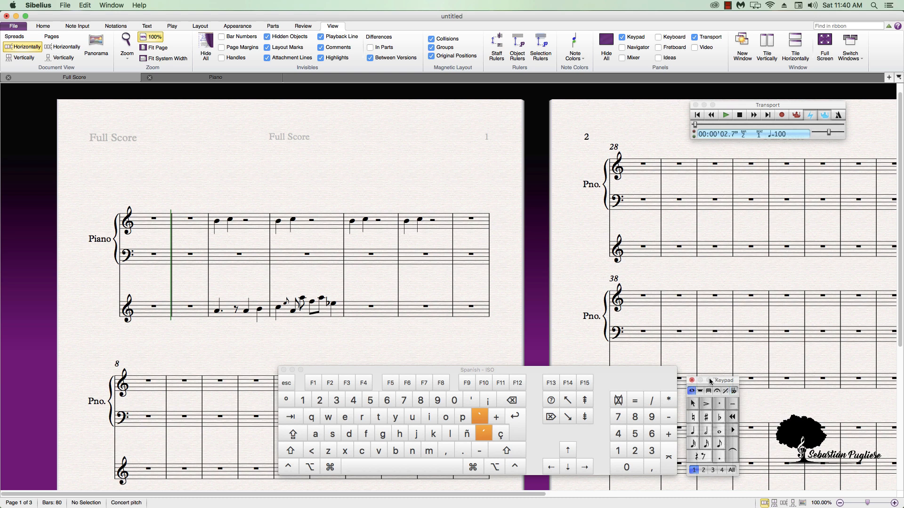
left_click_drag(715, 381, 711, 379)
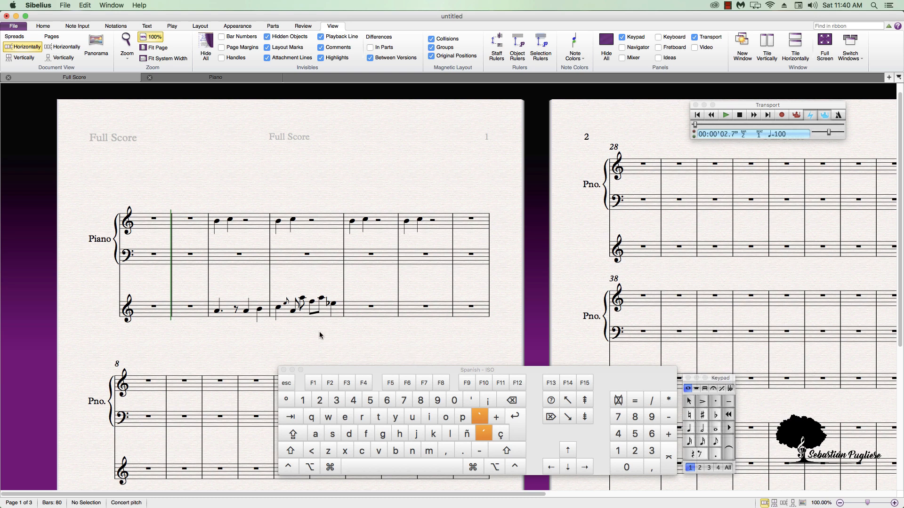
Repeat the treble staff's bar 4 into bar 5, and repeat bar 5's last E-flat 5 into bar 6
left_click(325, 318)
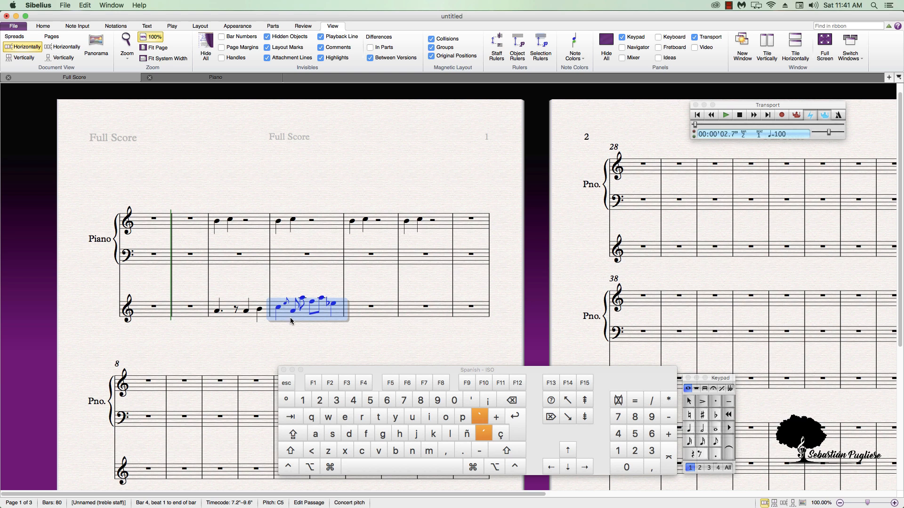
left_click(315, 346)
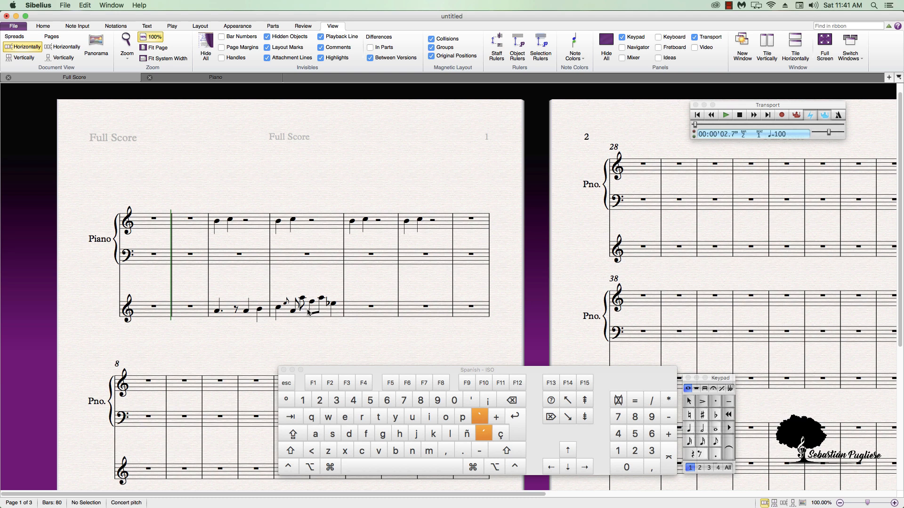
left_click(329, 315)
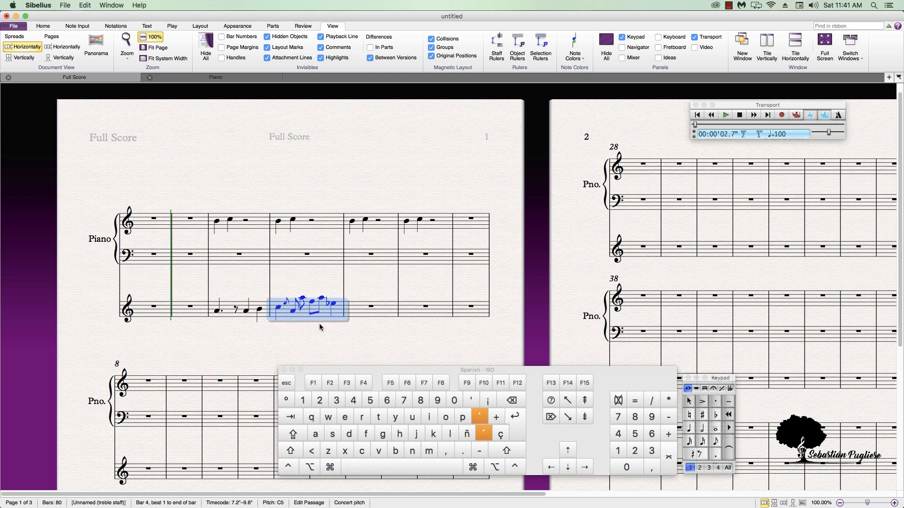
key("r")
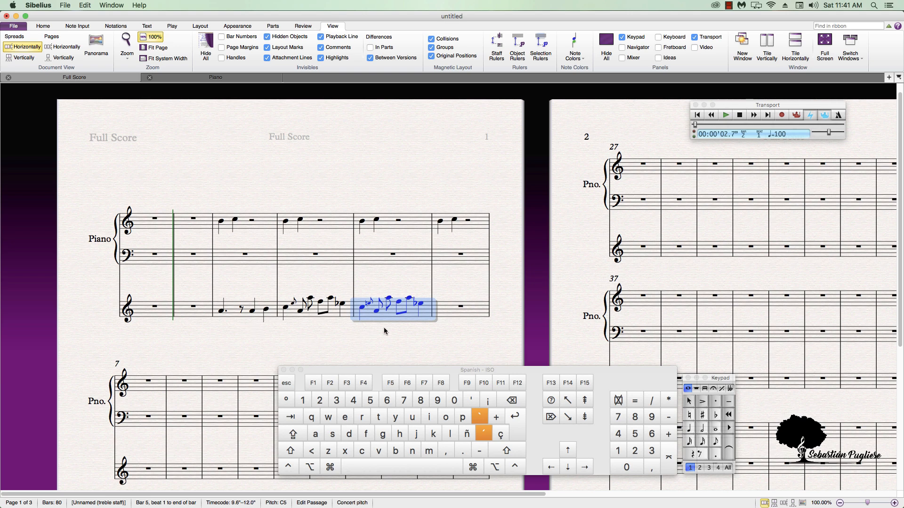
left_click(420, 304)
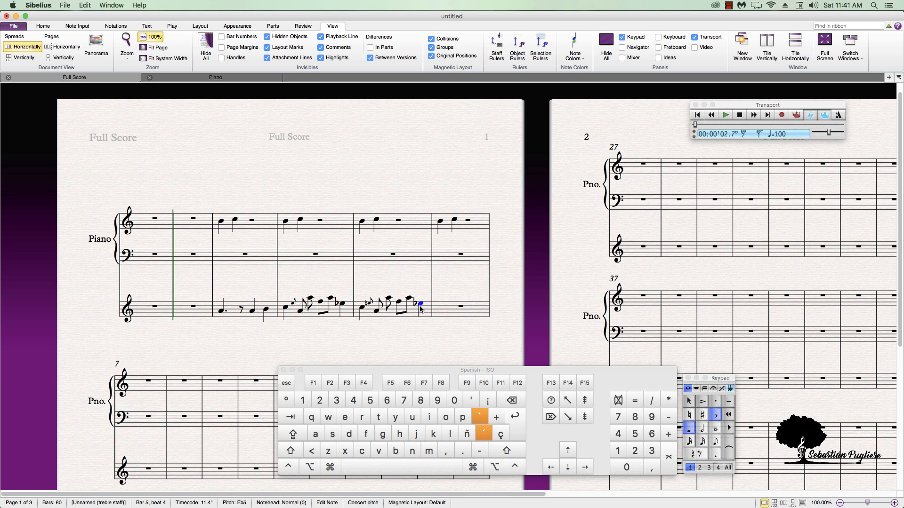
key("r")
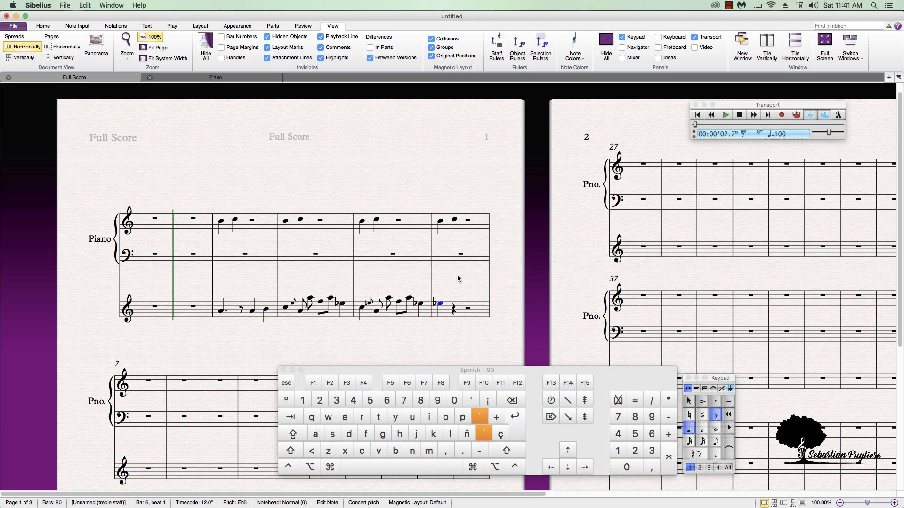
Extend the selection across bars 5 and 6 of the treble staff and repeat that passage into bars 7 and 8
key("shift")
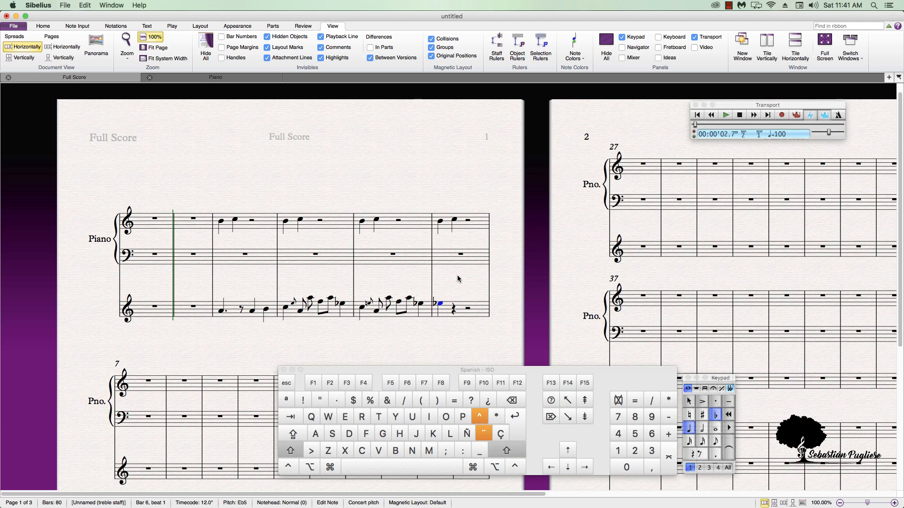
key("shift+Left")
key("shift+Right")
key("shift+Right")
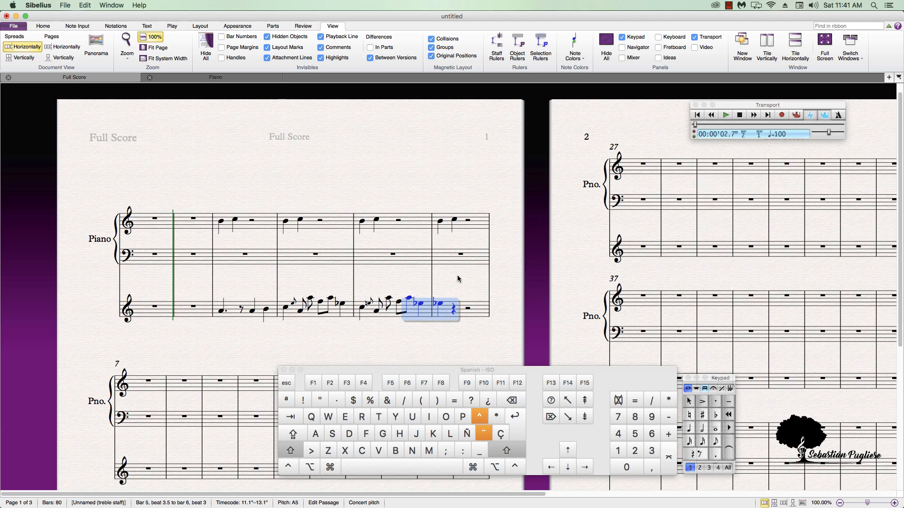
key("shift+Left")
key("shift+Left")
key("shift+Left")
key("shift+Left")
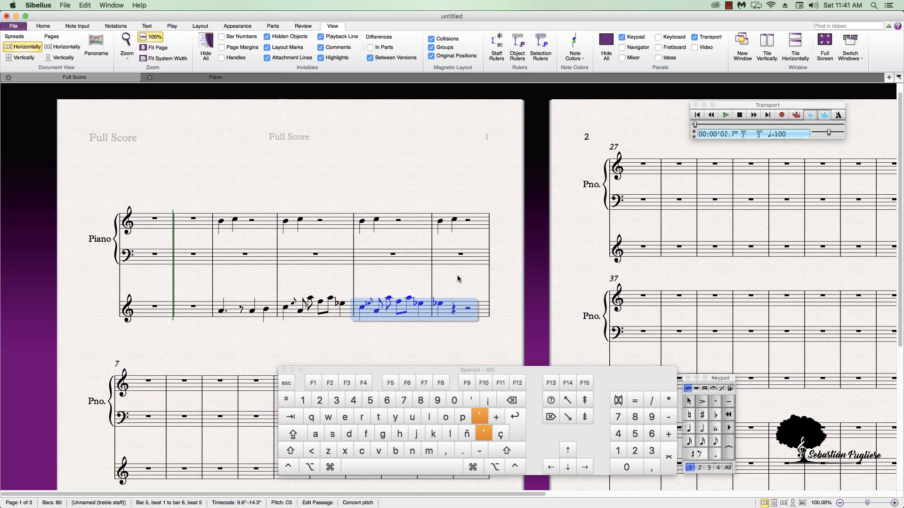
key("r")
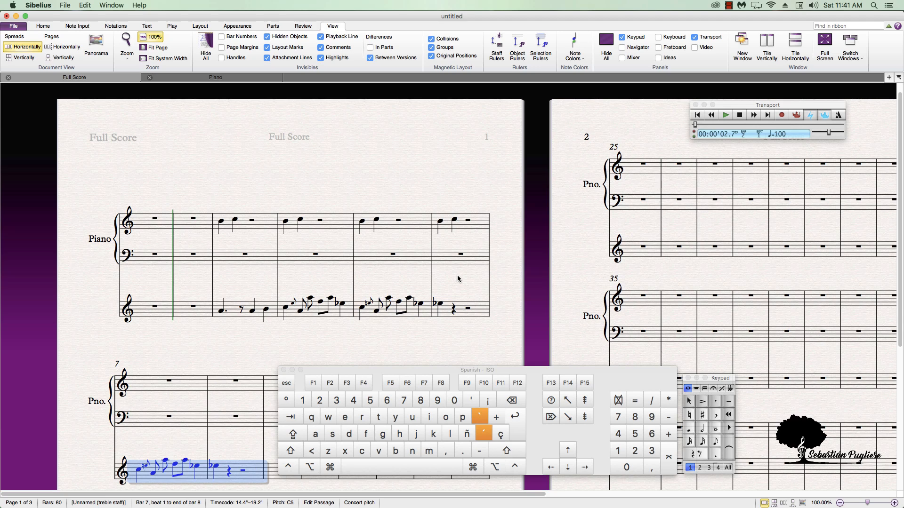
Copy bar 4 of the lowest treble staff and paste it into bar 4 of the piano's bass staff
left_click_drag(390, 370, 512, 311)
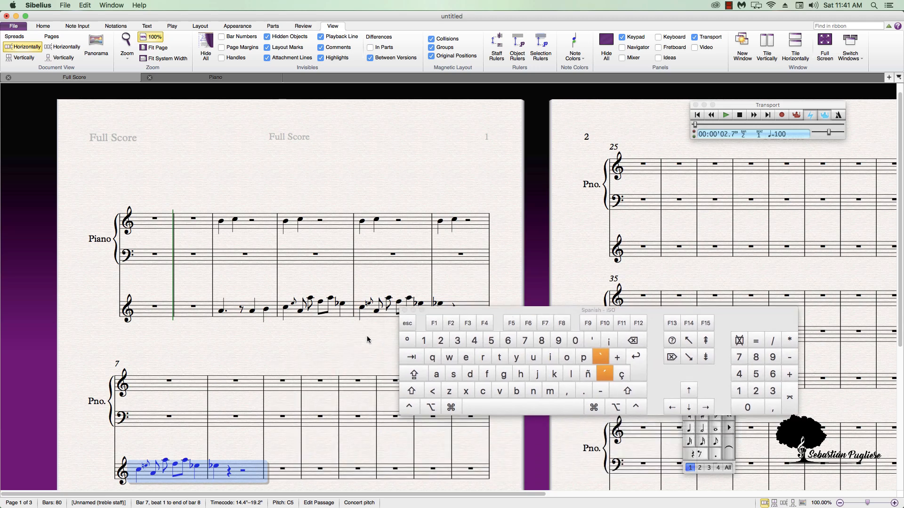
left_click(337, 316)
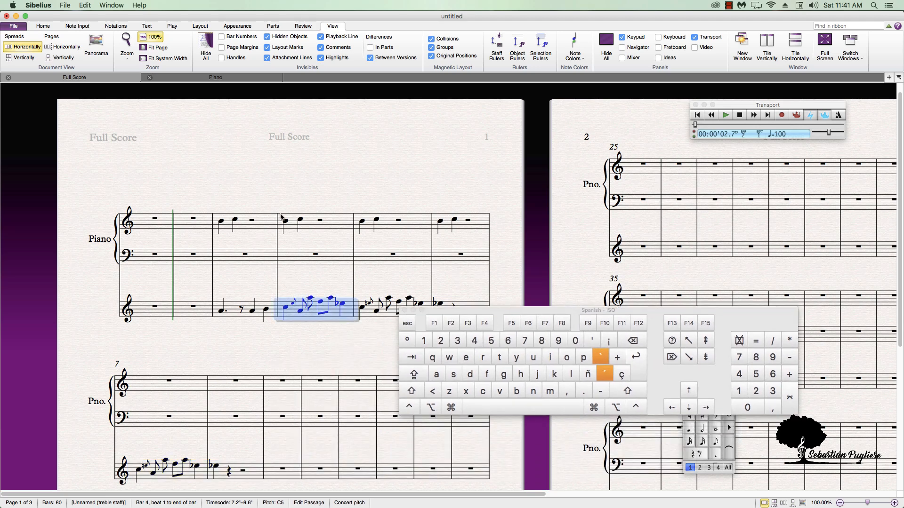
key("super")
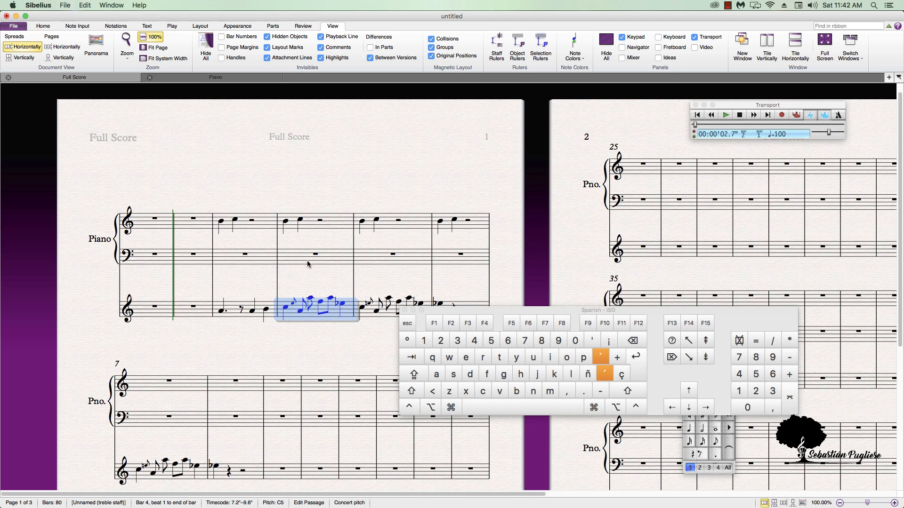
left_click(293, 255)
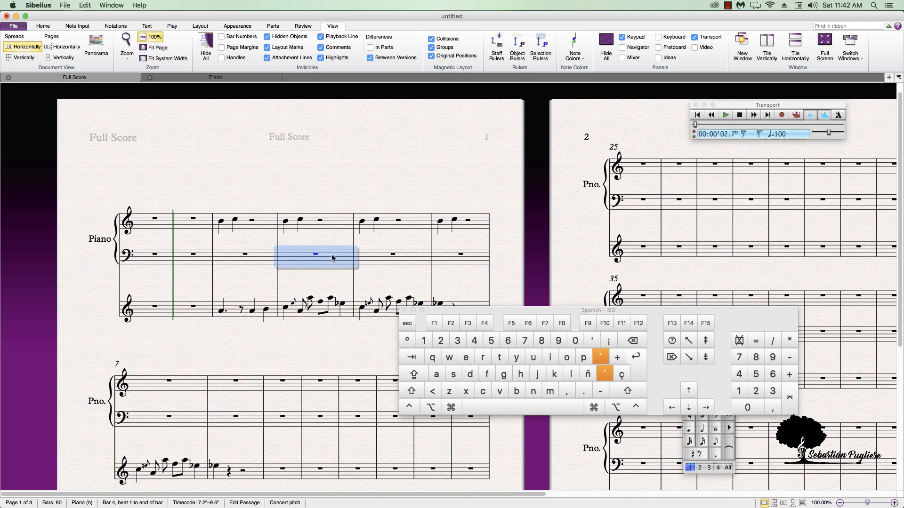
key("super")
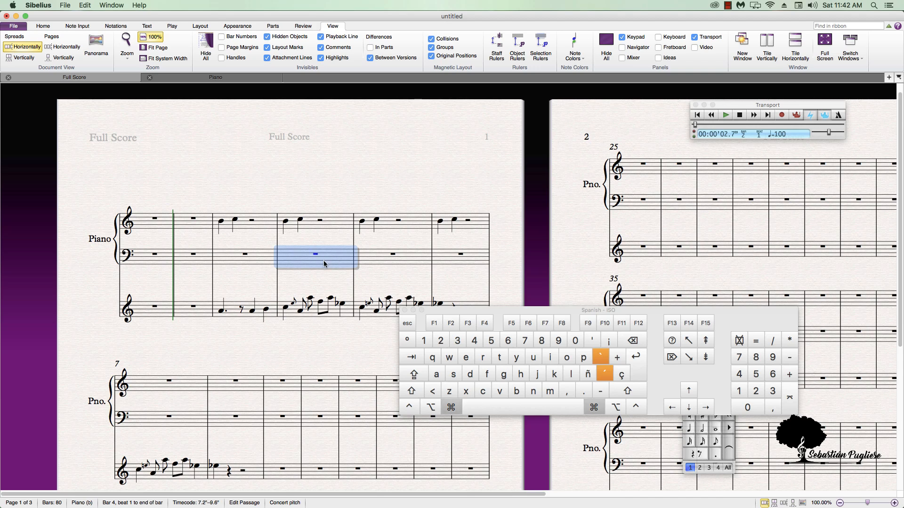
key("super+v")
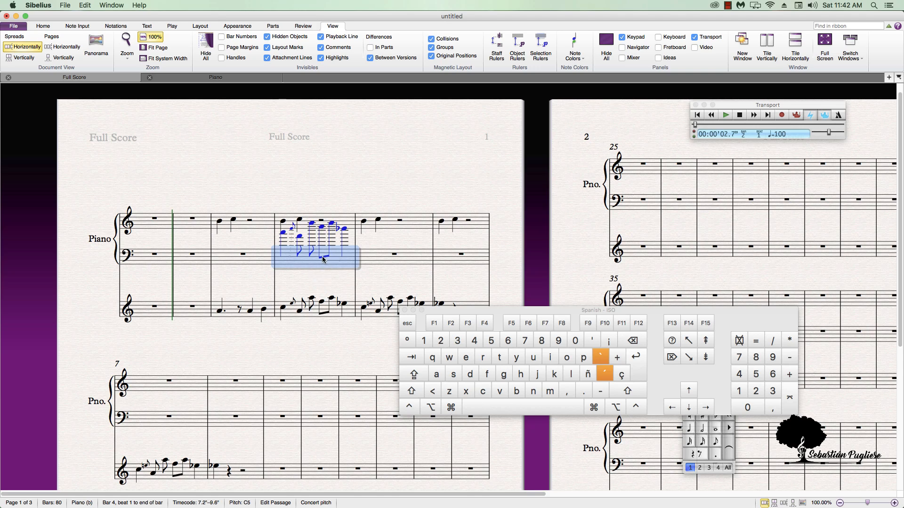
left_click(368, 252)
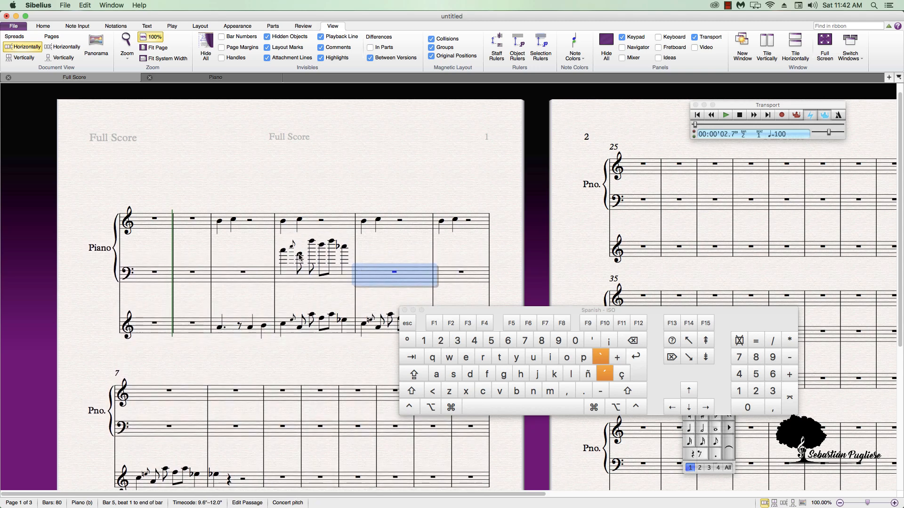
Lower the copied passage in bar 4 of the bass staff step by step until its first note is D3
left_click(347, 281)
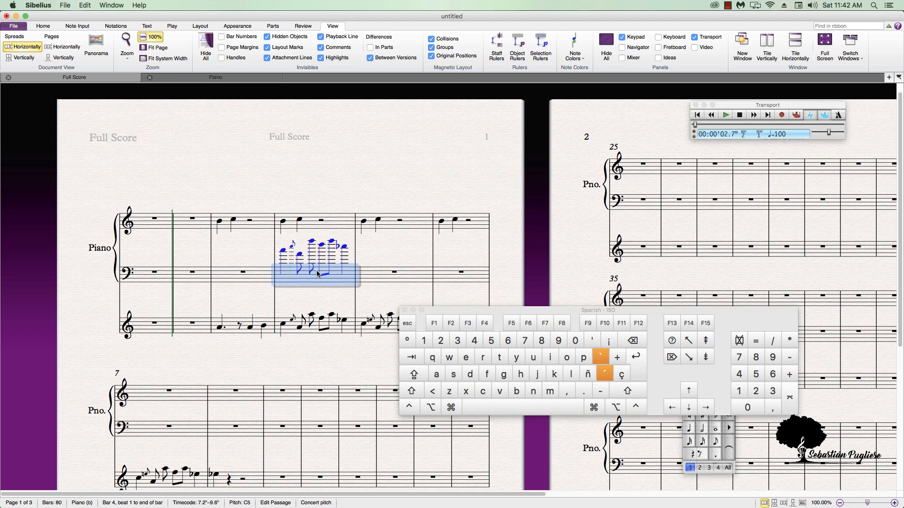
key("Down")
key("Down")
key("Down")
key("Down")
key("Down")
key("Down")
key("Down")
key("Down")
key("Down")
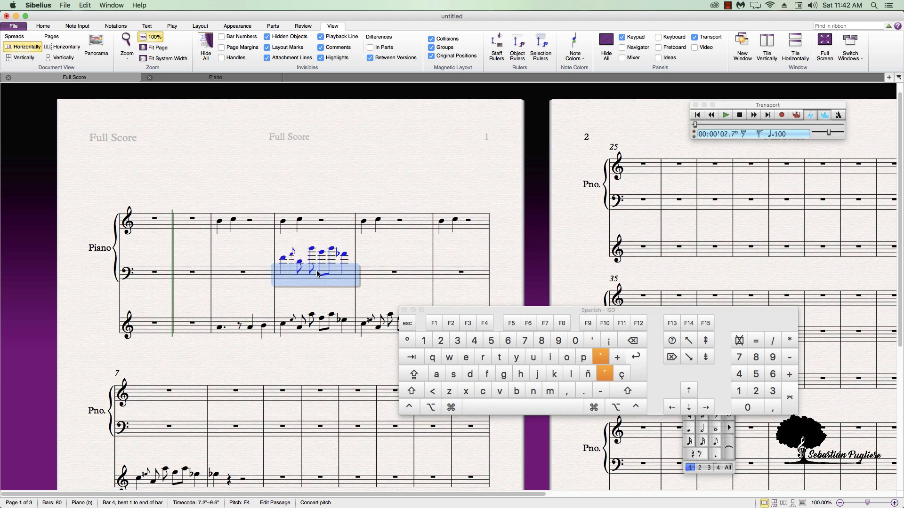
key("Down")
key("Down")
key("Down")
key("Down")
key("Down")
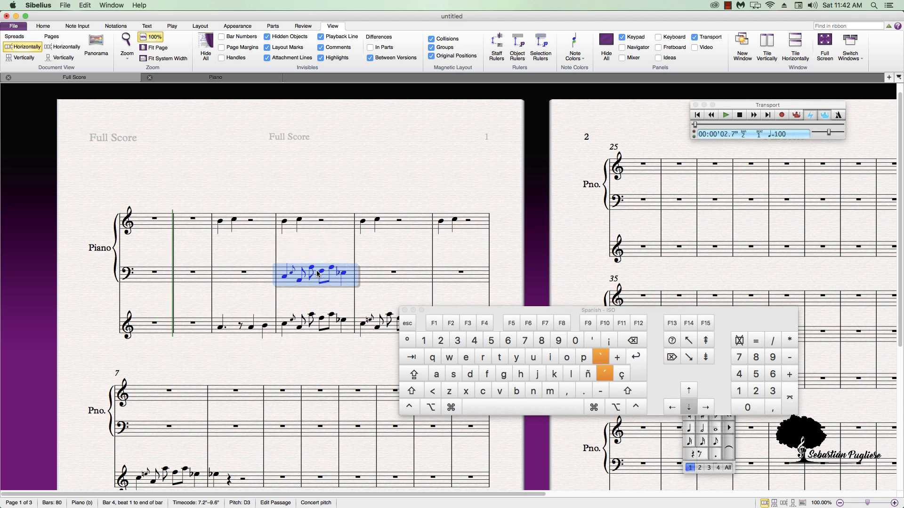
Undo the stepwise lowering of the bass staff's bar 4 passage
key("super")
key("super+z")
key("super+z")
key("super+z")
key("super+z")
key("super+z")
key("super+z")
key("super+z")
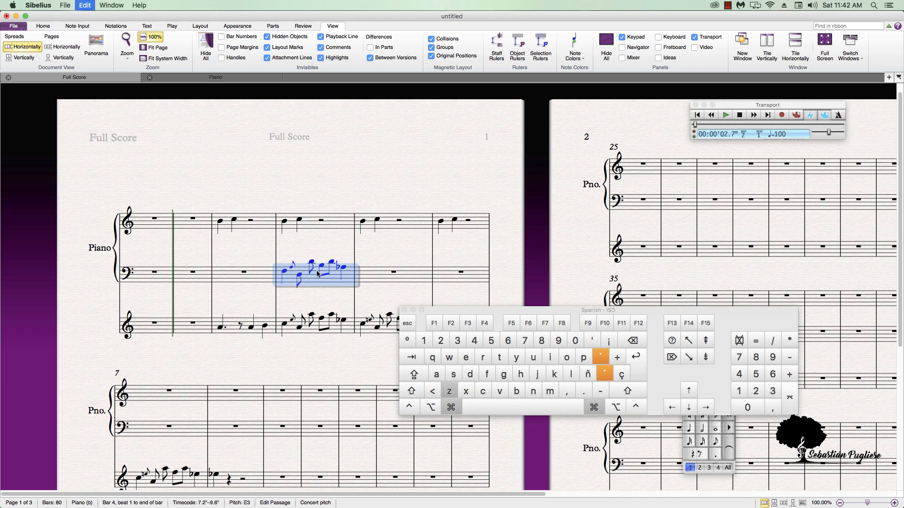
key("super+z")
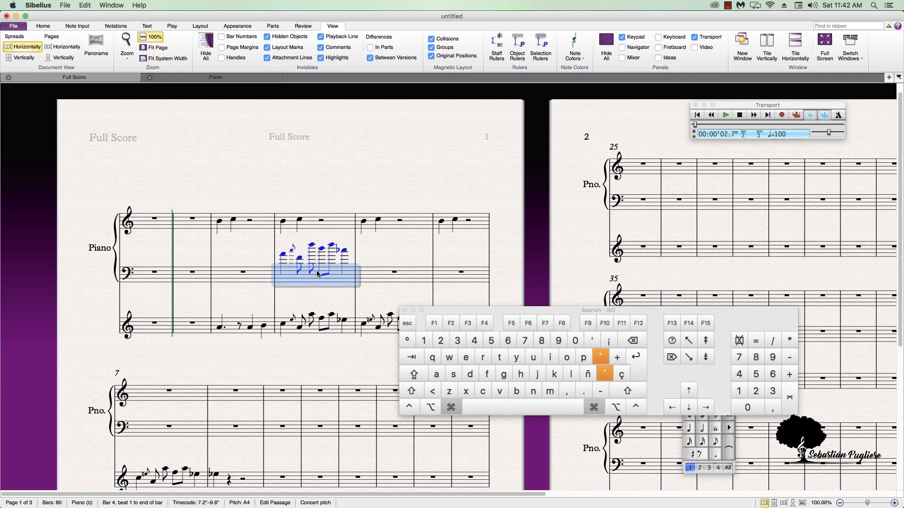
key("super+z")
Transpose the bar 4 passage in the bass staff down two octaves, also trying it in the higher octaves
key("super+Down")
key("super+Down")
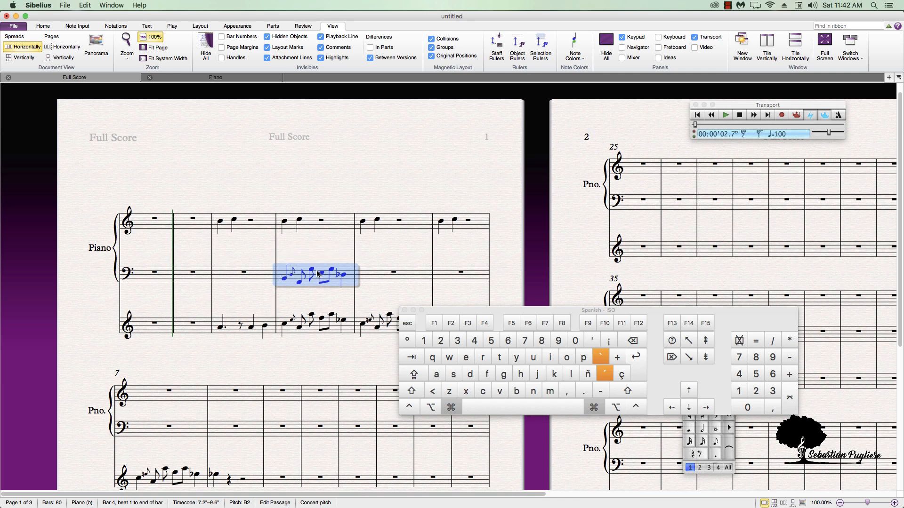
key("super+Up")
key("super+Up")
key("super+Down")
key("super+Down")
Raise the beat 2 note in bar 4 of the piano's upper staff by octave to C6 and clear the selection
left_click(299, 220)
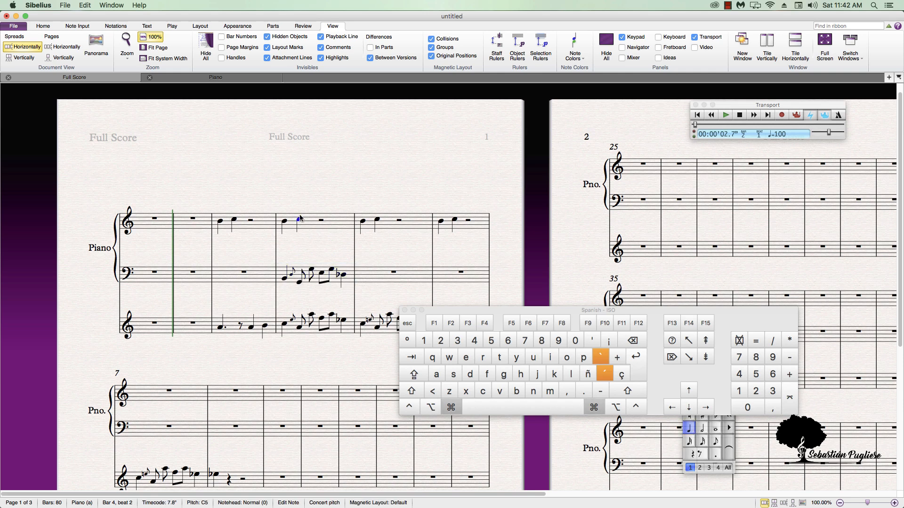
key("super+Up")
key("super+Down")
key("super+Down")
key("super+Up")
key("super+Up")
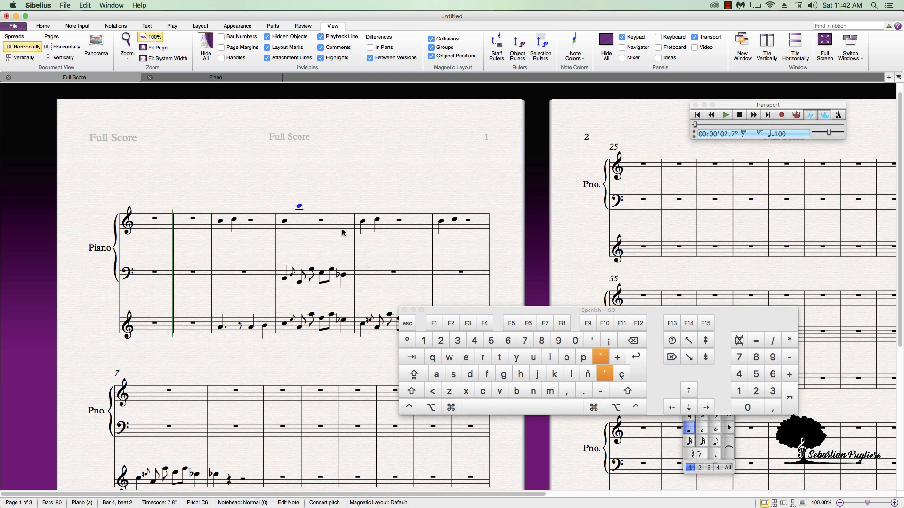
key("Escape")
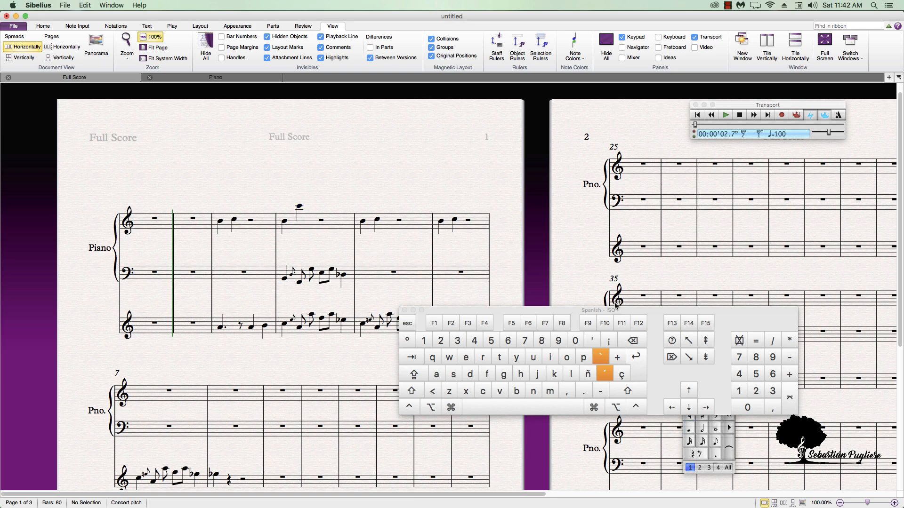
Insert an F major key signature at the start of the score and check the B in bar 3
left_click_drag(732, 311, 581, 382)
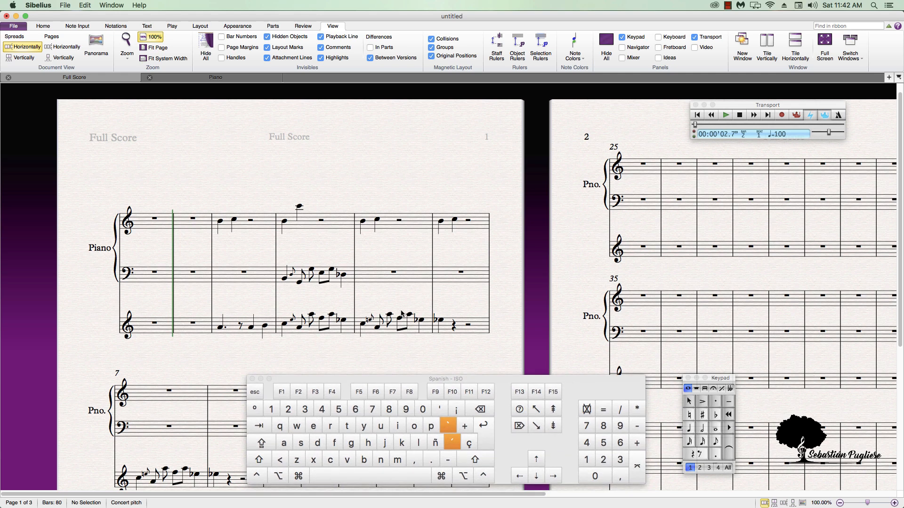
left_click(42, 26)
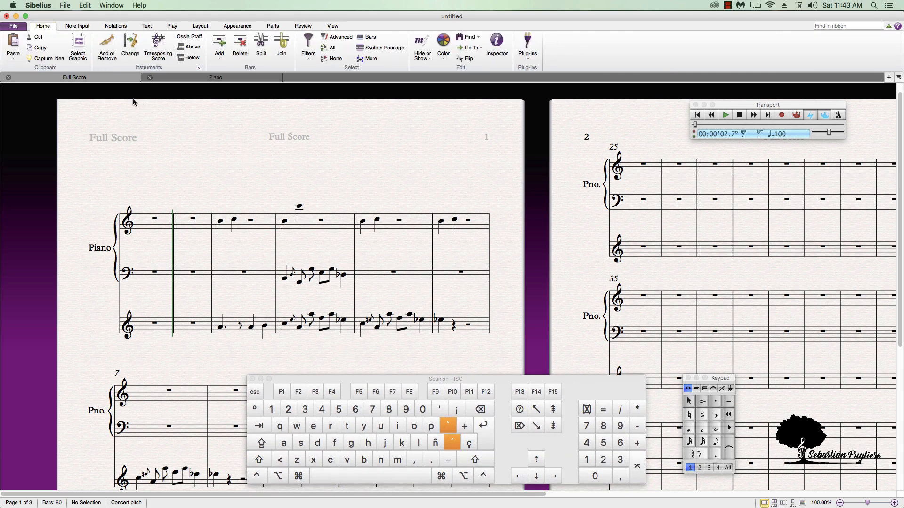
left_click_drag(154, 138, 156, 138)
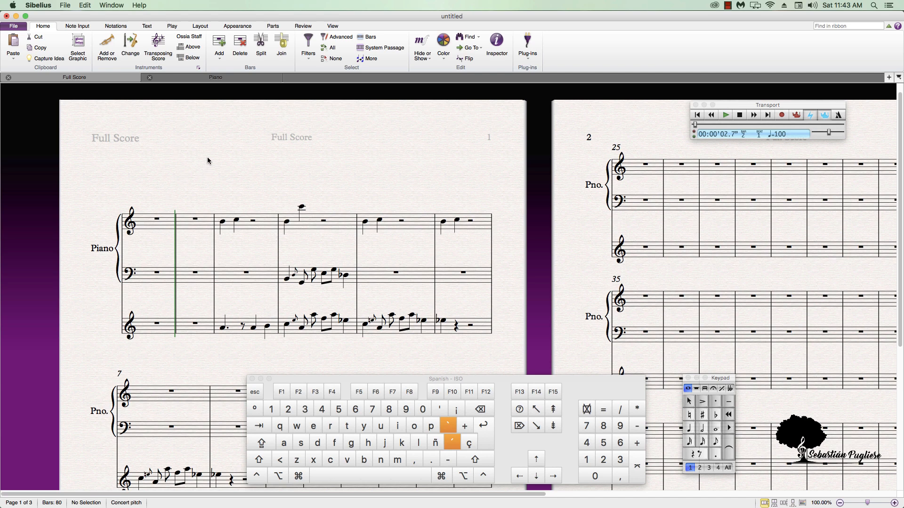
key("k")
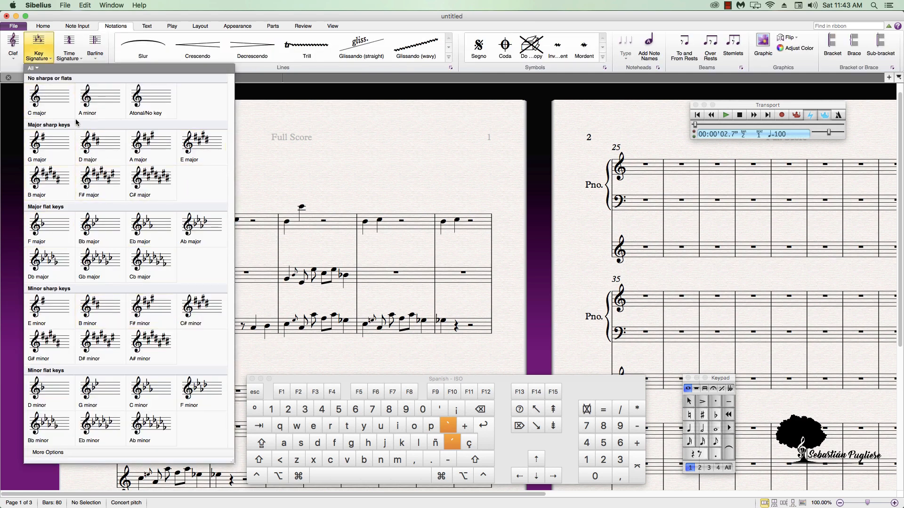
left_click(51, 234)
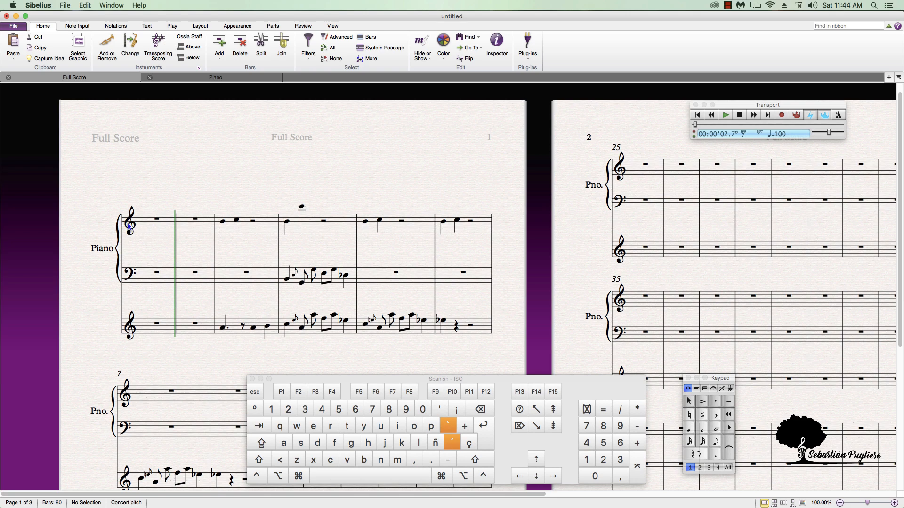
left_click(130, 226)
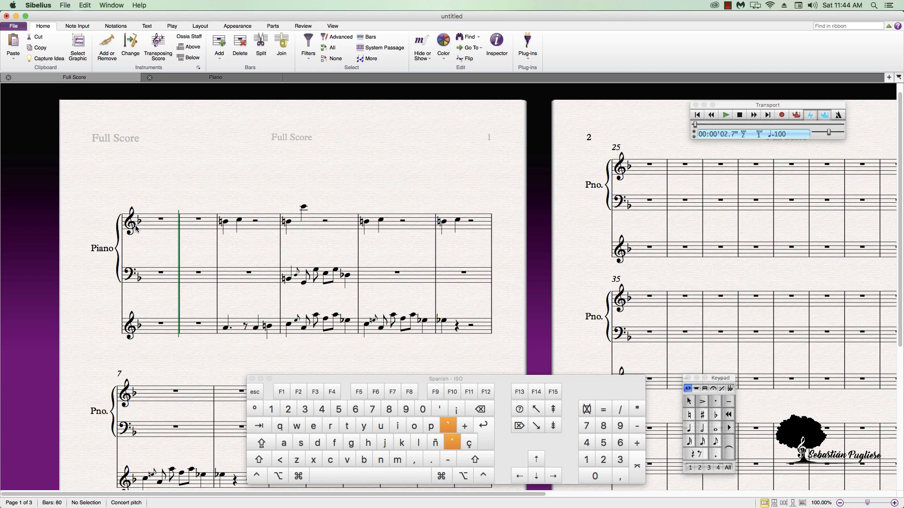
left_click(225, 222)
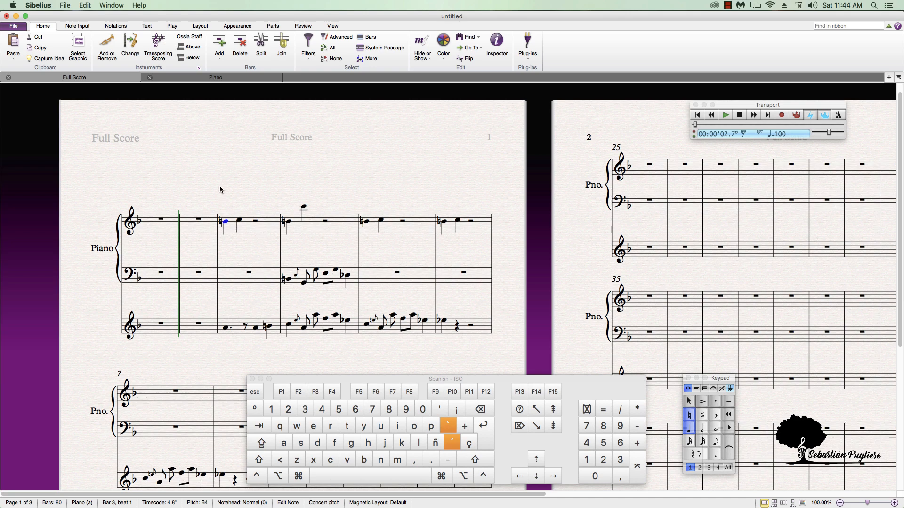
key("Escape")
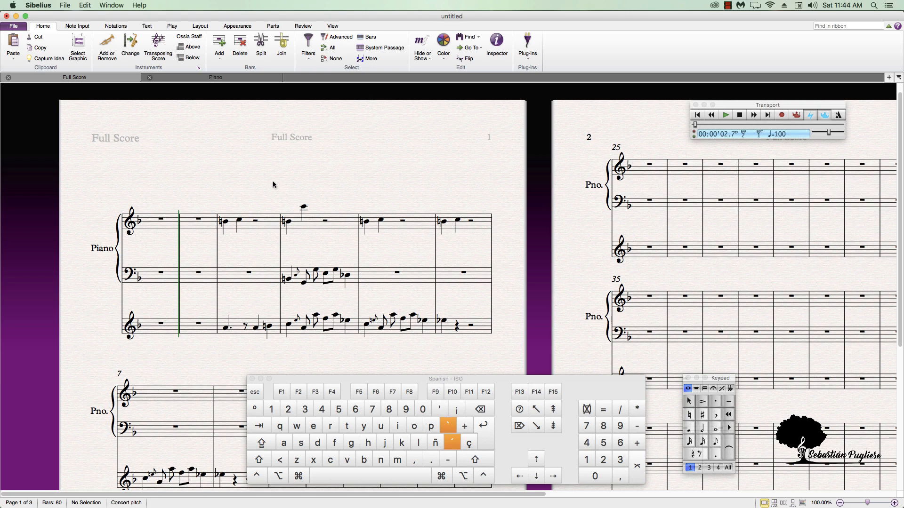
Insert a 3/4 time signature at the start of bar 5 and clear the selection
key("t")
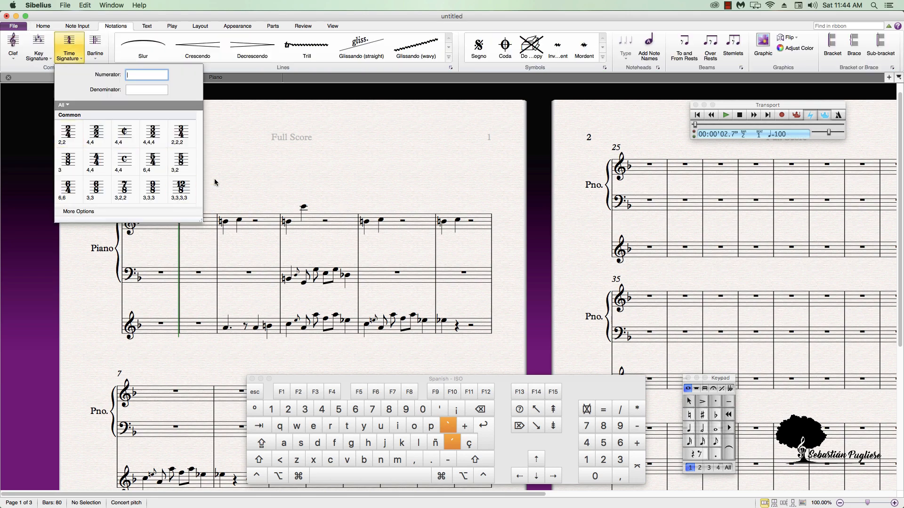
left_click(186, 138)
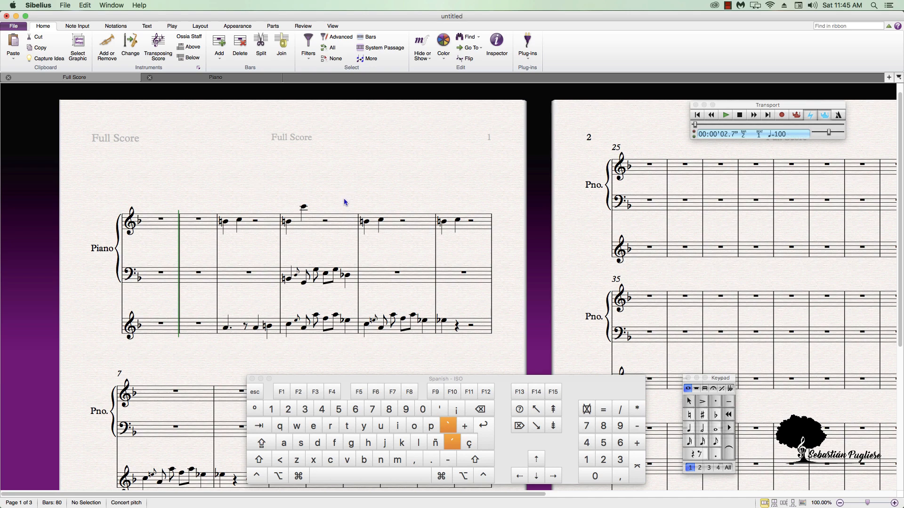
scroll(344, 199, "down", 5)
scroll(336, 212, "up", 4)
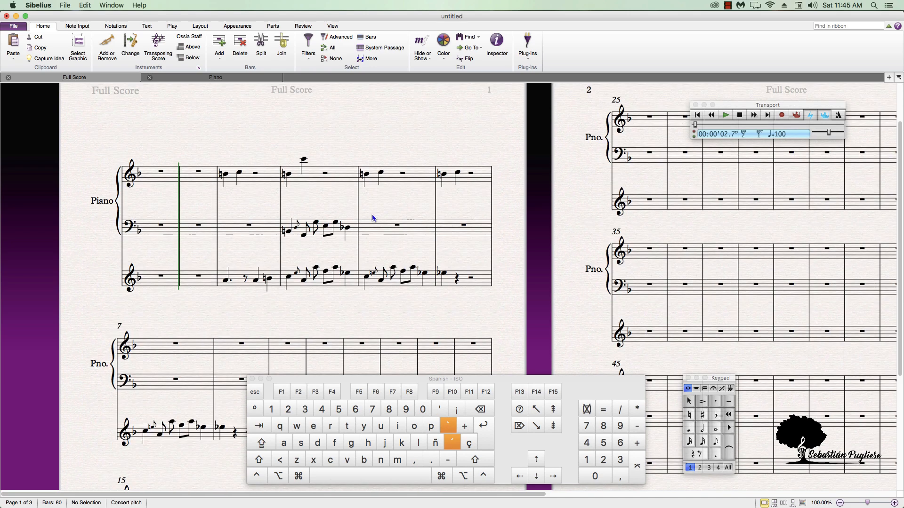
left_click(360, 182)
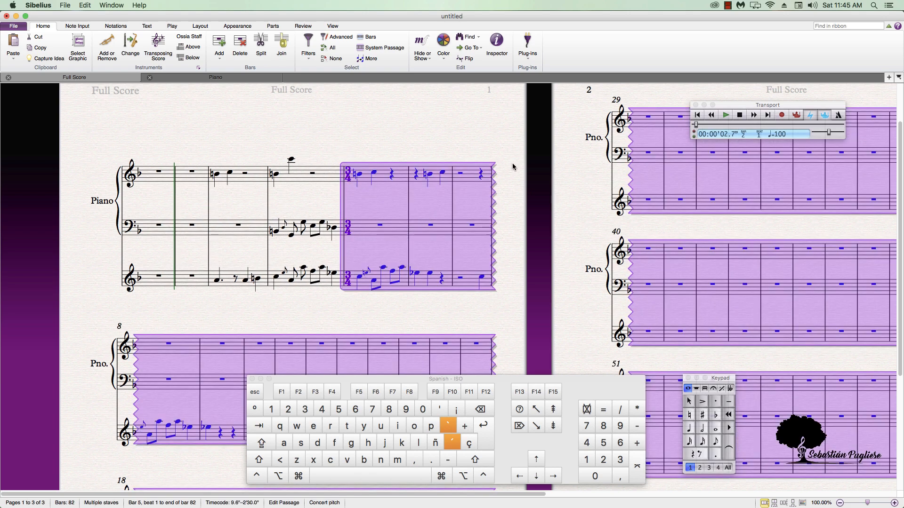
left_click(328, 317)
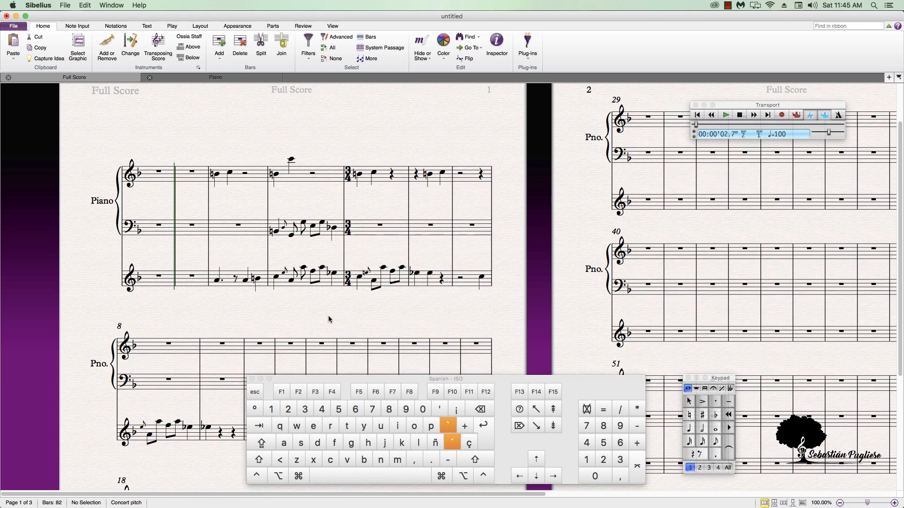
Insert an alto clef at the end of bar 5 in the lowest staff, check the following systems, and clear the selection
left_click_drag(392, 380, 369, 393)
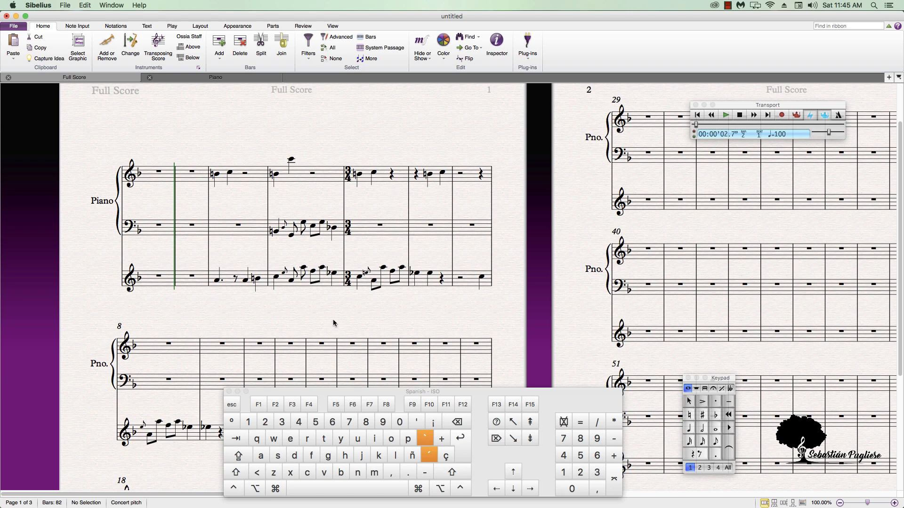
left_click_drag(320, 321, 297, 334)
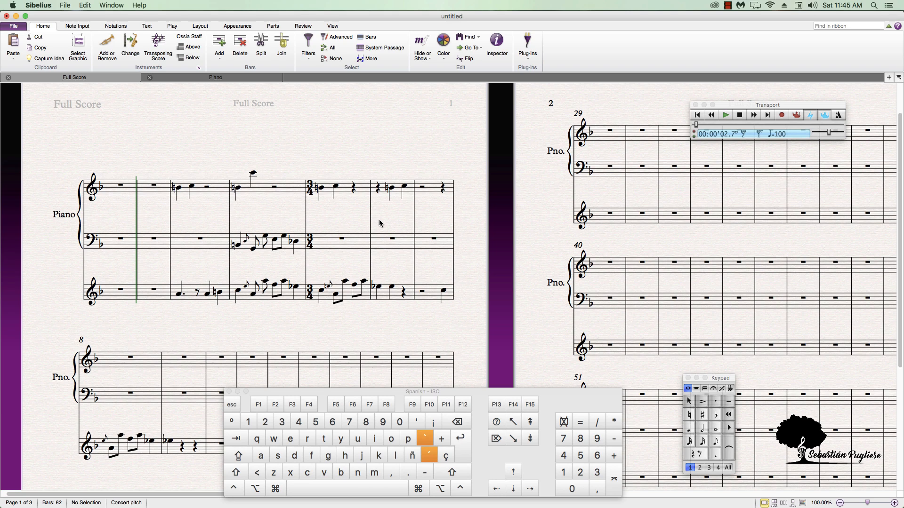
left_click_drag(261, 151, 263, 155)
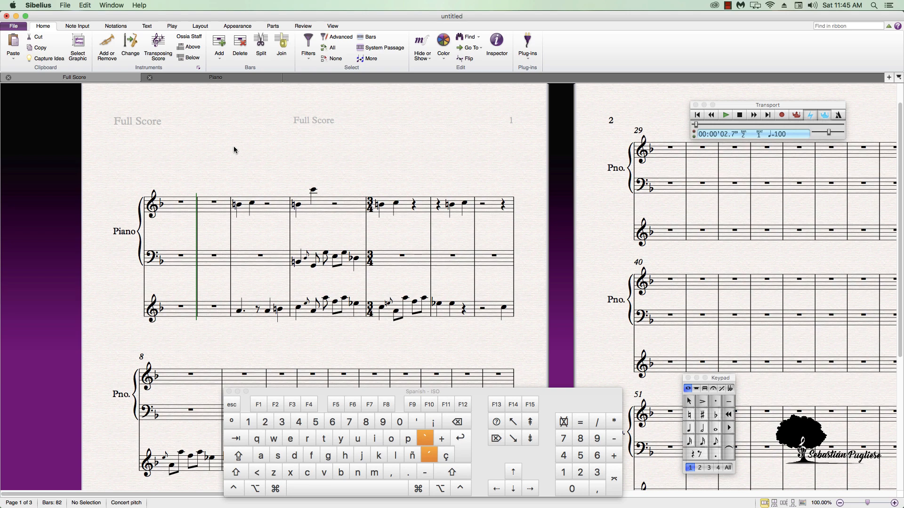
key("q")
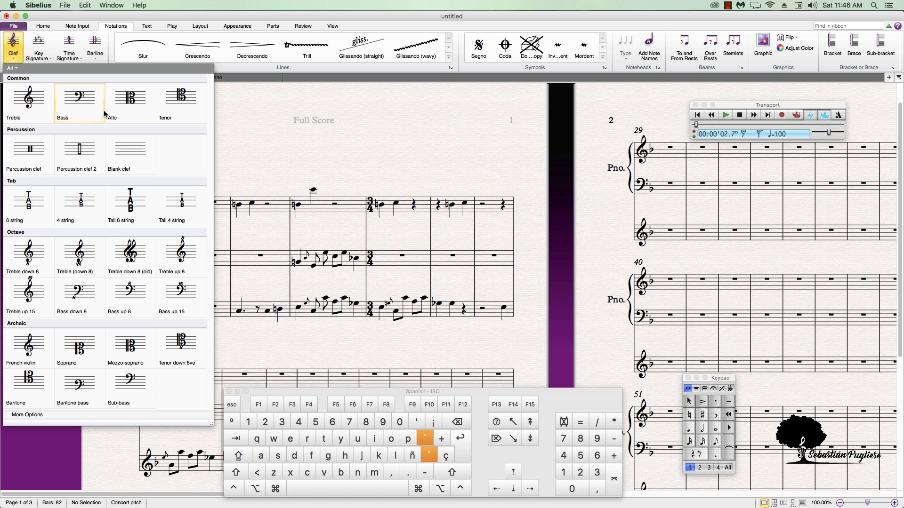
left_click(132, 104)
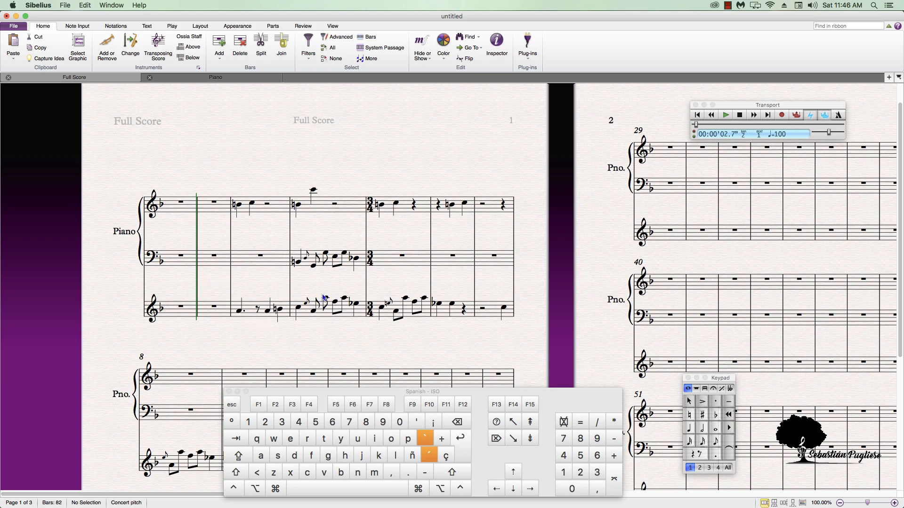
scroll(328, 295, "down", 2)
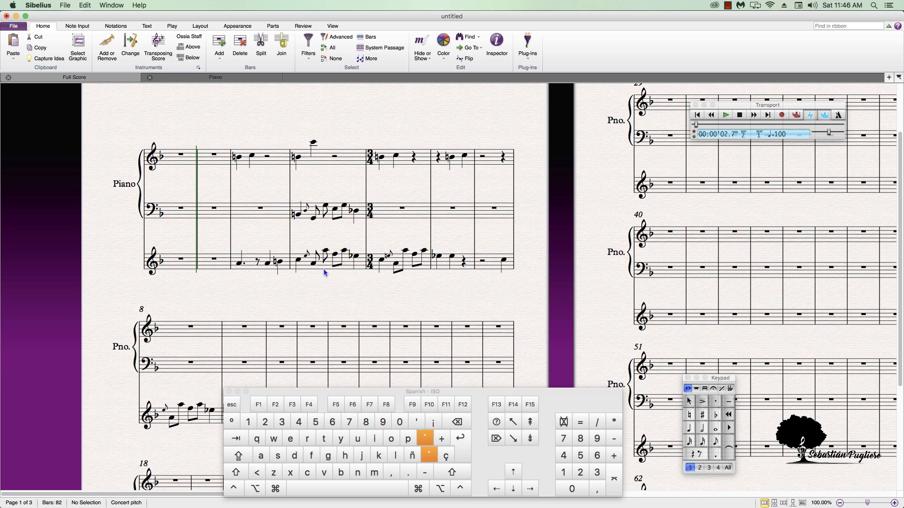
left_click(433, 266)
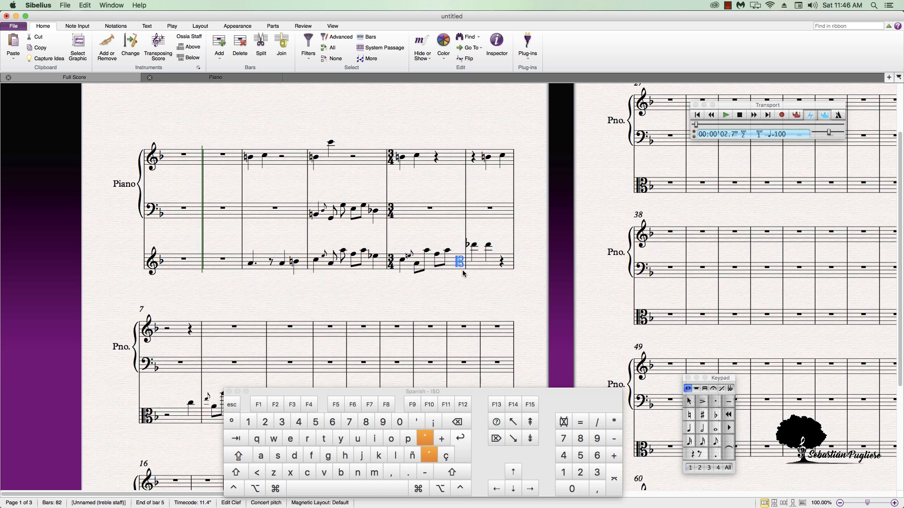
scroll(478, 244, "down", 4)
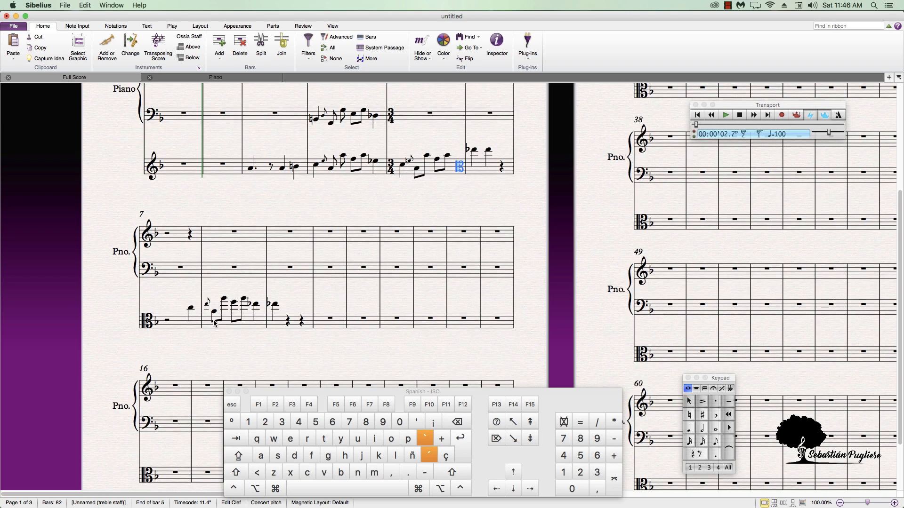
scroll(368, 317, "down", 3)
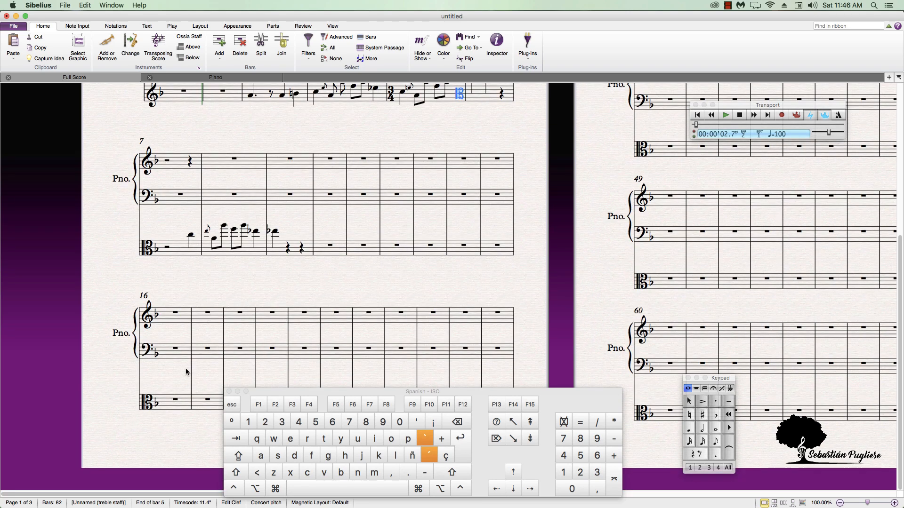
scroll(186, 369, "up", 6)
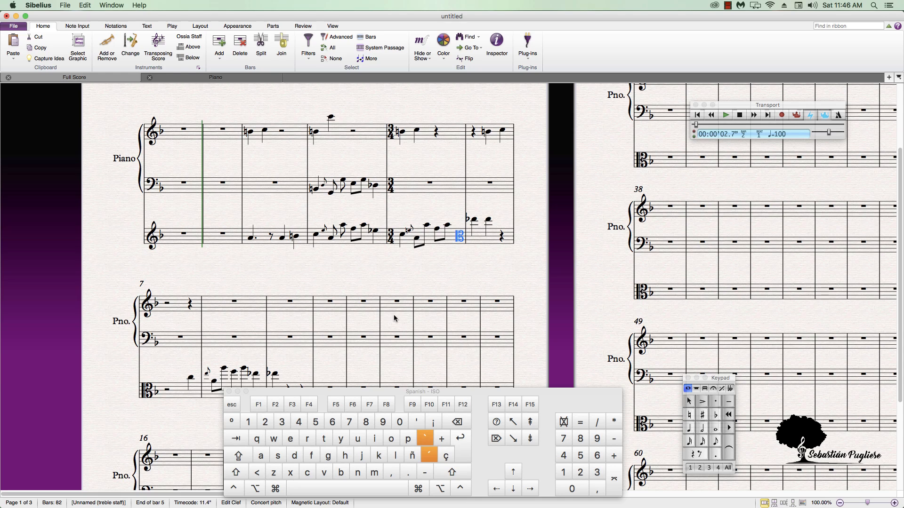
scroll(398, 316, "up", 4)
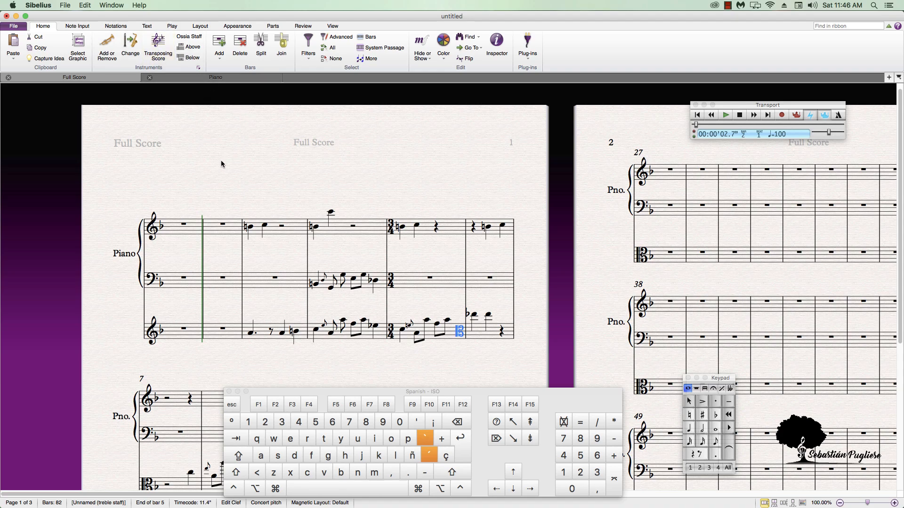
key("Escape")
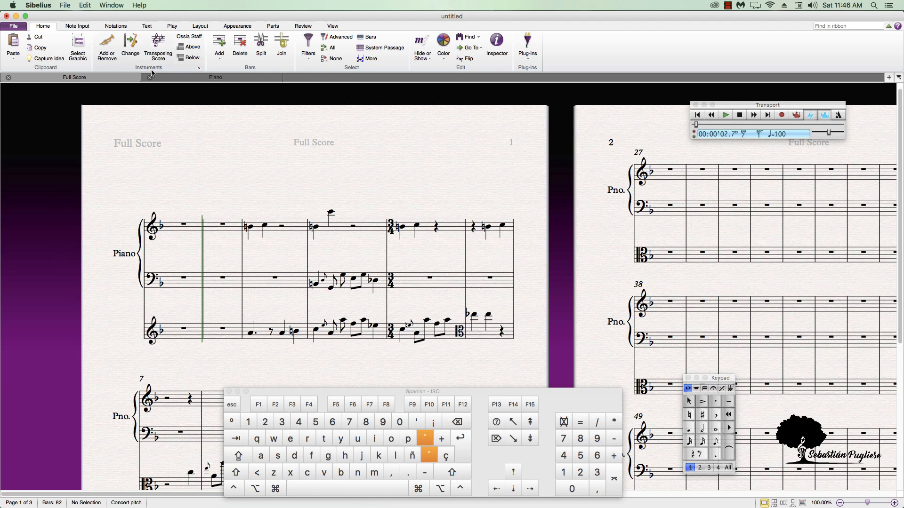
Add a slur over the first two notes of bar 4 in the piano's upper staff and clear the selection
left_click(116, 26)
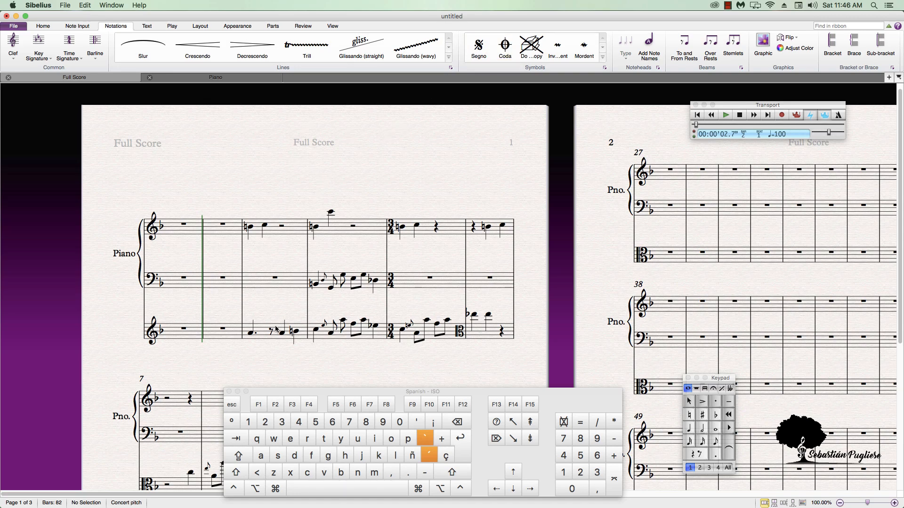
left_click(315, 230)
left_click(331, 212)
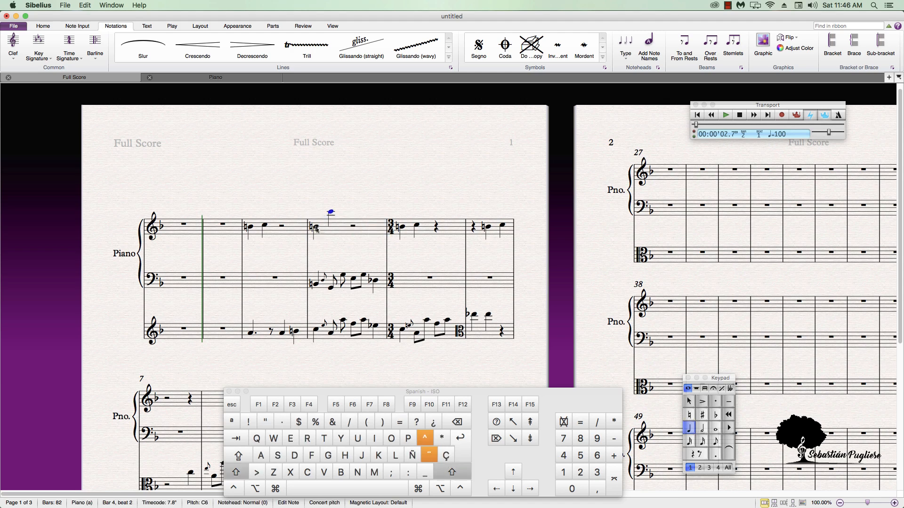
left_click(315, 230, "shift")
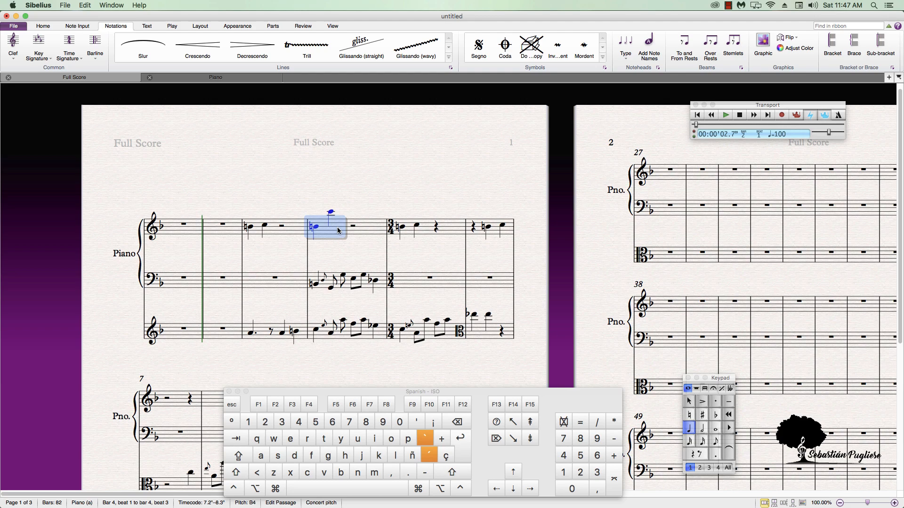
key("s")
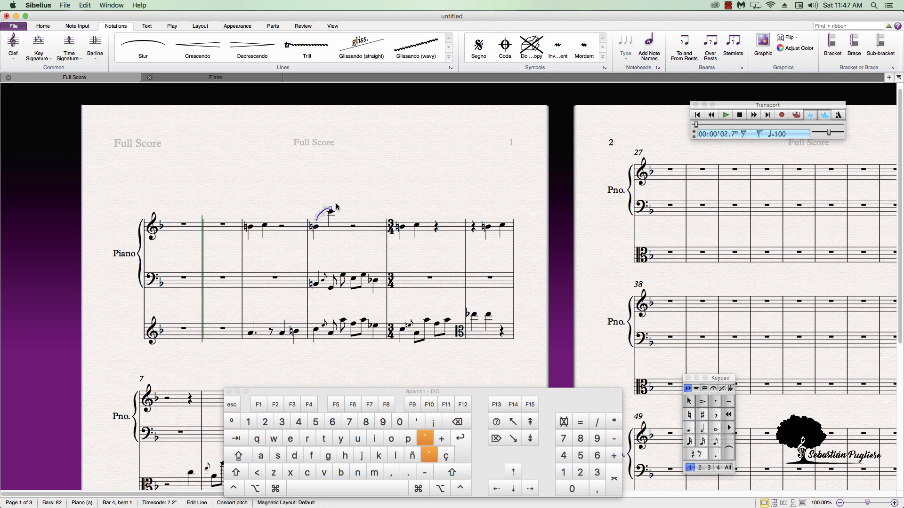
left_click(362, 196)
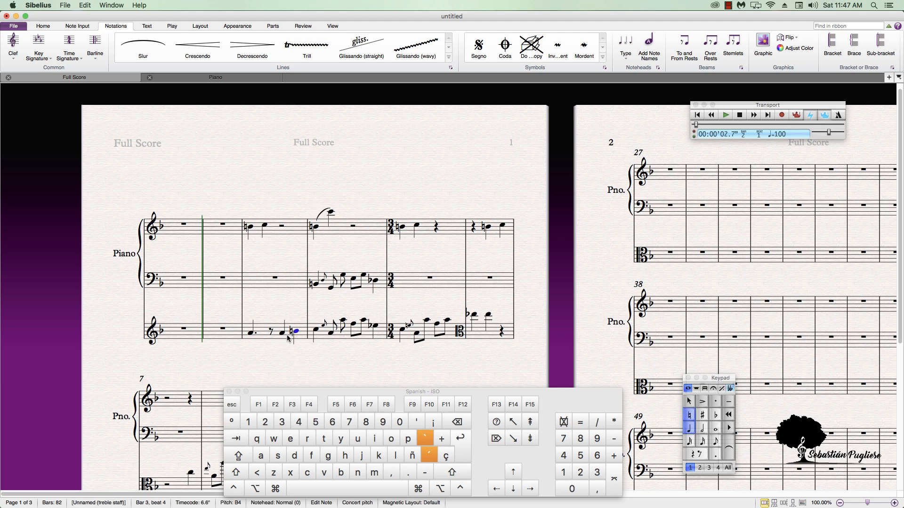
Replace the eighth rest in bar 3 of the lowest staff with A4 and tie it to the next A, trying a slur first
left_click(272, 333)
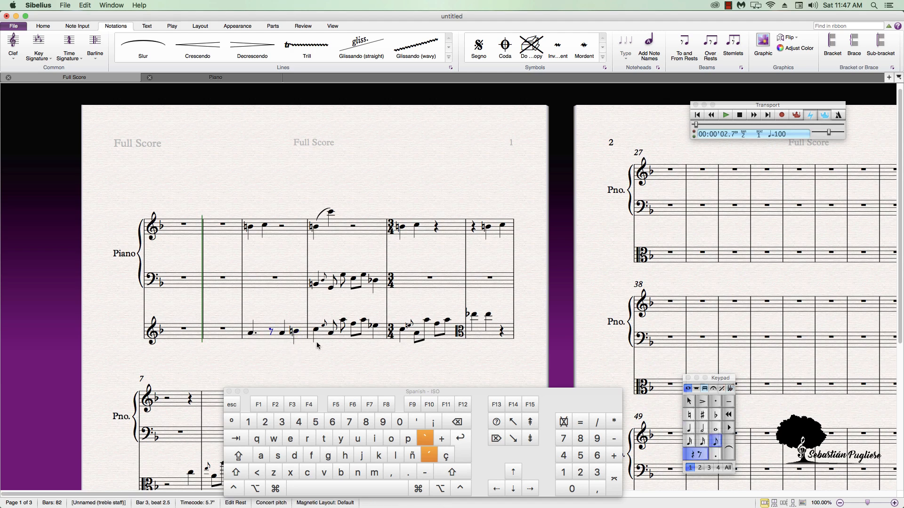
key("a")
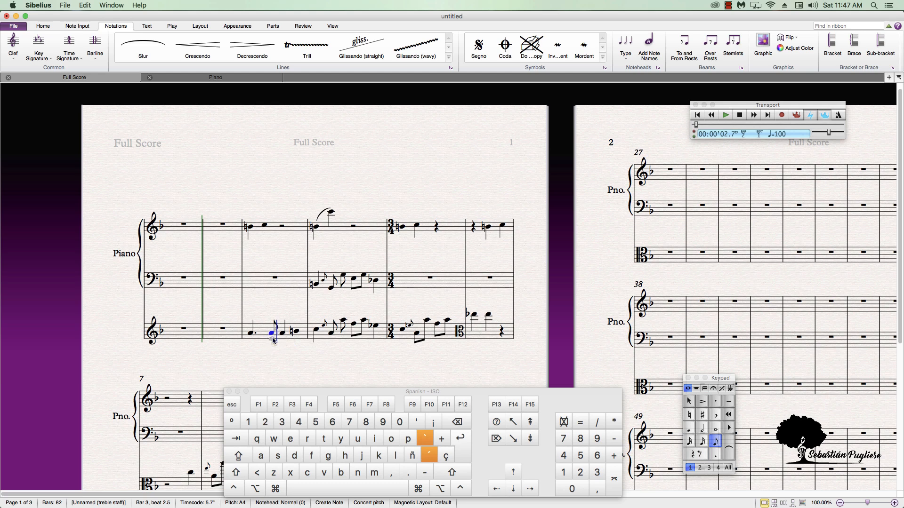
key("Escape")
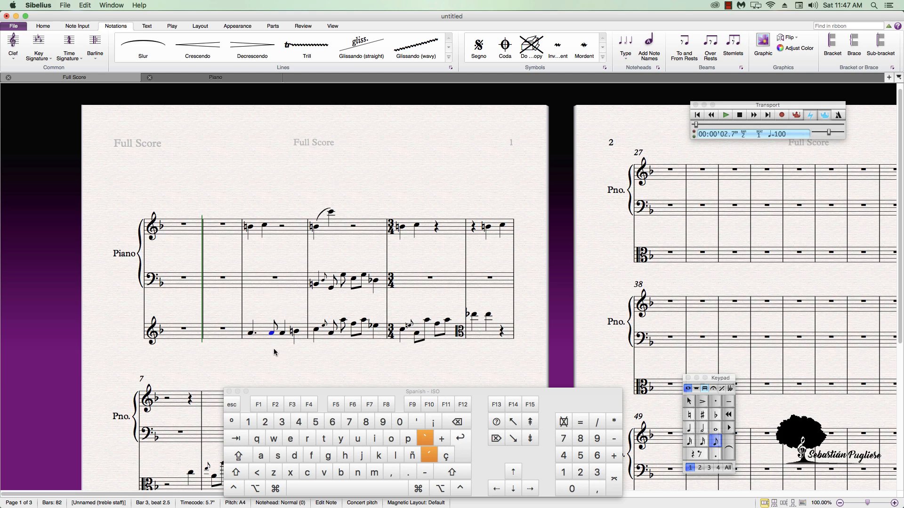
key("s")
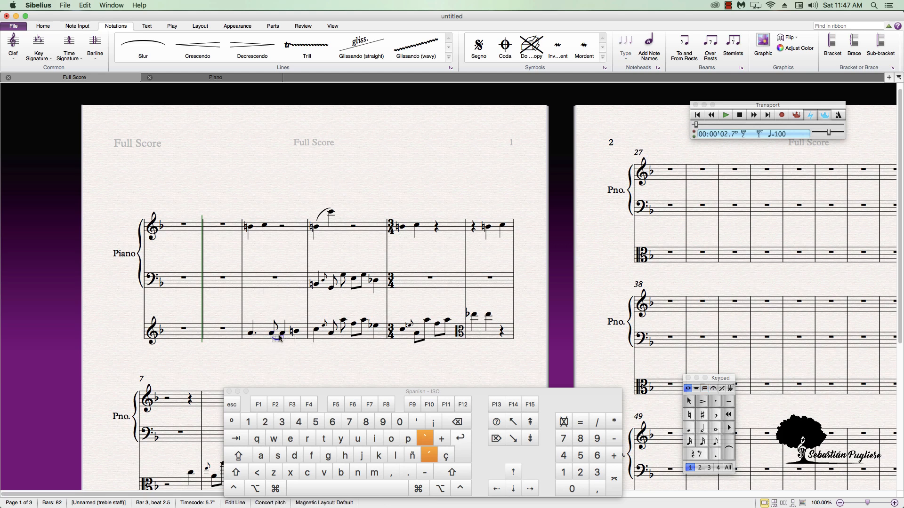
key("super+z")
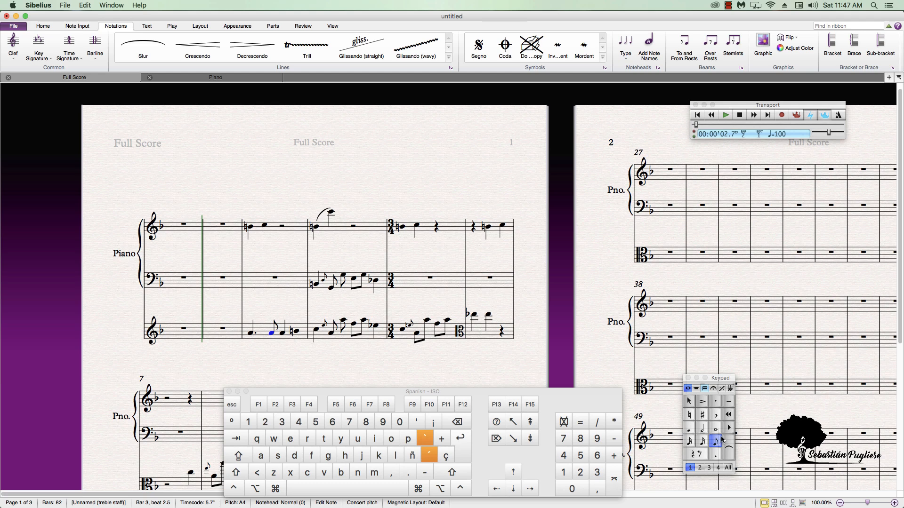
key("KP_Enter")
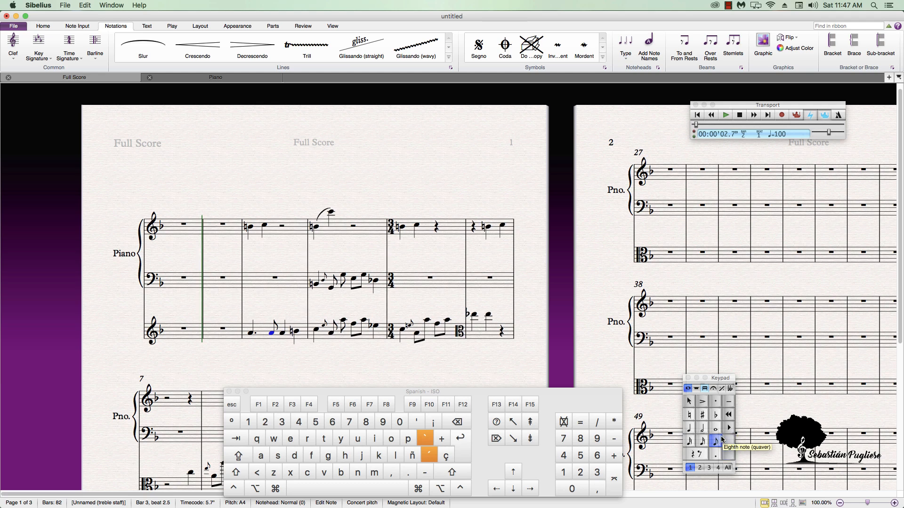
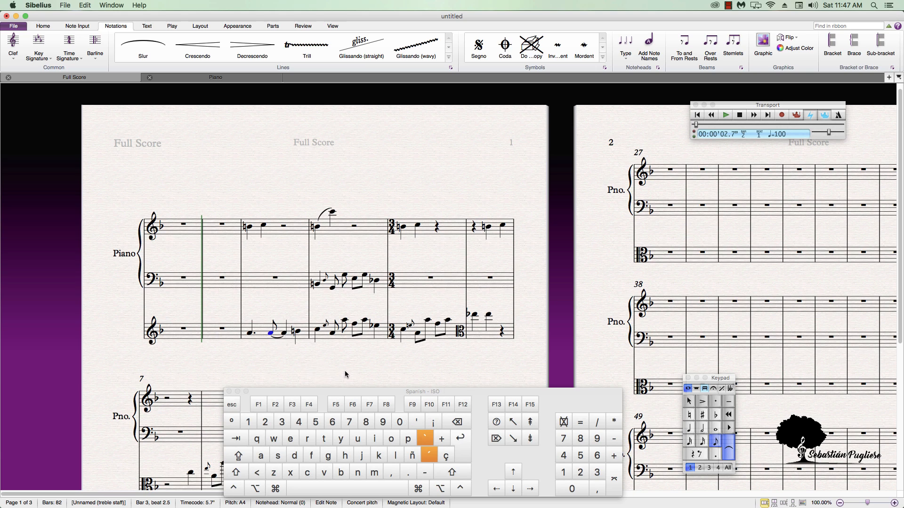
Change the first note of bar 3 in the piano's upper staff to a whole note
left_click(252, 228)
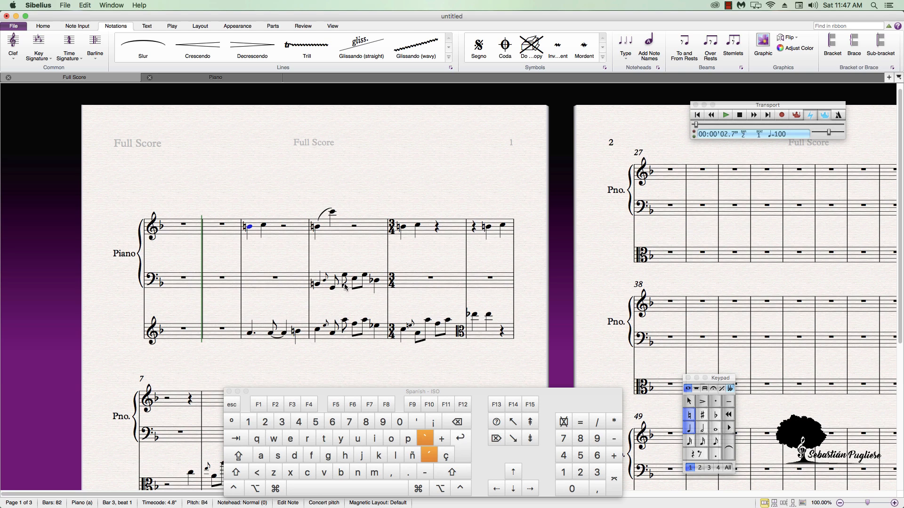
scroll(426, 319, "down", 4)
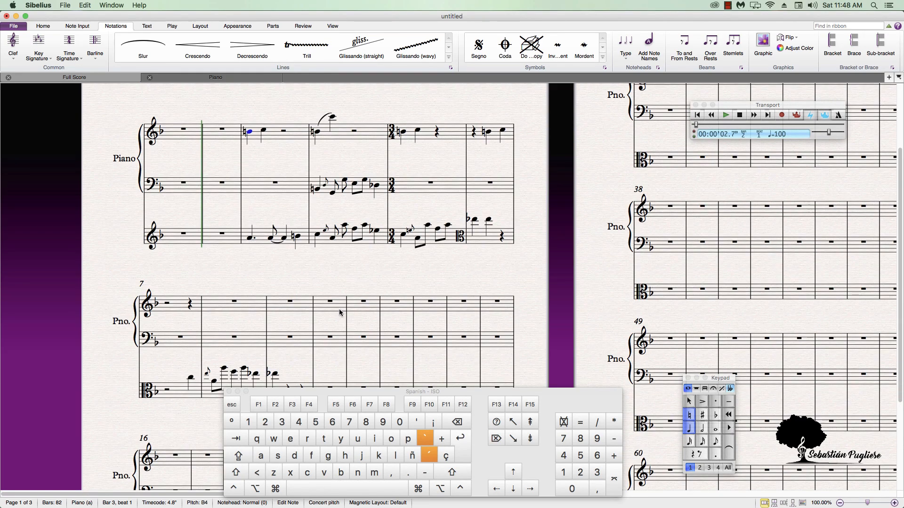
scroll(341, 312, "up", 2)
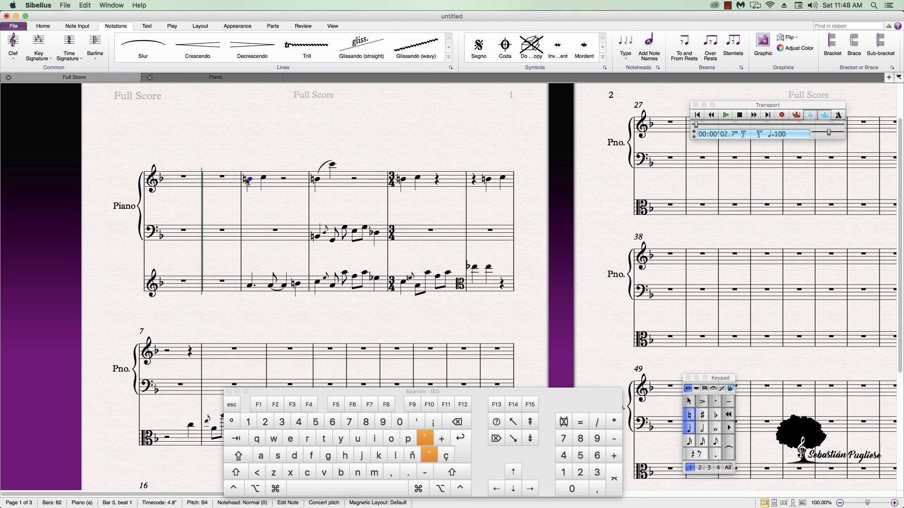
key("KP_7")
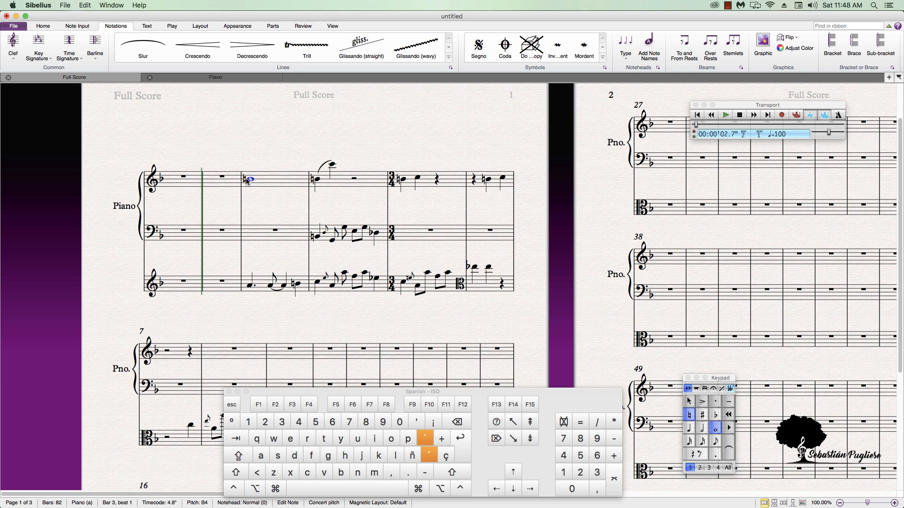
Add a trill line above the whole note in bar 3, shorten it to stay within the bar, and clear the selection
left_click(307, 49)
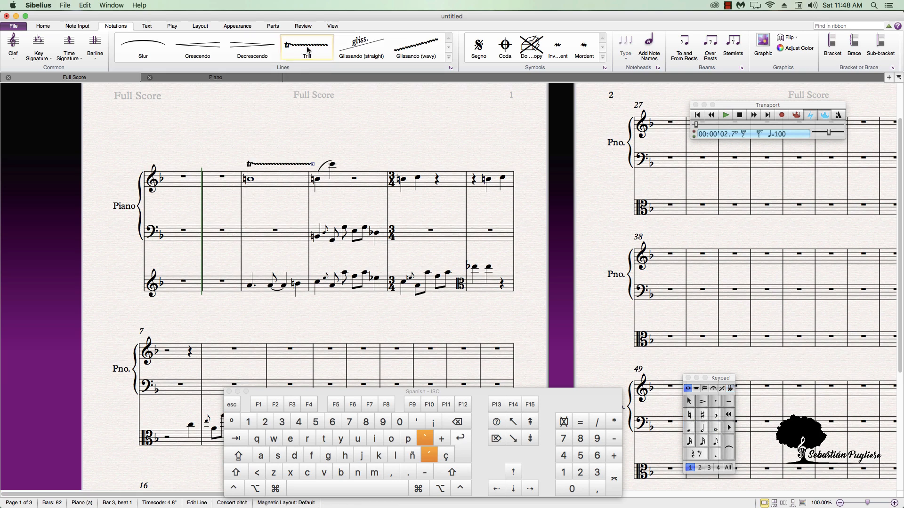
left_click_drag(314, 165, 284, 168)
left_click(329, 127)
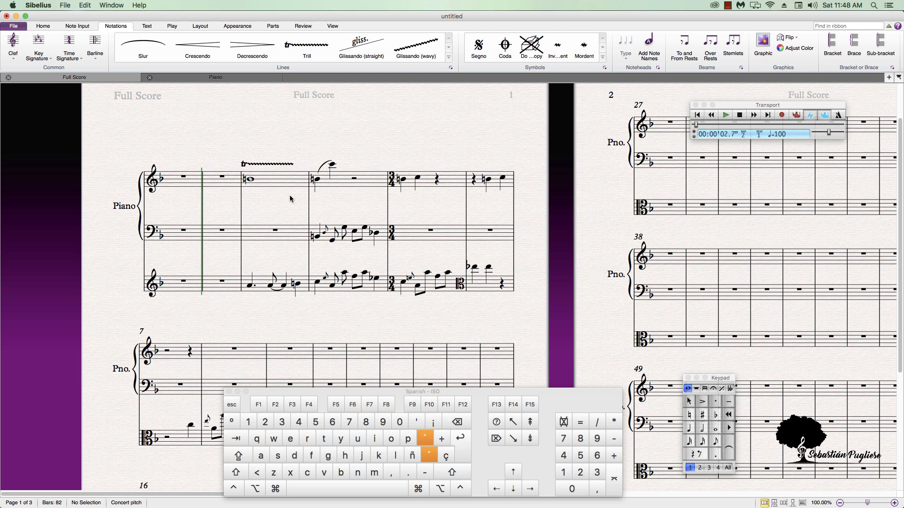
Add a decrescendo hairpin under bar 3 of the piano's upper staff, trying a crescendo first, and clear the selection
left_click(269, 180)
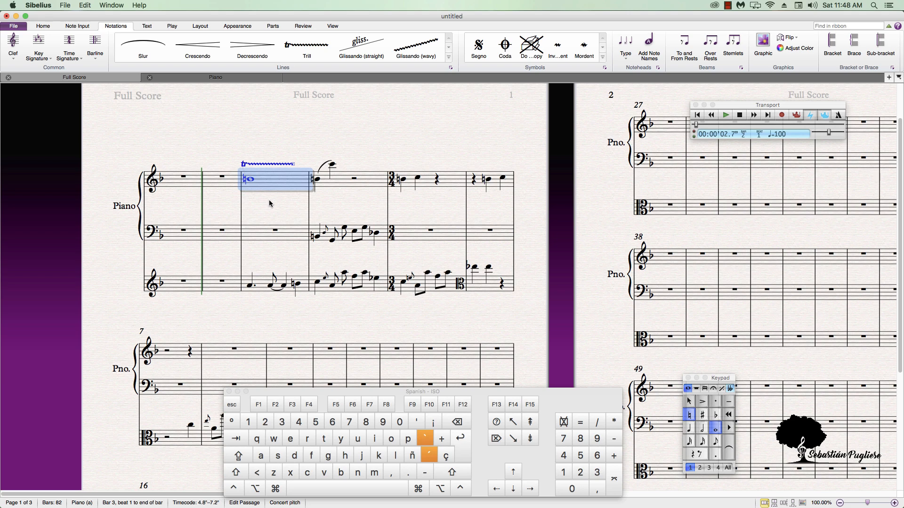
key("h")
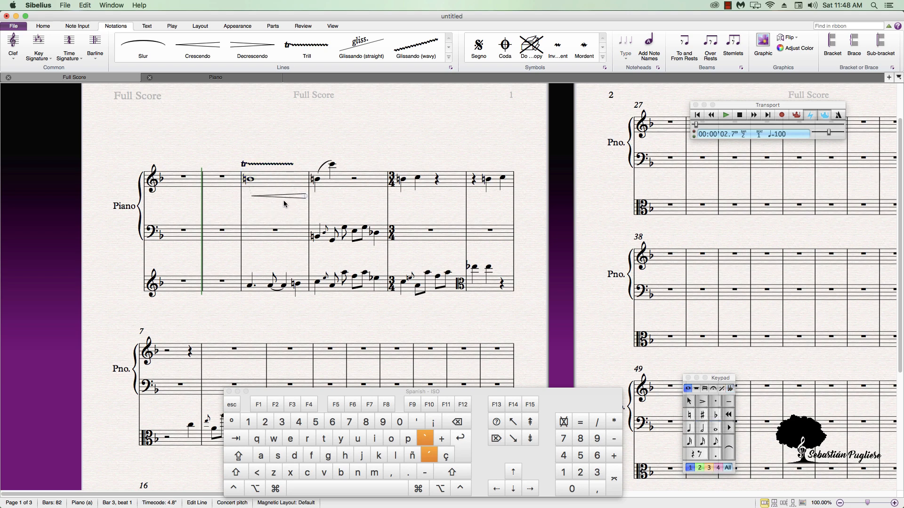
key("super+z")
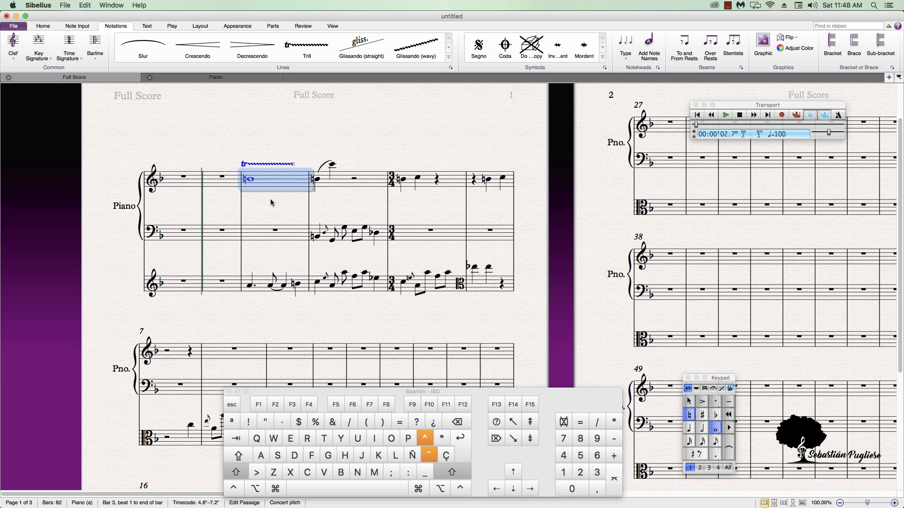
key("shift+h")
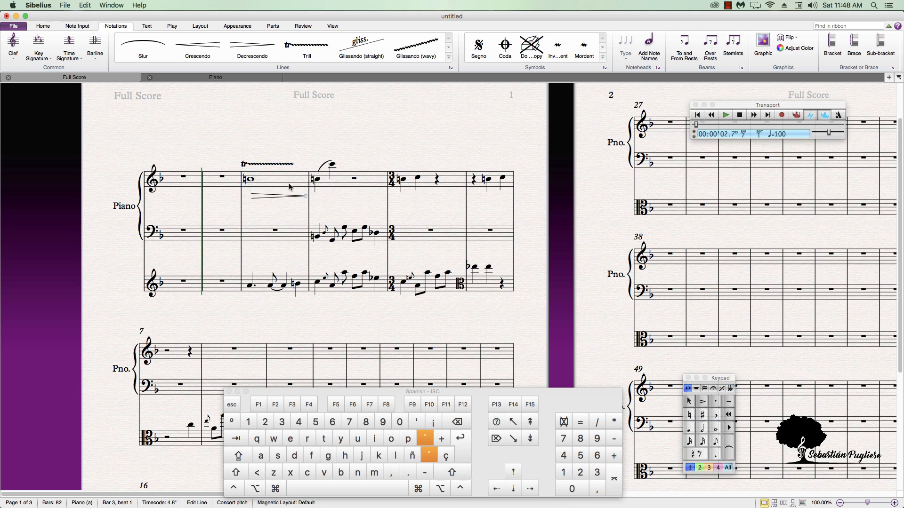
left_click(276, 144)
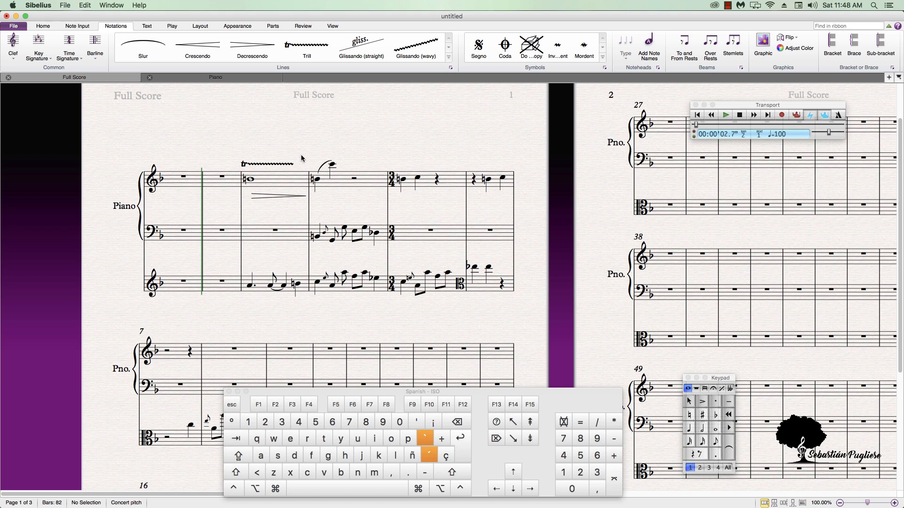
Add a forte (f) dynamic under the first note of bar 4 in the piano's upper staff, trying the text "con bravura" first
key("super+e")
left_click(314, 199)
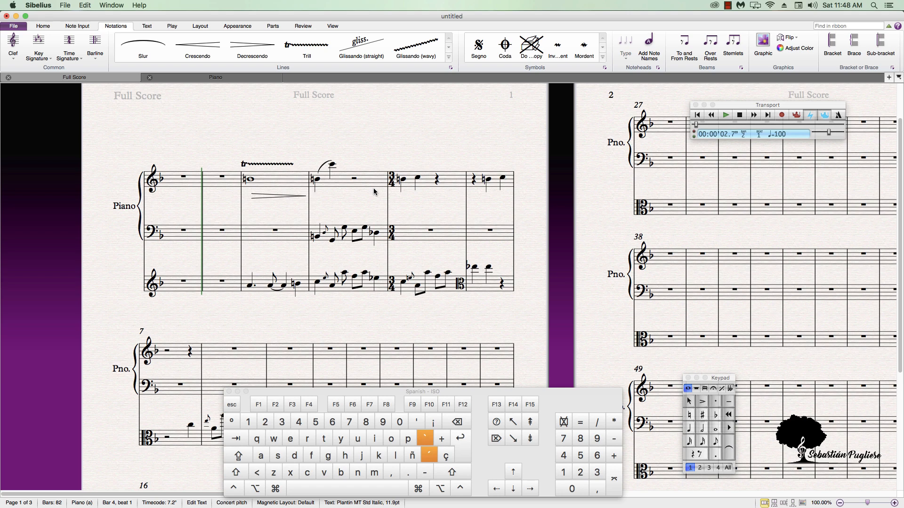
type("con bravura")
key("super+a")
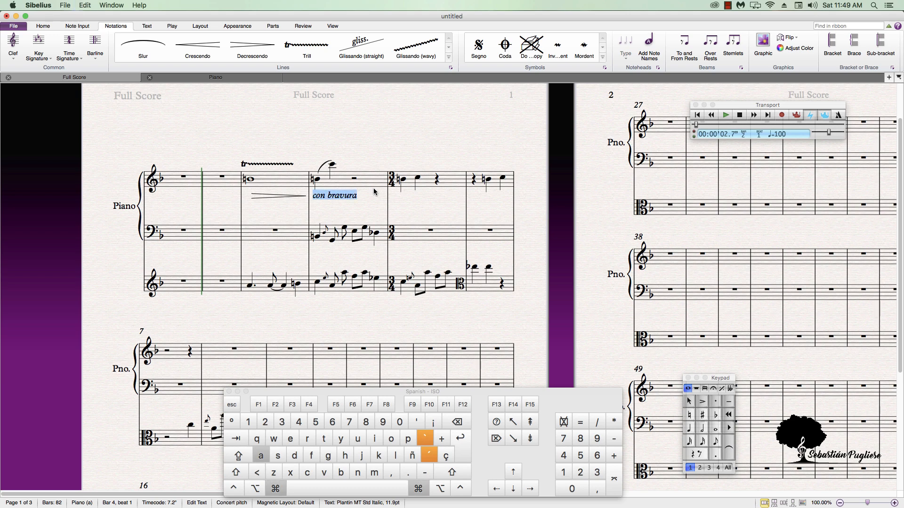
key("BackSpace")
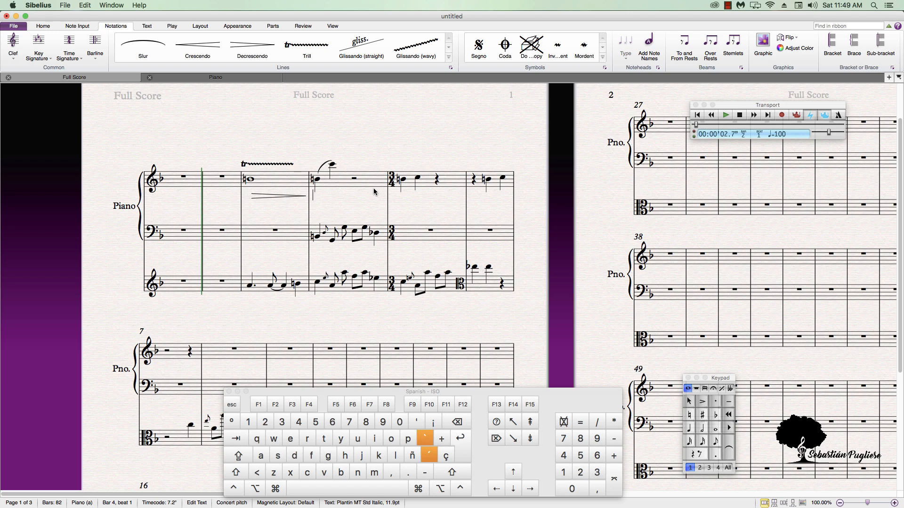
type("f")
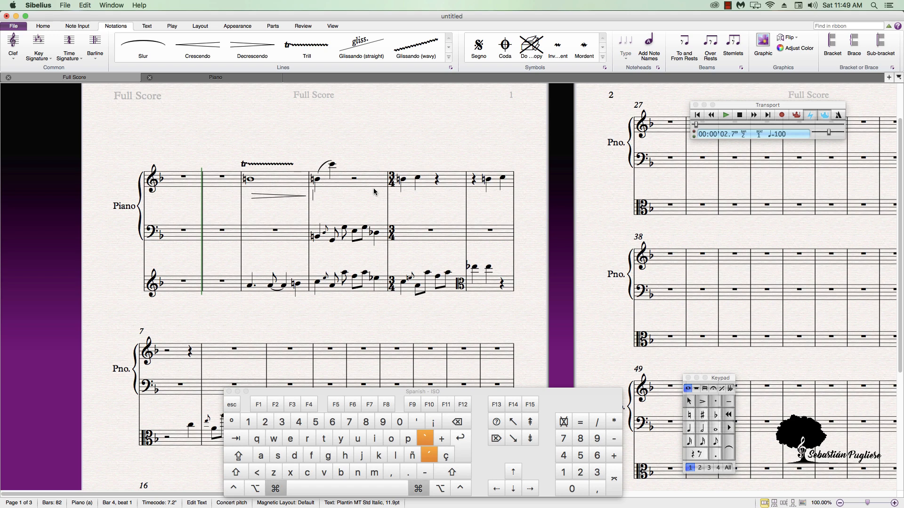
key("super+f")
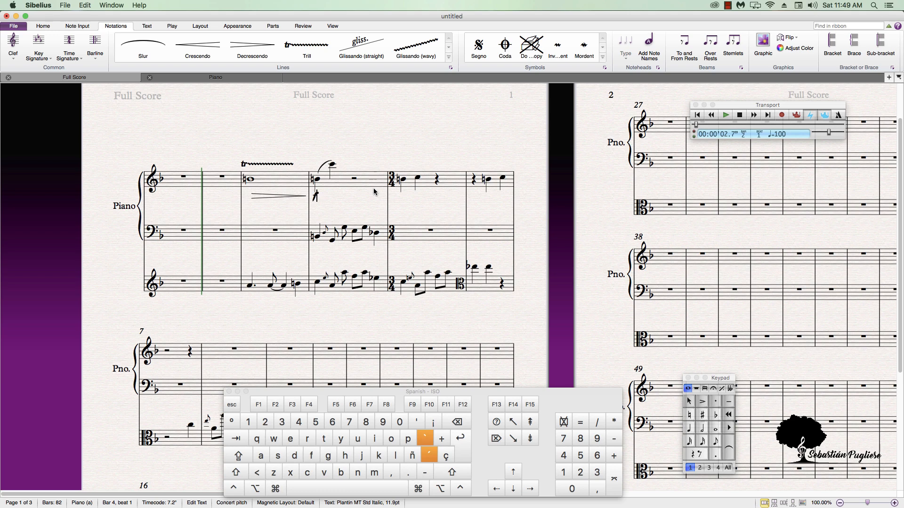
left_click(386, 218)
Try an mf dynamic under the second note of bar 4 in the piano's upper staff and erase it
left_click(333, 165)
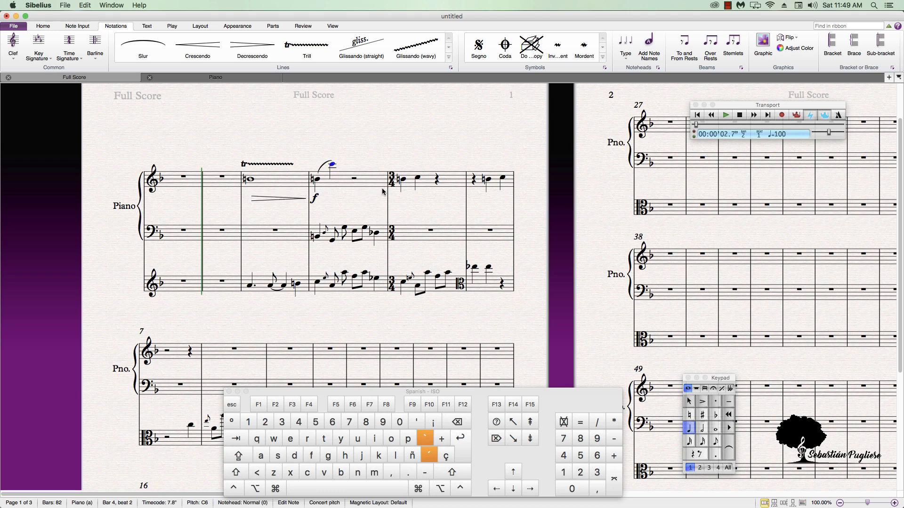
key("super+e")
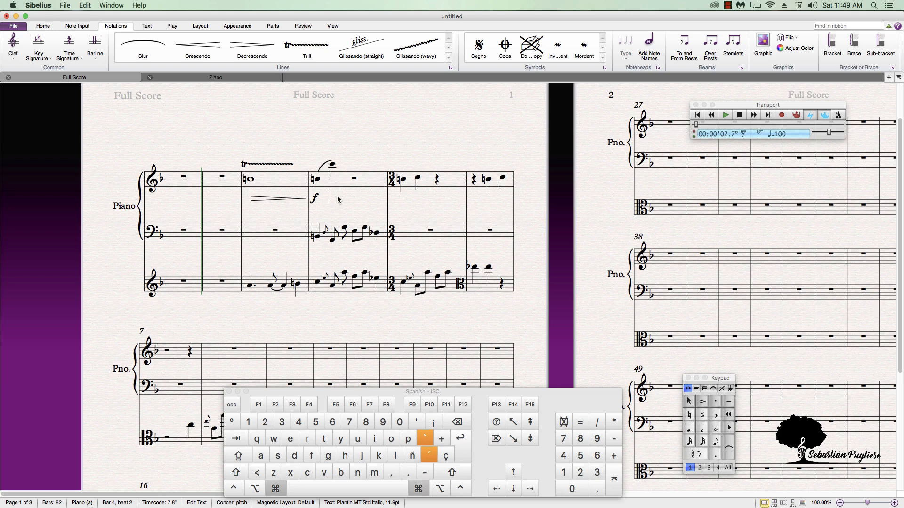
key("super+m")
key("super+f")
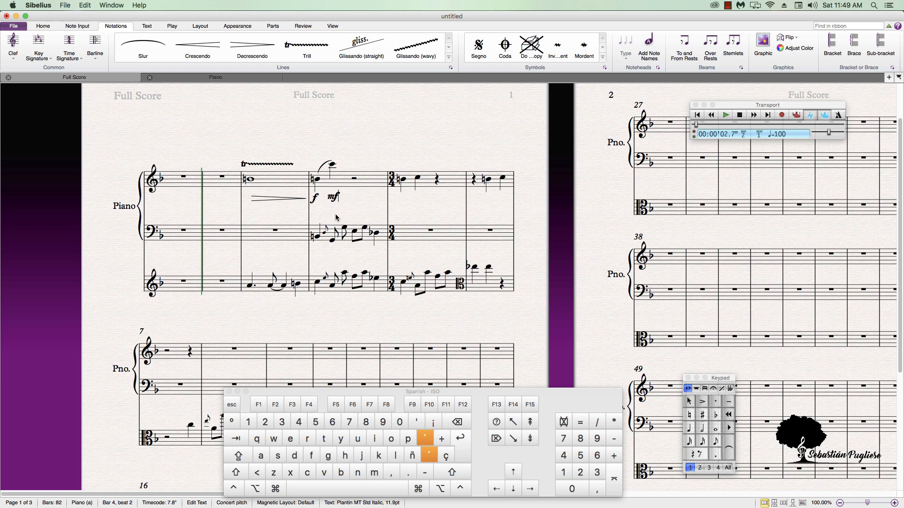
key("BackSpace")
key("BackSpace")
type("mf")
key("BackSpace")
left_click(398, 132)
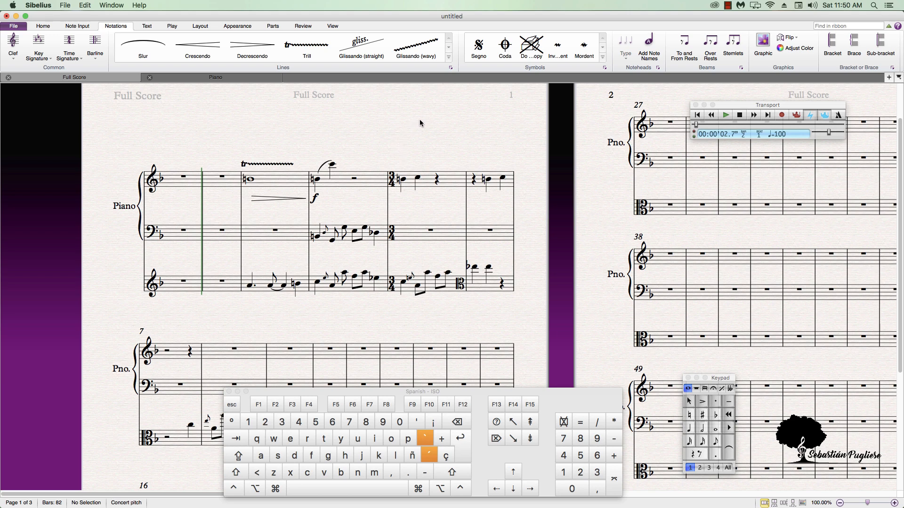
Browse the symbol gallery and add a Mordent ornament to the second note of bar 4 in the piano's upper staff
left_click(334, 165)
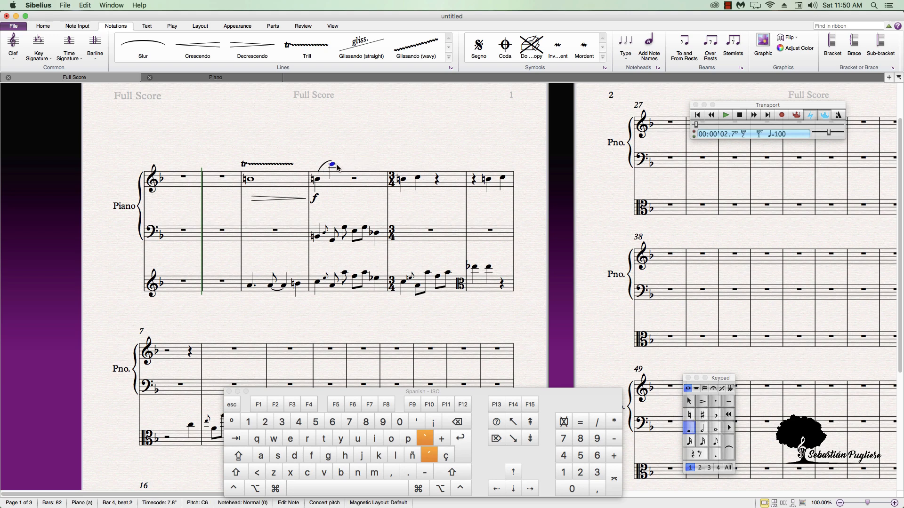
key("z")
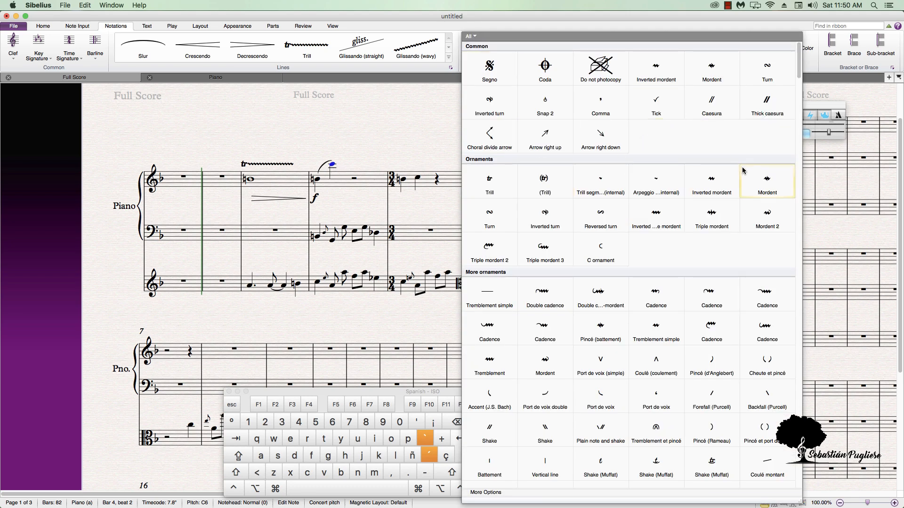
scroll(706, 175, "down", 3)
scroll(710, 194, "up", 3)
scroll(748, 207, "down", 9)
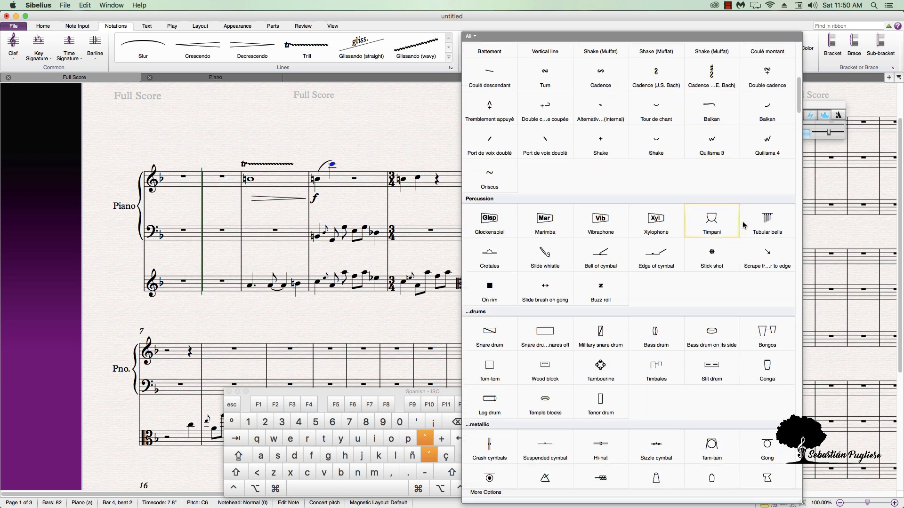
scroll(743, 225, "down", 9)
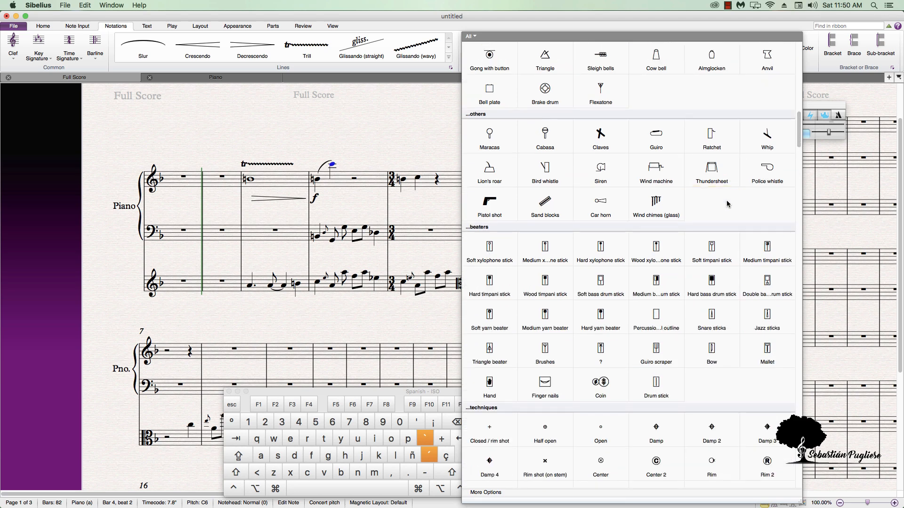
scroll(727, 203, "up", 9)
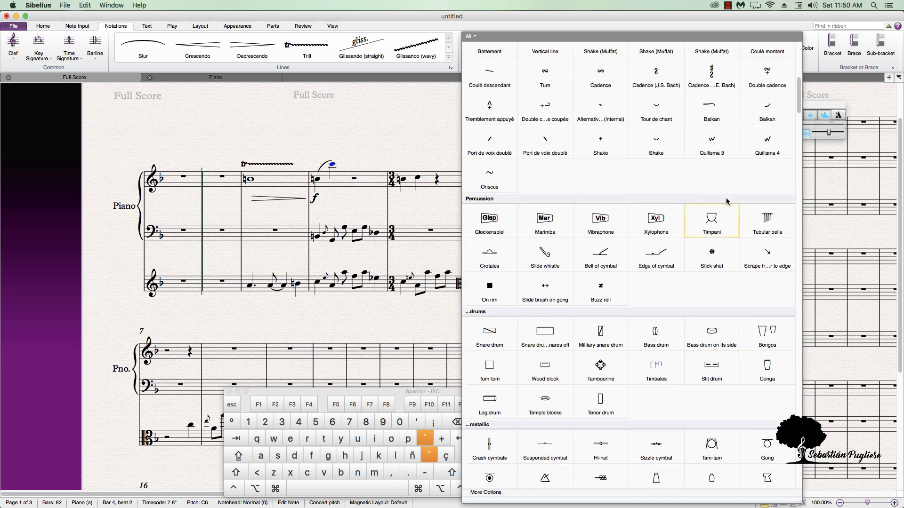
scroll(727, 201, "up", 9)
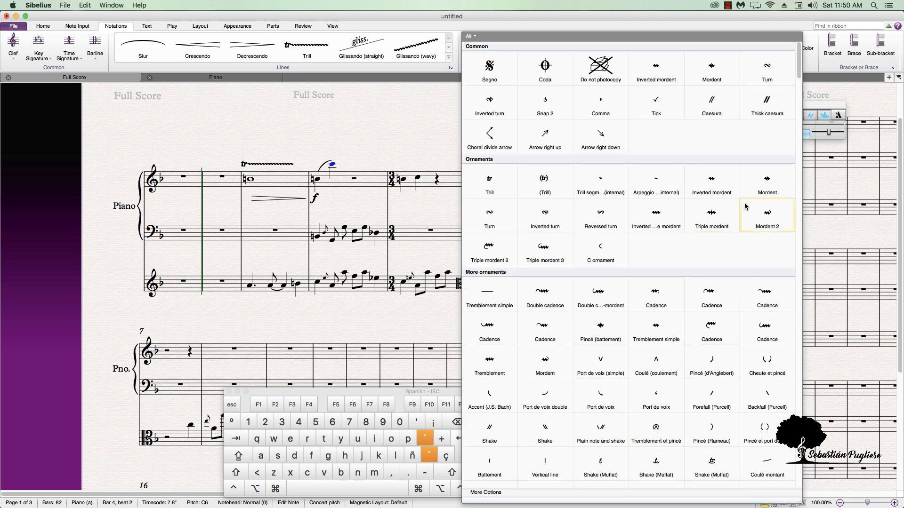
left_click(768, 187)
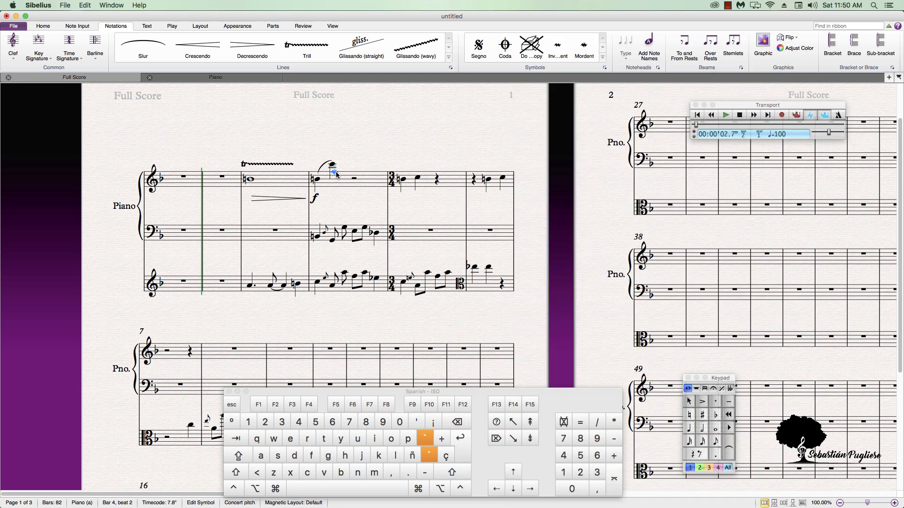
Move the mordent above its note in bar 4, fine-tune its position, and clear the selection
left_click_drag(336, 174, 336, 154)
key("Up")
key("Right")
key("Up")
key("Left")
key("Right")
key("Down")
key("Left")
key("Right")
left_click(435, 122)
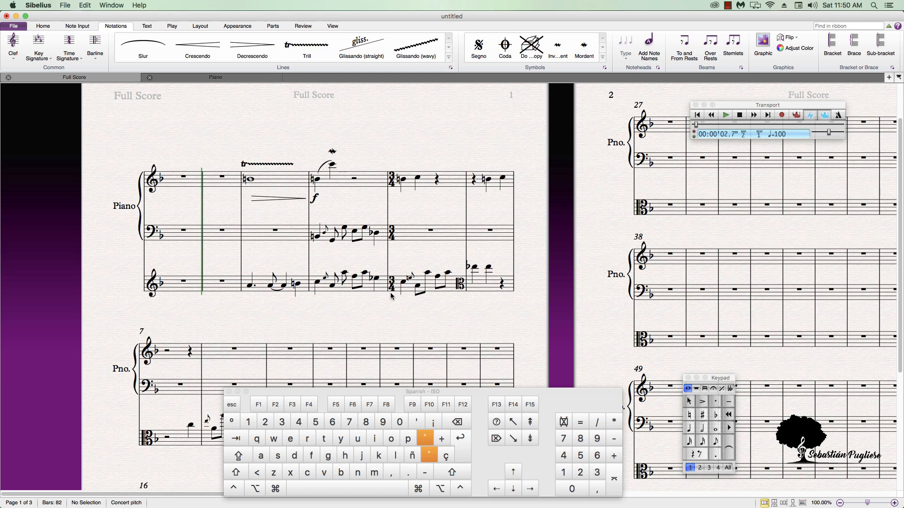
Move the Keypad panel aside and reassign the first two notes of bar 5 in the piano's upper staff to voice 2
left_click_drag(724, 382, 700, 389)
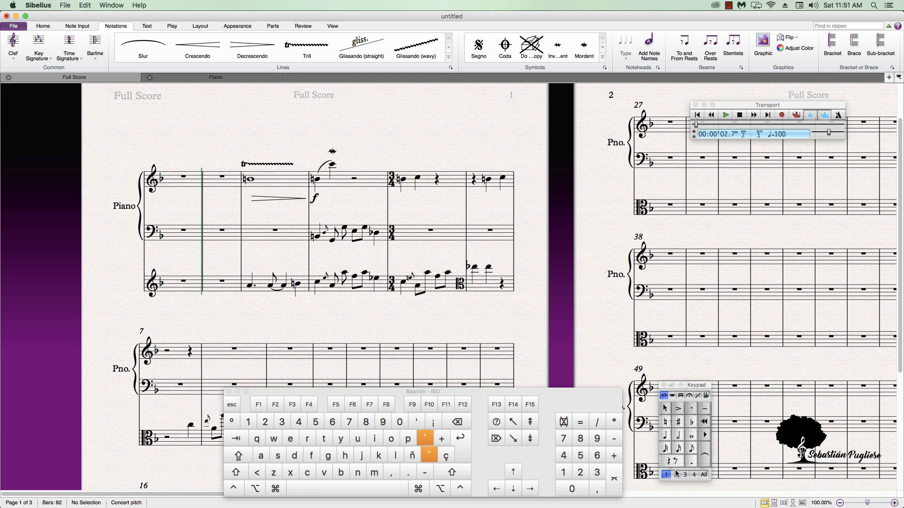
left_click(449, 183)
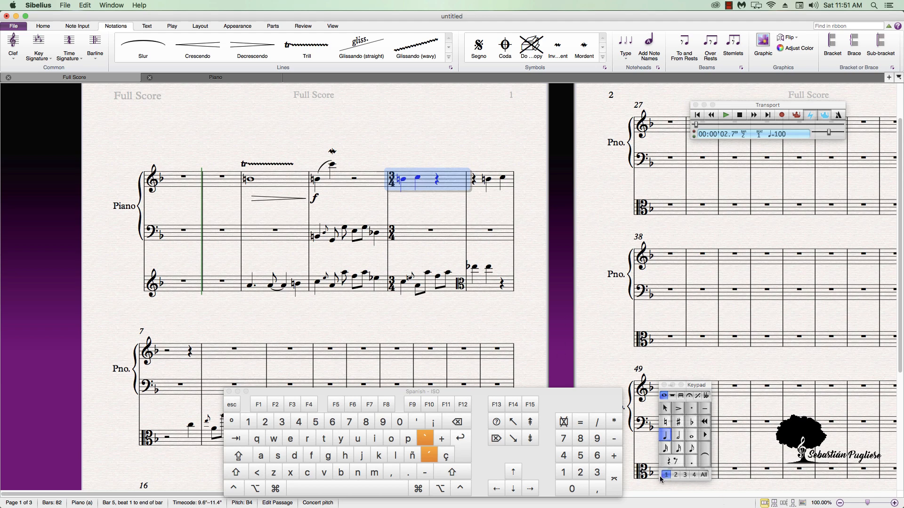
left_click(401, 180)
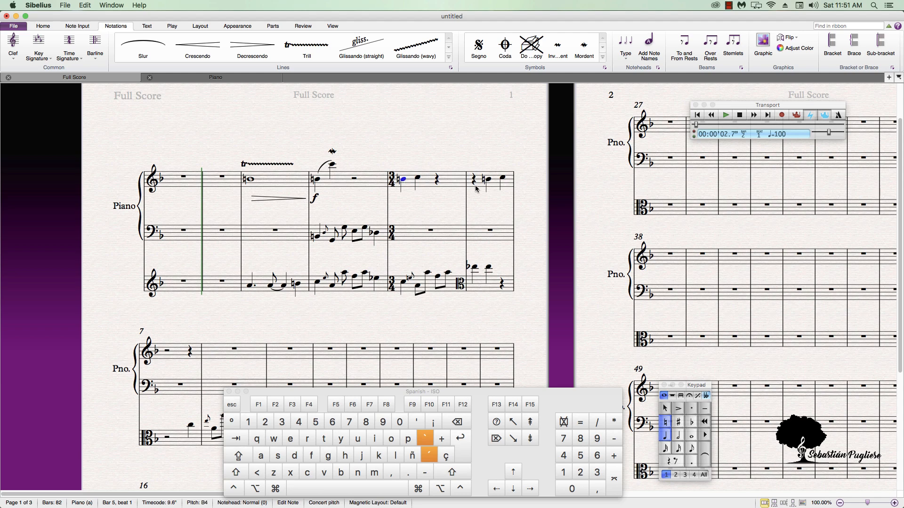
left_click(418, 179, "shift")
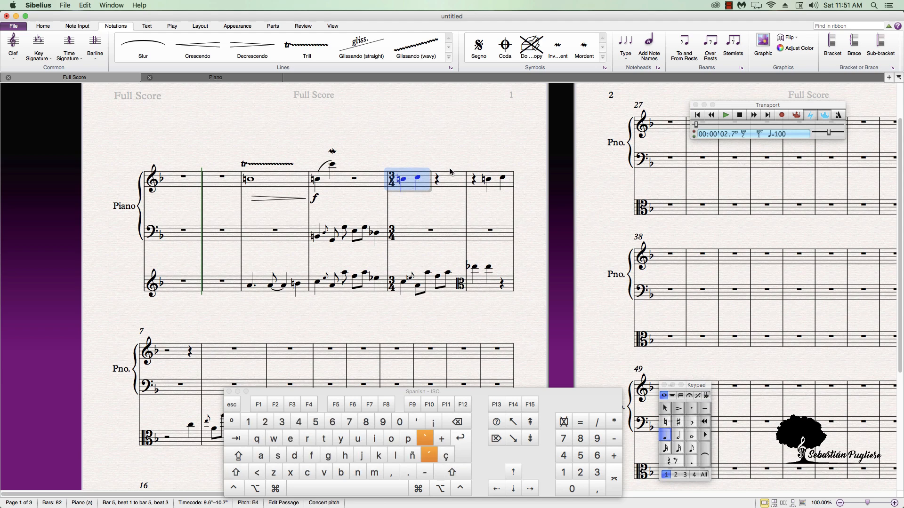
left_click(675, 476)
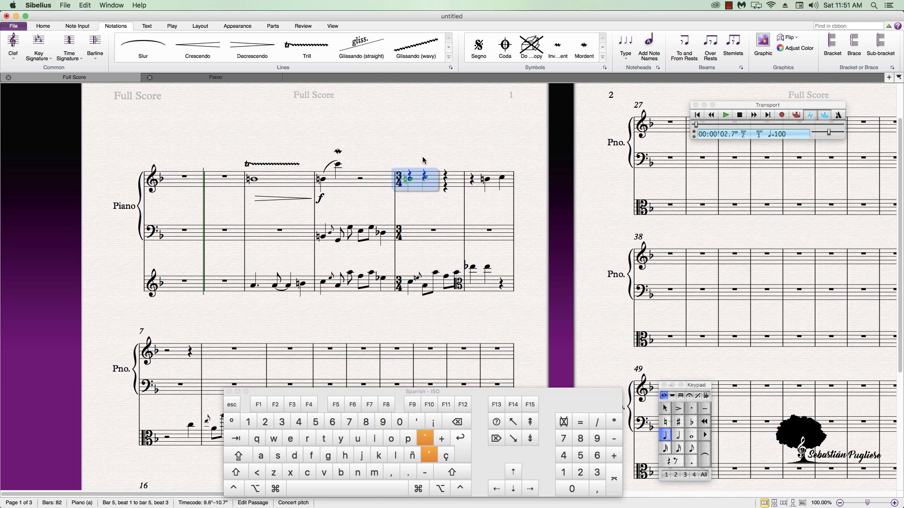
key("Escape")
Raise the voice 1 quarter rests on the first two beats of bar 5 above the upper staff, clear of the voice 2 notes
left_click(410, 185)
left_click(408, 186)
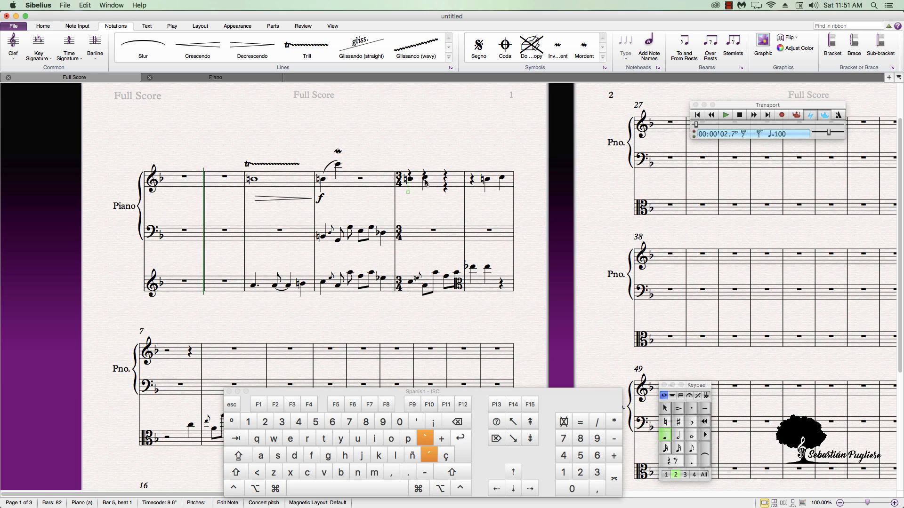
left_click(425, 178)
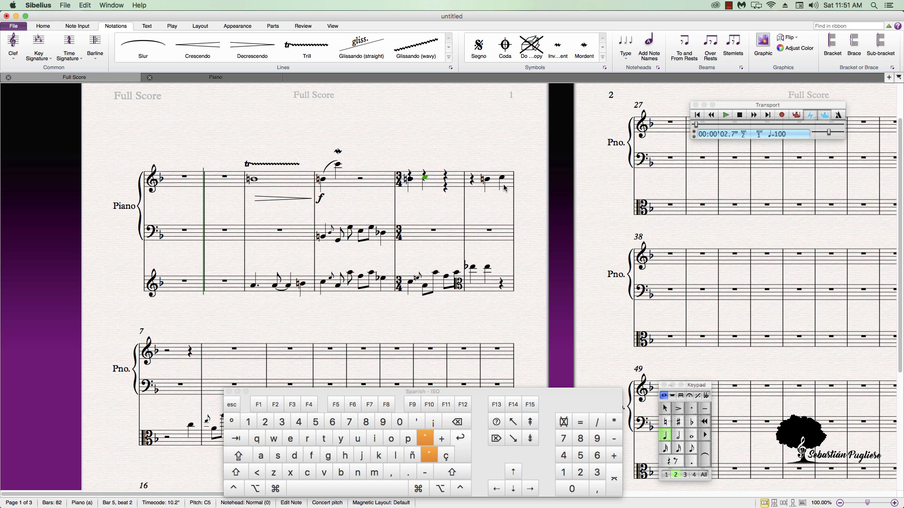
mouse_move(424, 171)
left_mouse_down()
mouse_move(424, 155)
mouse_move(410, 164)
left_mouse_up()
left_click(411, 179)
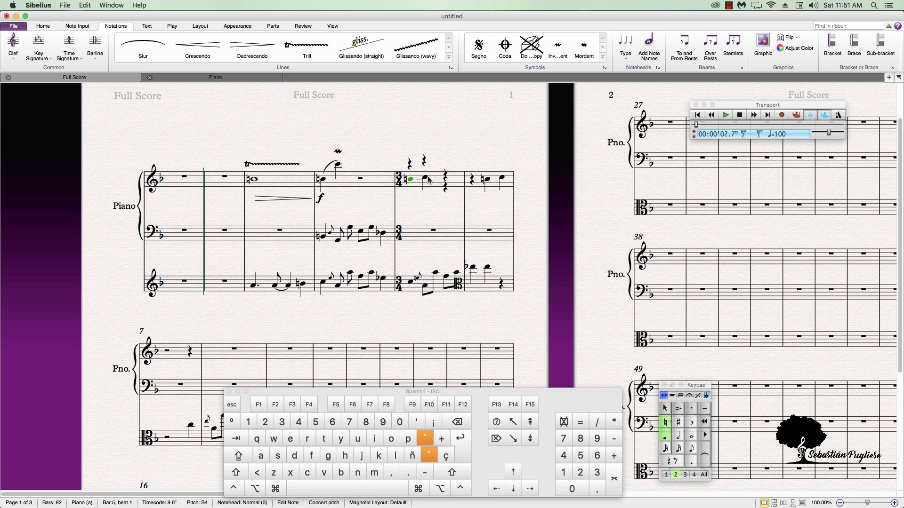
left_click(425, 178)
left_click(410, 179)
left_click(424, 178)
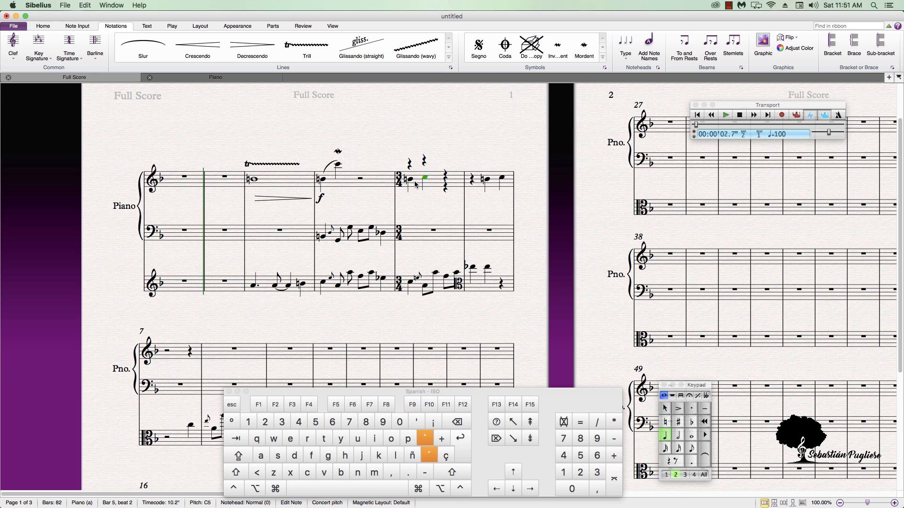
left_click(410, 184)
Enter the voice 1 eighth notes A, B, C, D and E from beat 1 of bar 5 above the voice 2 notes
left_click(410, 162)
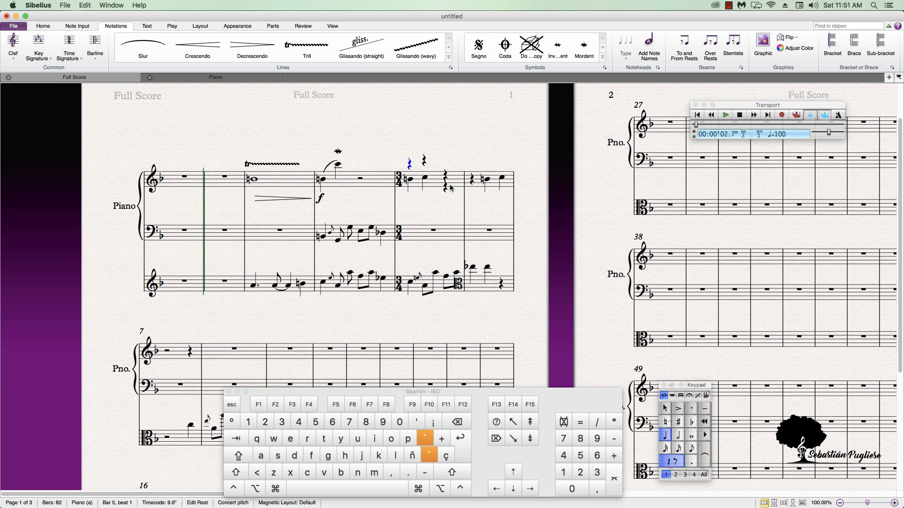
key("3")
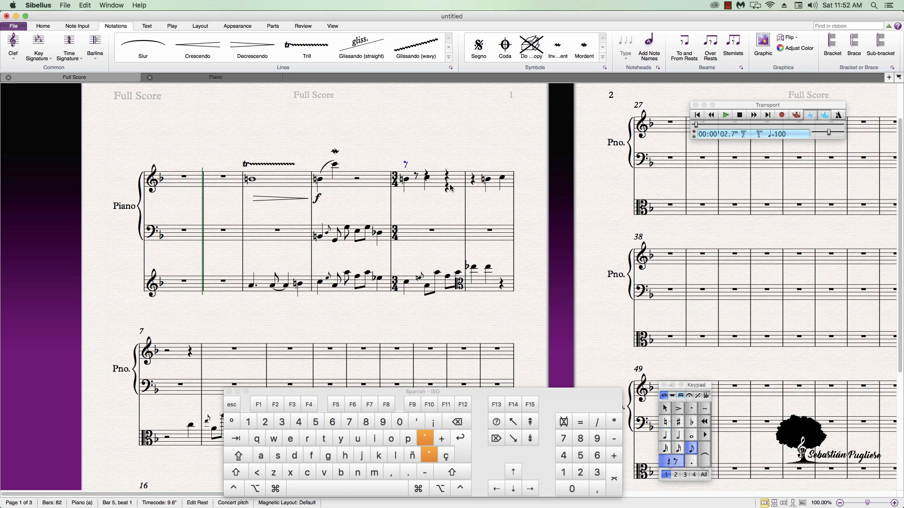
key("a")
key("b")
key("c")
key("d")
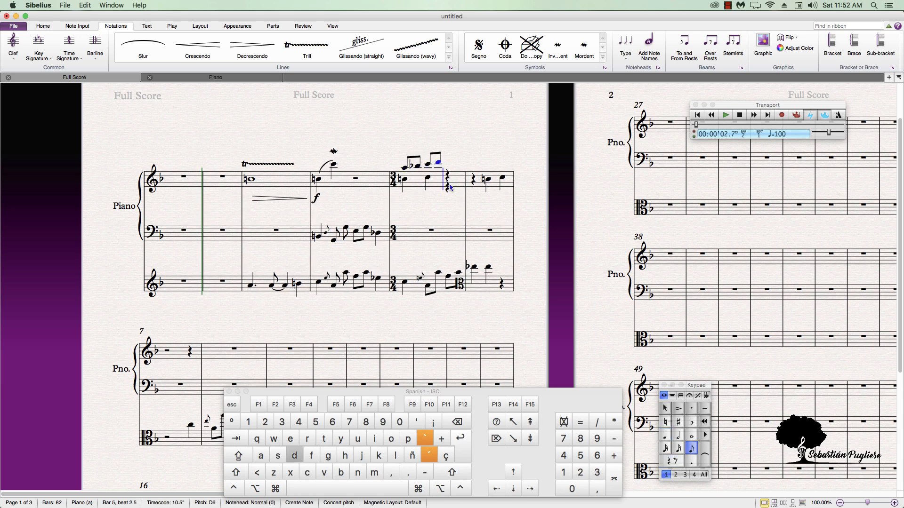
key("e")
key("Escape")
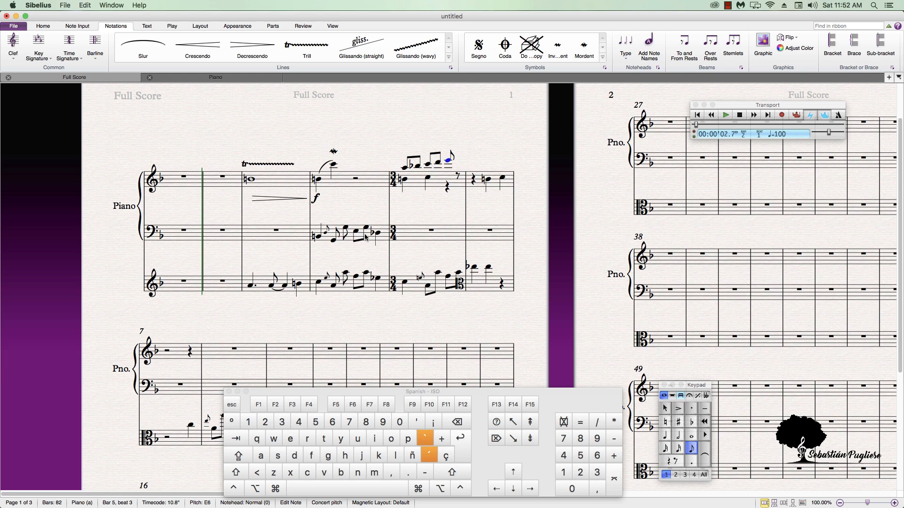
Enter a half note A4 at the start of bar 9 in the piano's upper staff and add a third above it
scroll(420, 267, "down", 5)
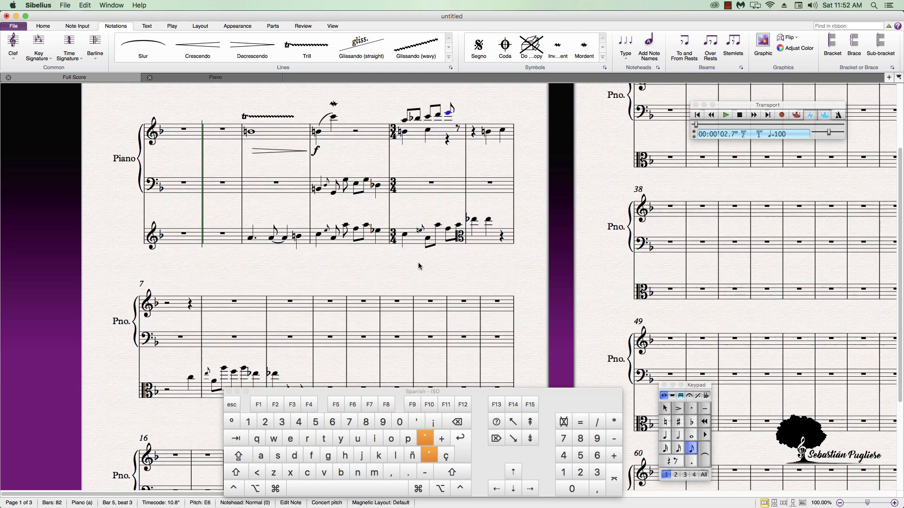
scroll(298, 271, "up", 5)
scroll(302, 268, "down", 4)
scroll(299, 270, "up", 2)
left_click(290, 302)
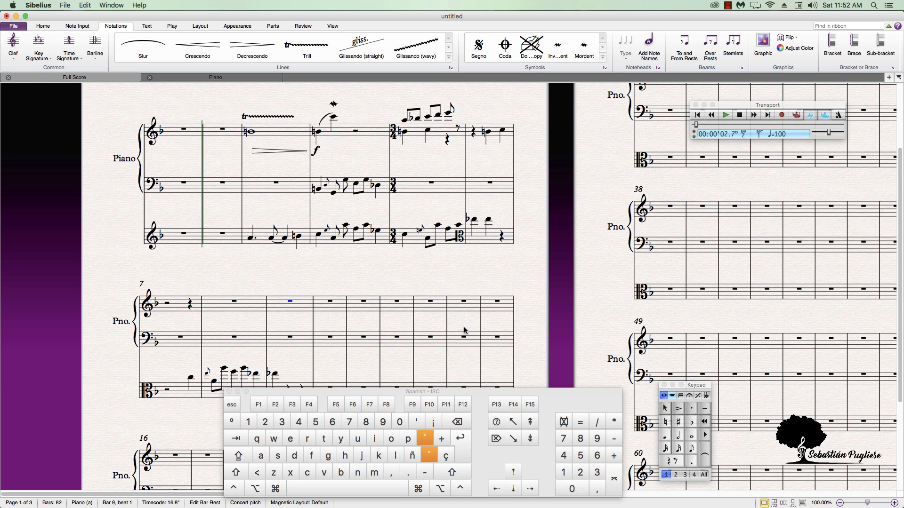
key("a")
key("Left")
key("Right")
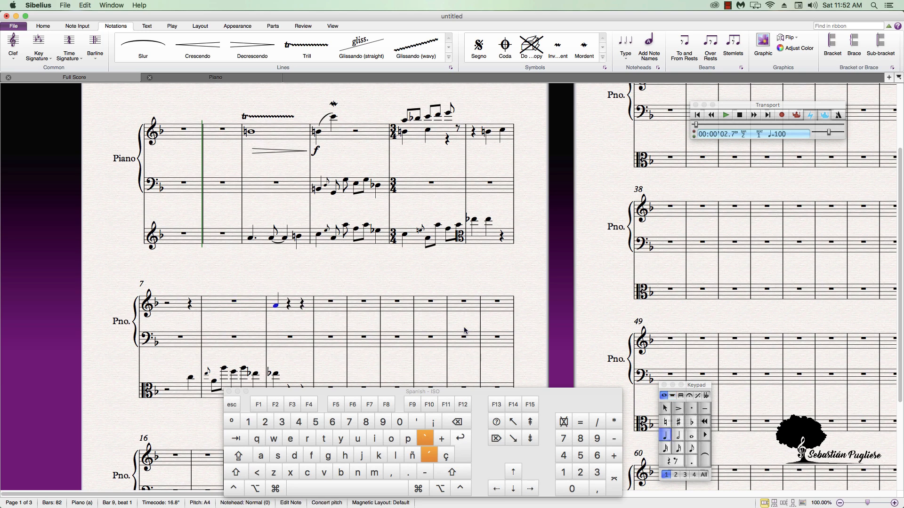
key("KP_6")
key("KP_5")
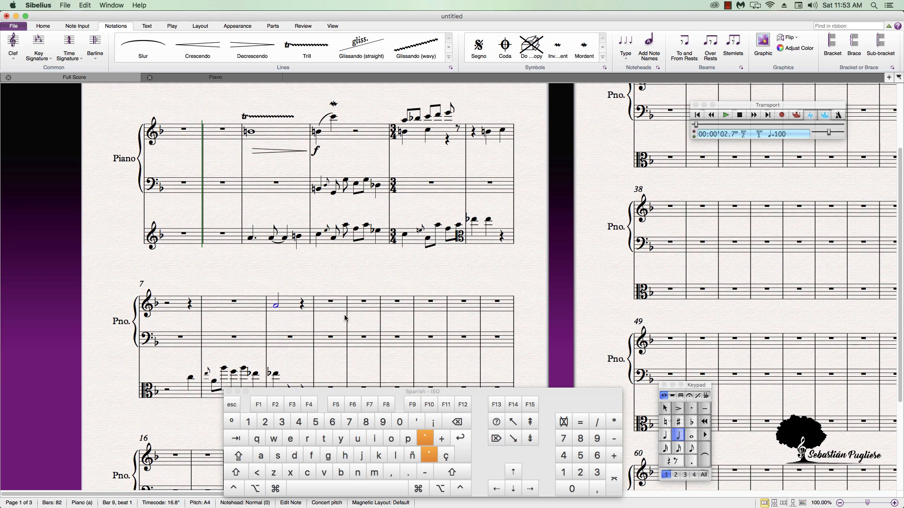
key("3")
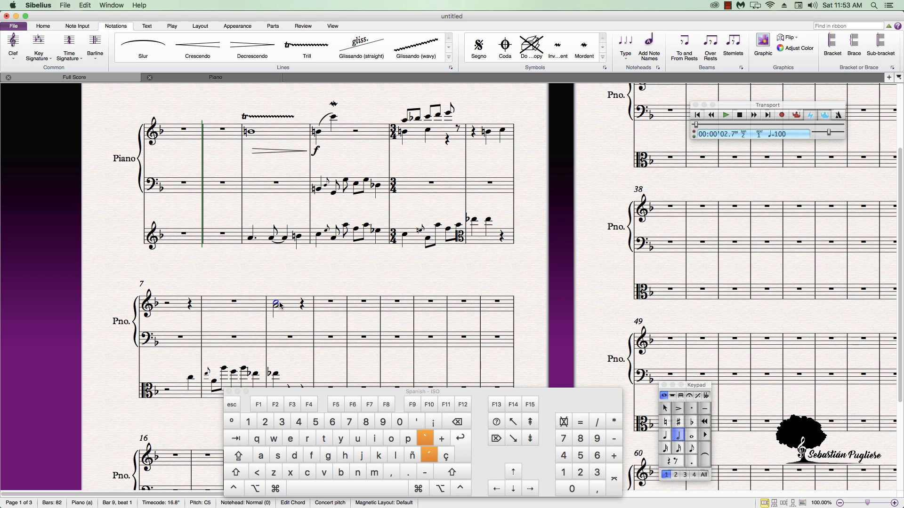
Undo the third above the bar 9 half note, and try adding a third above every note of bar 4 in the piano's bass-clef staff
key("super+z")
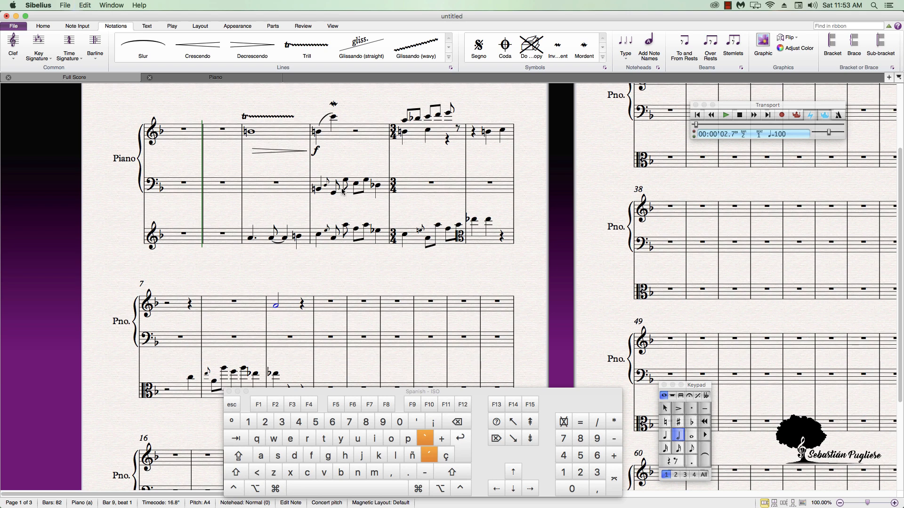
left_click(359, 199)
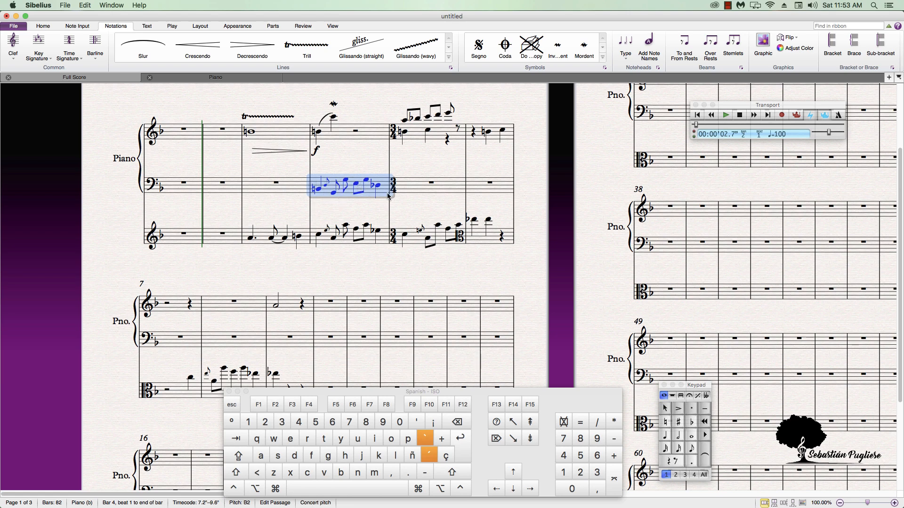
key("3")
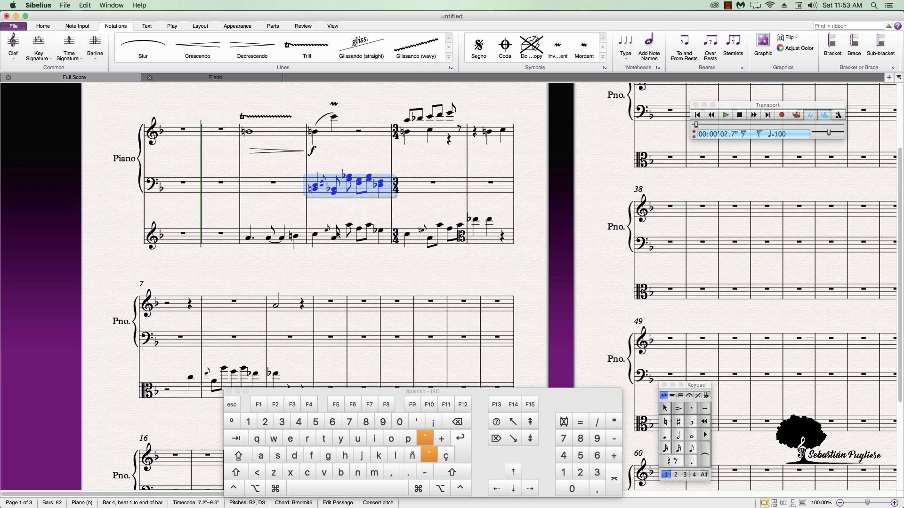
key("super+z")
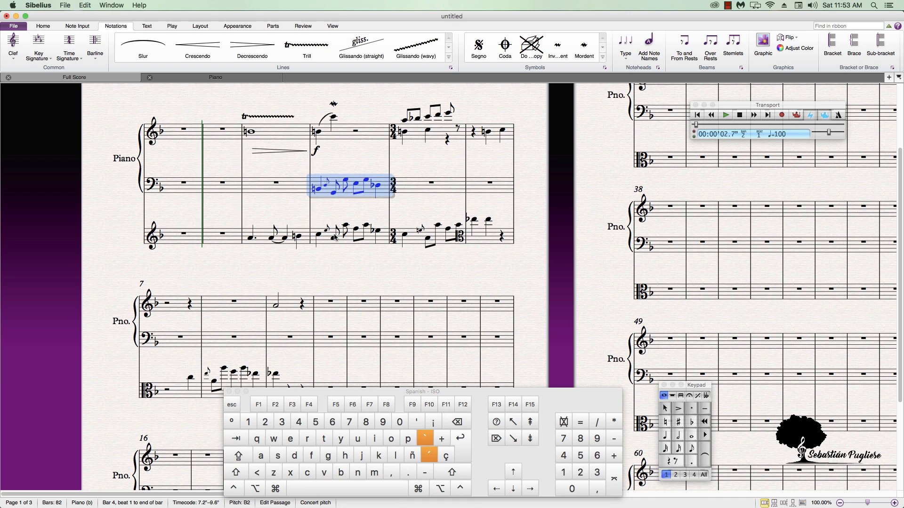
Build a chord on the bar 9 half note A4 by stacking two successive thirds and a fourth above it
left_click(275, 306)
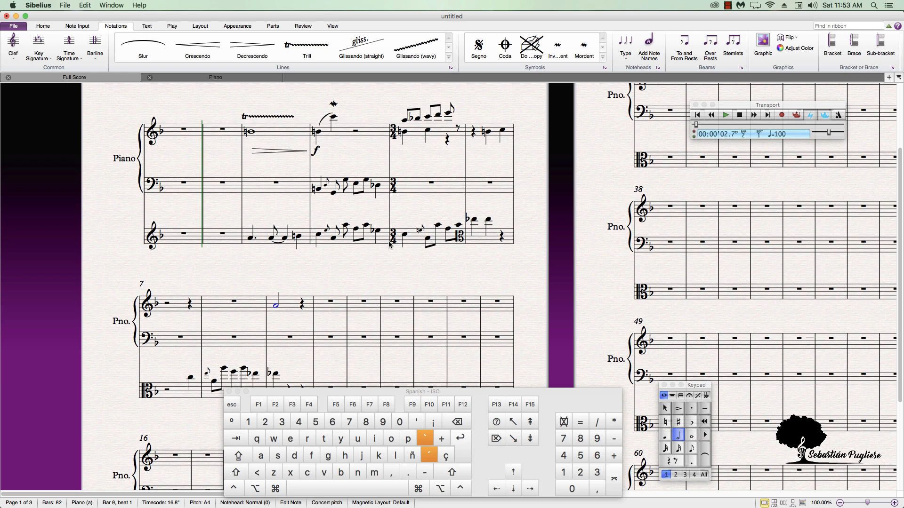
key("3")
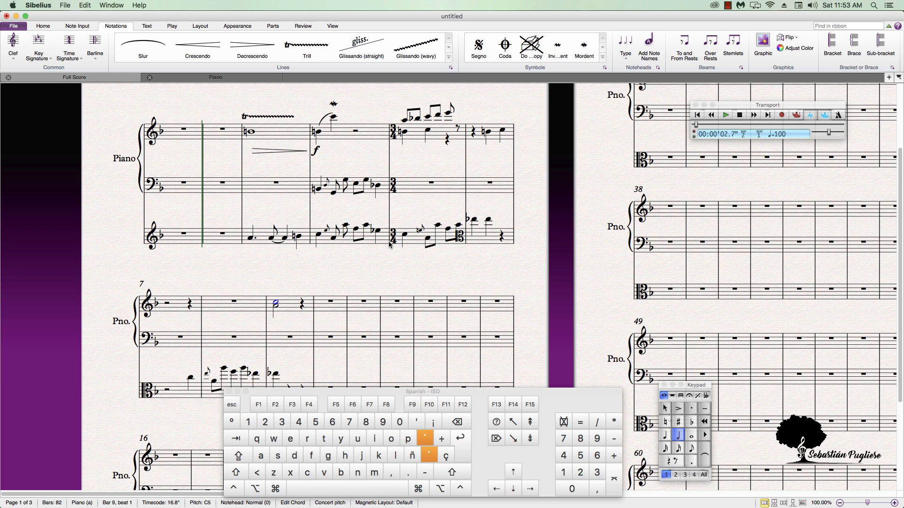
key("3")
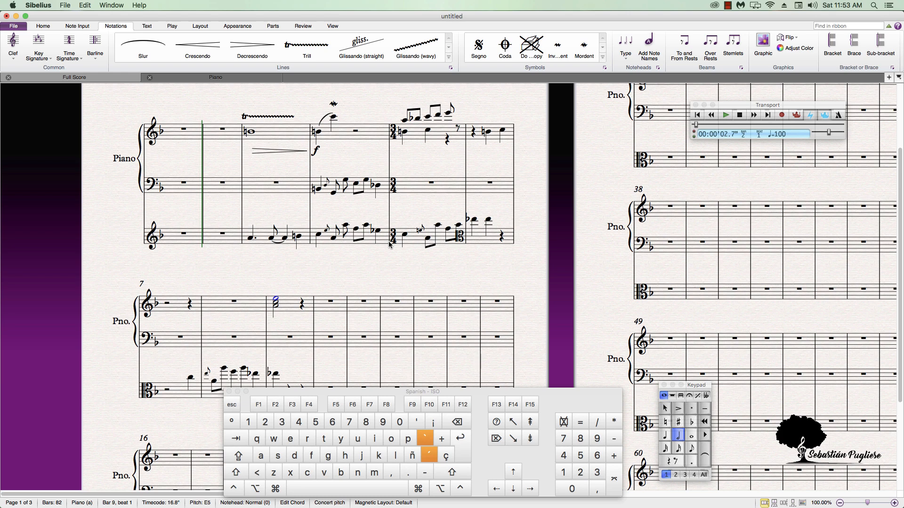
key("4")
Extend the bar 9 chord with a fourth below A4, a third below that, and a second above its lowest note
key("shift")
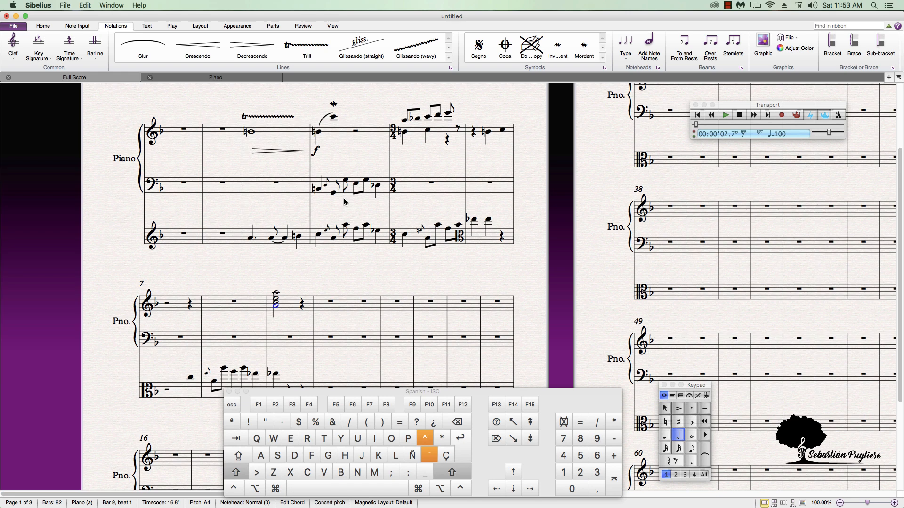
key("shift+4")
key("shift+3")
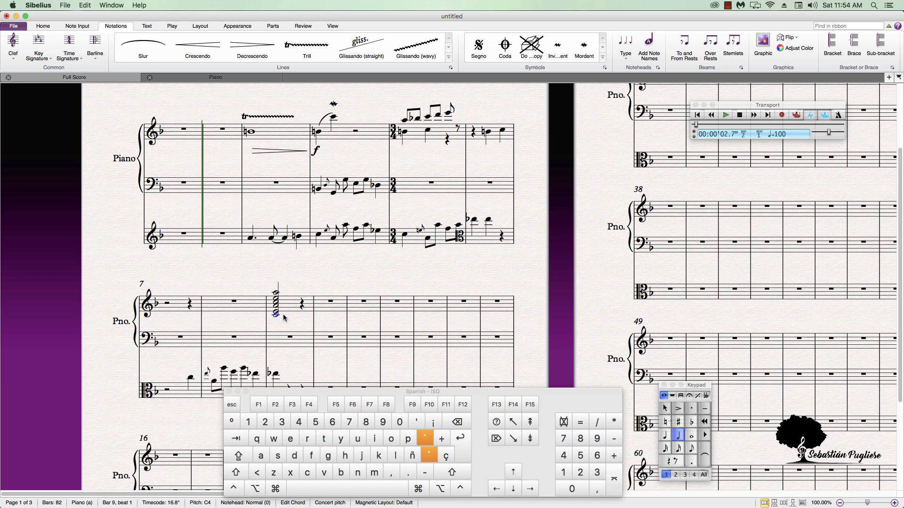
key("2")
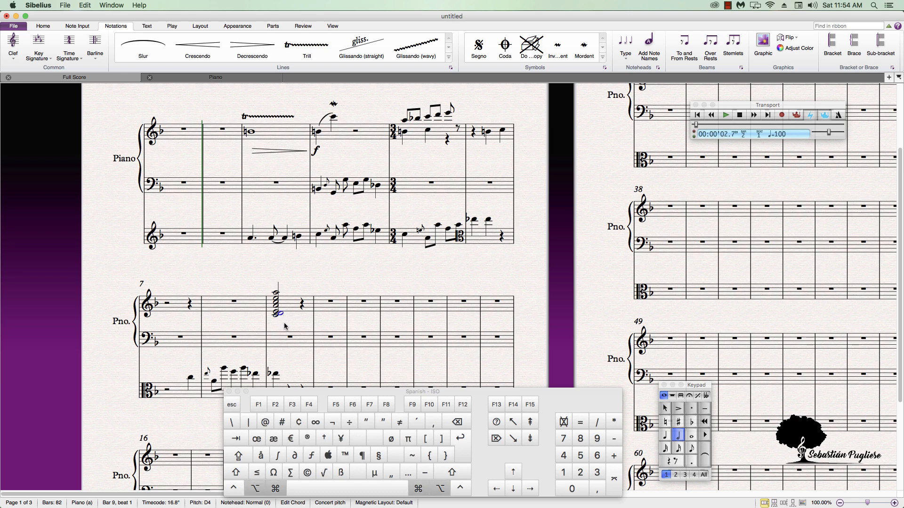
Step through the individual notes of the bar 9 chord to C5 and raise that note to C#5
scroll(284, 323, "up", 5)
scroll(306, 348, "down", 4)
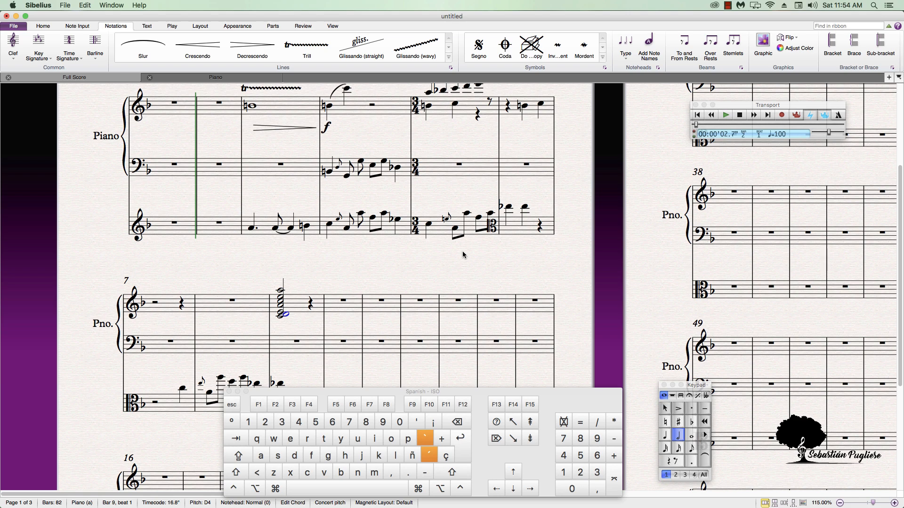
key("alt")
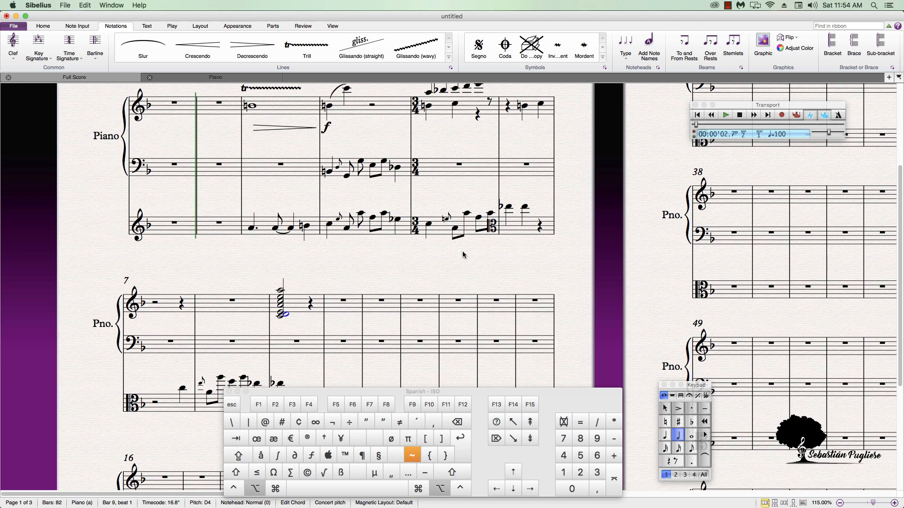
key("alt+Up")
key("alt+Up")
key("alt+Up")
key("alt+Up")
key("alt+Up")
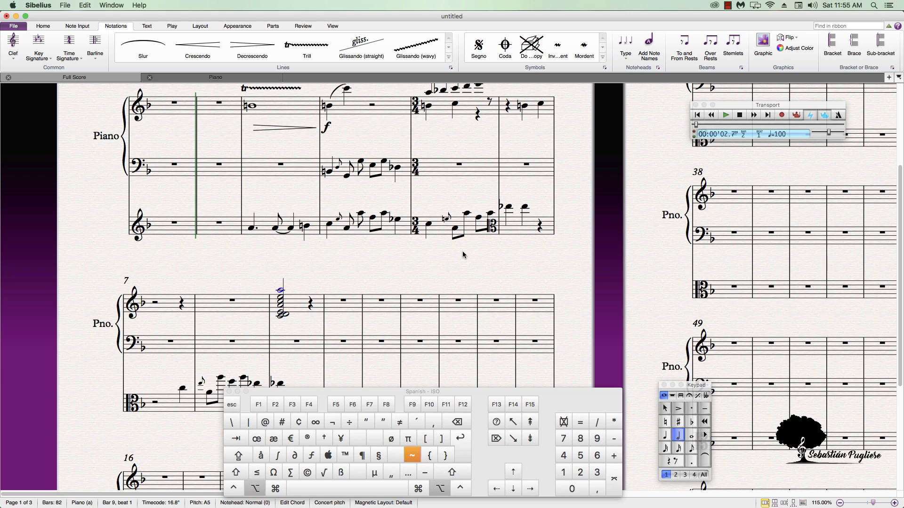
key("alt+Down")
key("alt+Down")
key("alt+Down")
key("alt+Up")
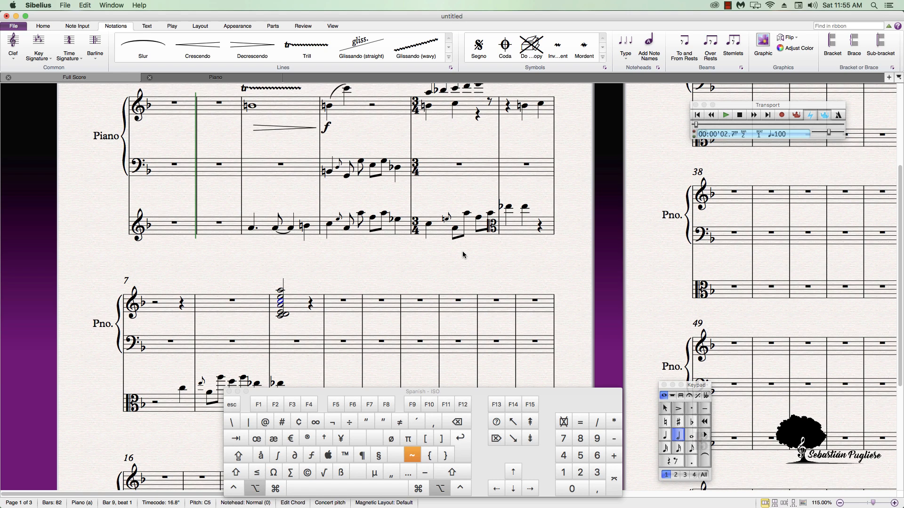
key("Up")
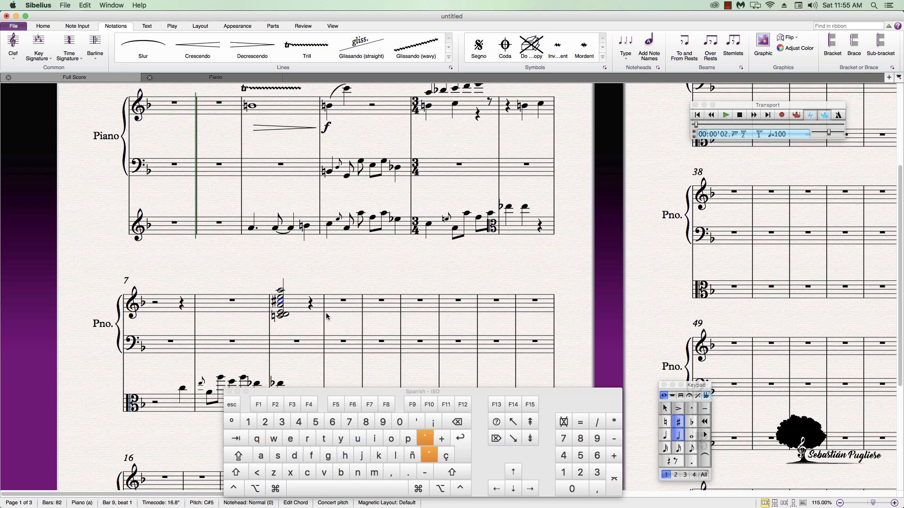
Add a straight glissando line at the beat 2.5 note of bar 4 in the piano's bass-clef staff
left_click_drag(391, 279, 312, 286)
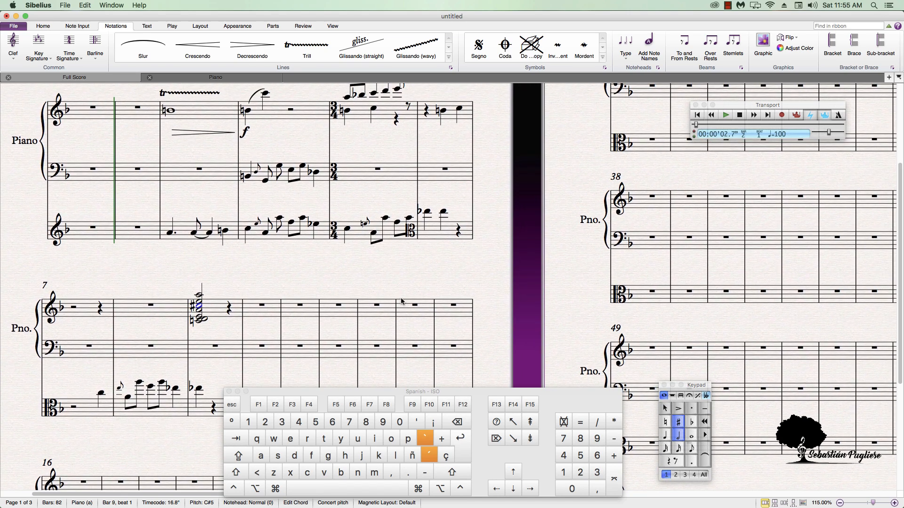
left_click(280, 166)
left_click(361, 48)
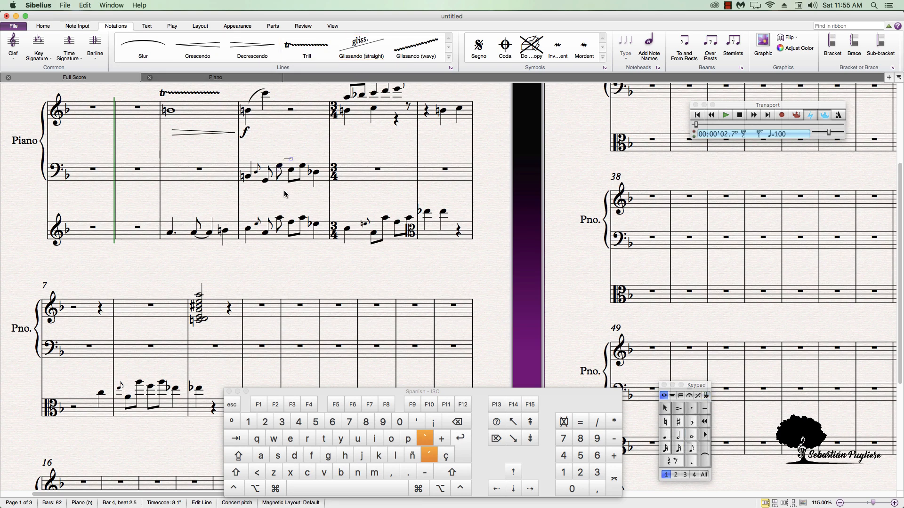
Widen the gap before the beat 3 note in bar 4 to make room for the glissando, and align the line's start with its first note
left_click(291, 170)
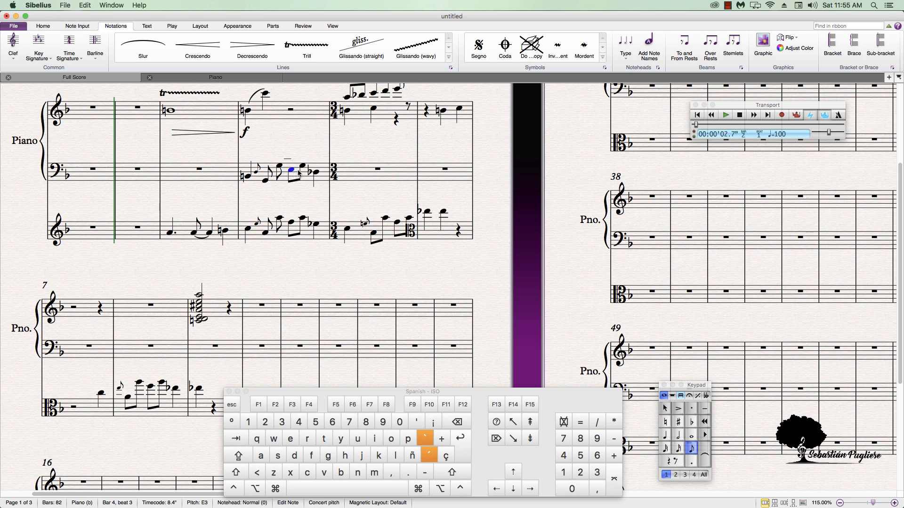
left_click_drag(304, 171, 297, 160)
left_click(298, 162)
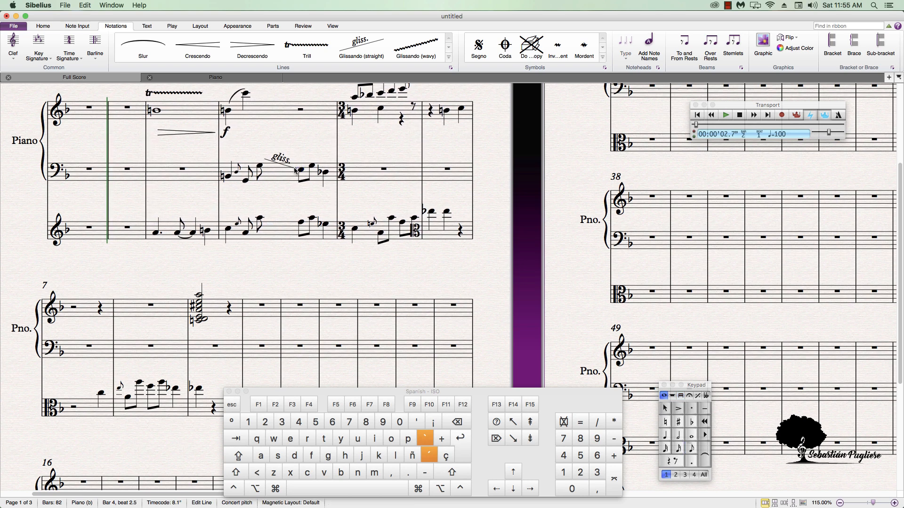
left_click_drag(264, 159, 266, 164)
left_click(263, 146)
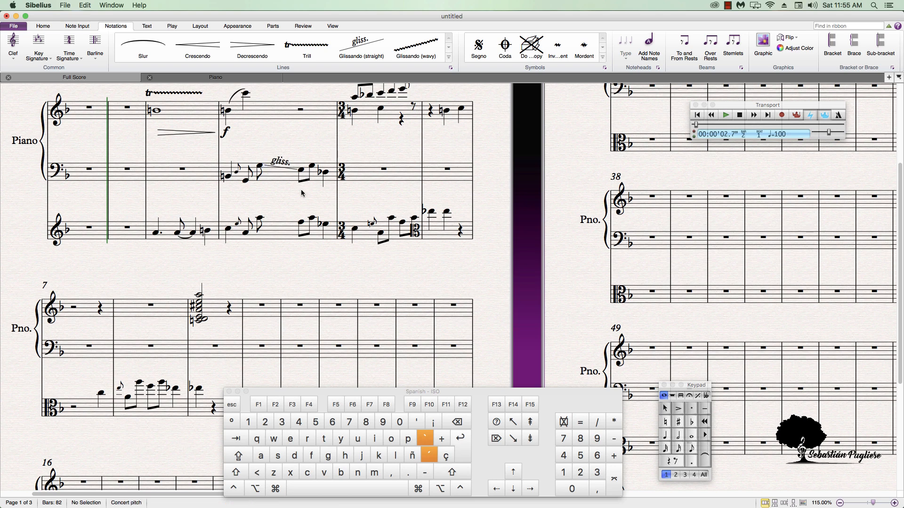
Add note names to the noteheads of bar 6 in the piano's upper staff, limited to the selected passage
left_click(270, 217, "alt+super")
scroll(270, 214, "down", 5)
scroll(296, 192, "up", 3)
scroll(299, 197, "down", 5)
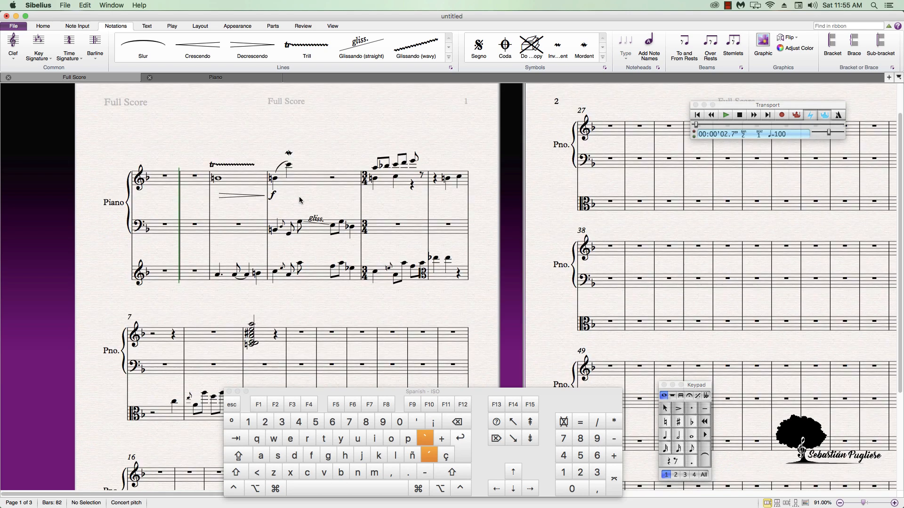
scroll(303, 204, "up", 5)
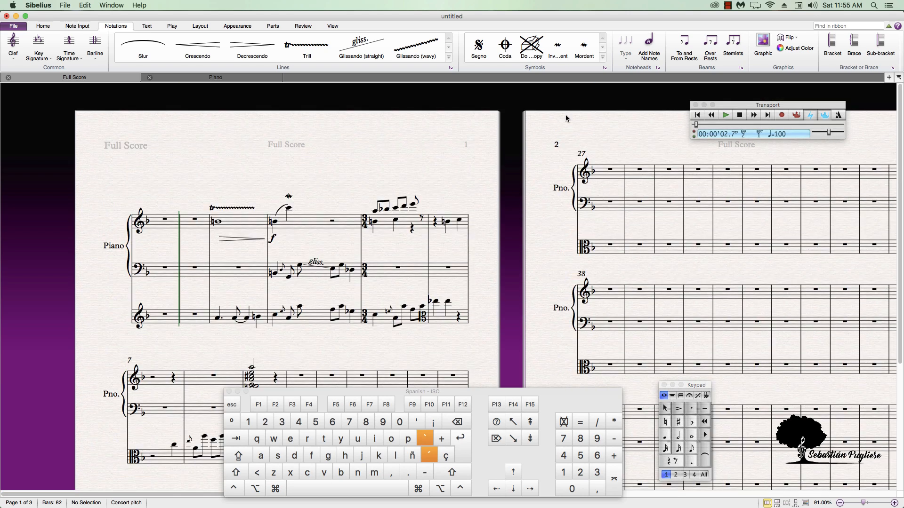
left_click(454, 227)
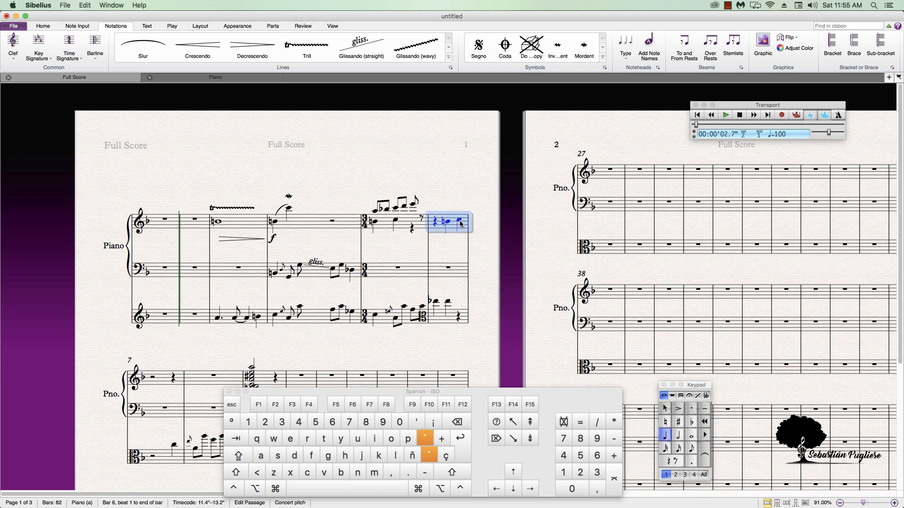
left_click(650, 50)
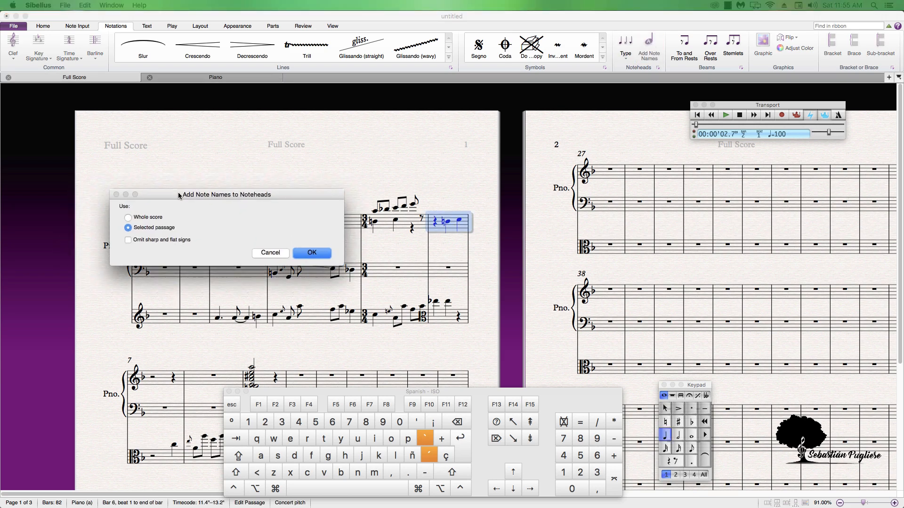
left_click(316, 254)
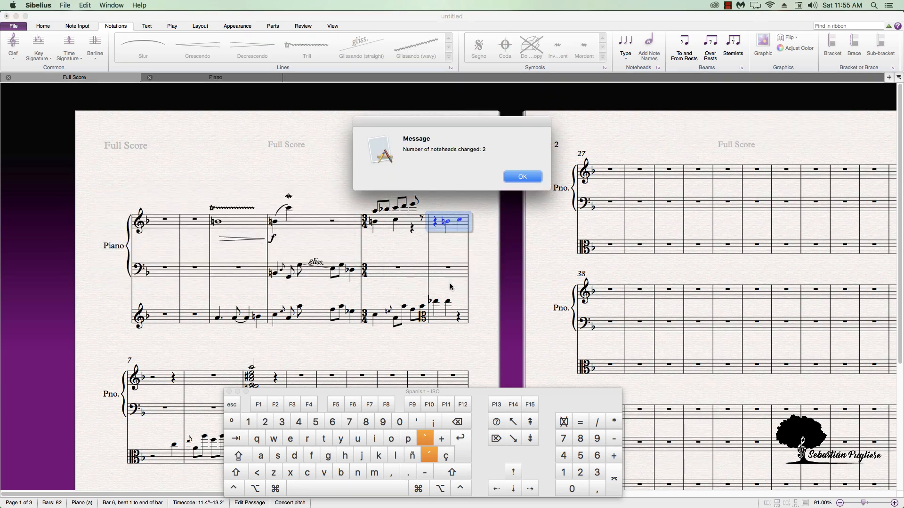
left_click(522, 175)
scroll(463, 241, "up", 10)
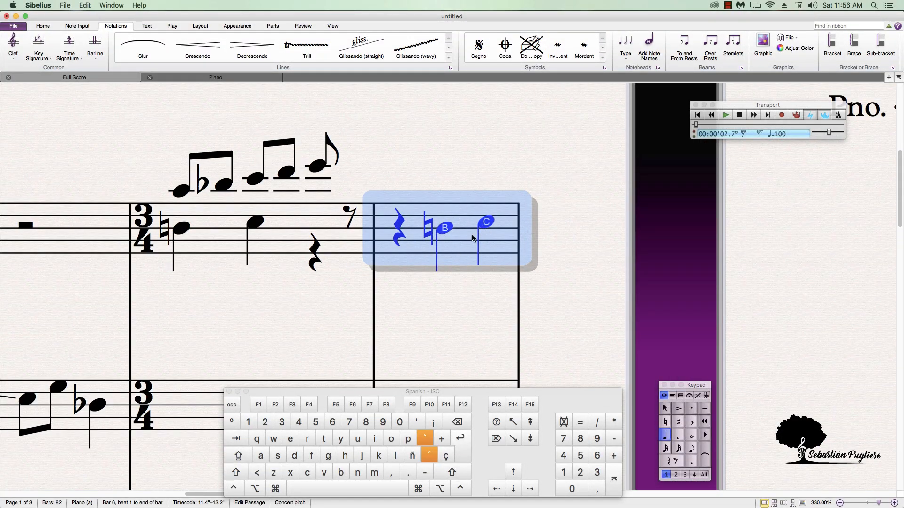
scroll(472, 238, "down", 5)
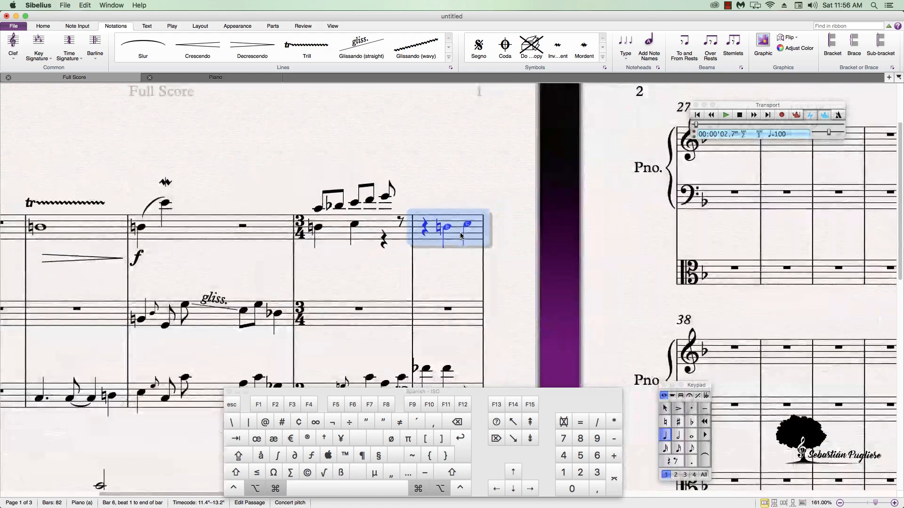
scroll(460, 235, "down", 5)
key("Escape")
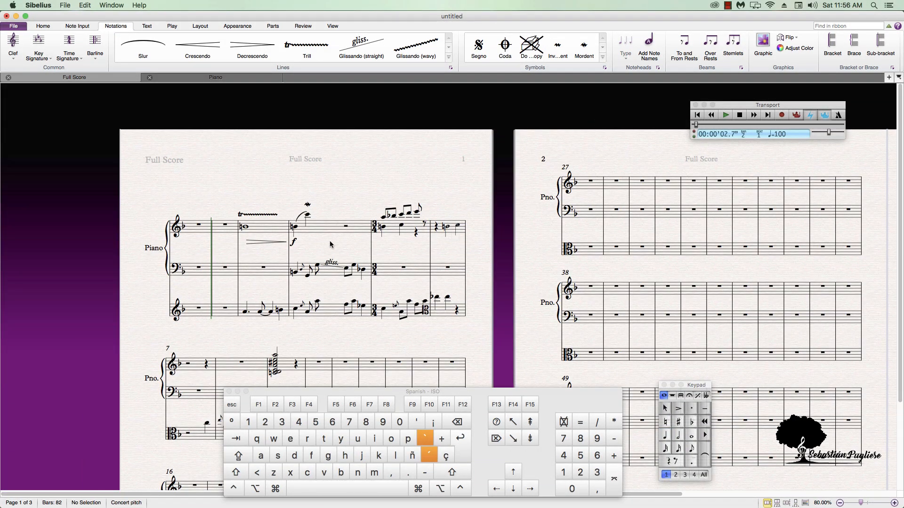
Change the first note of bar 4 in the piano's bass-clef staff to a Cross notehead
left_click(295, 272)
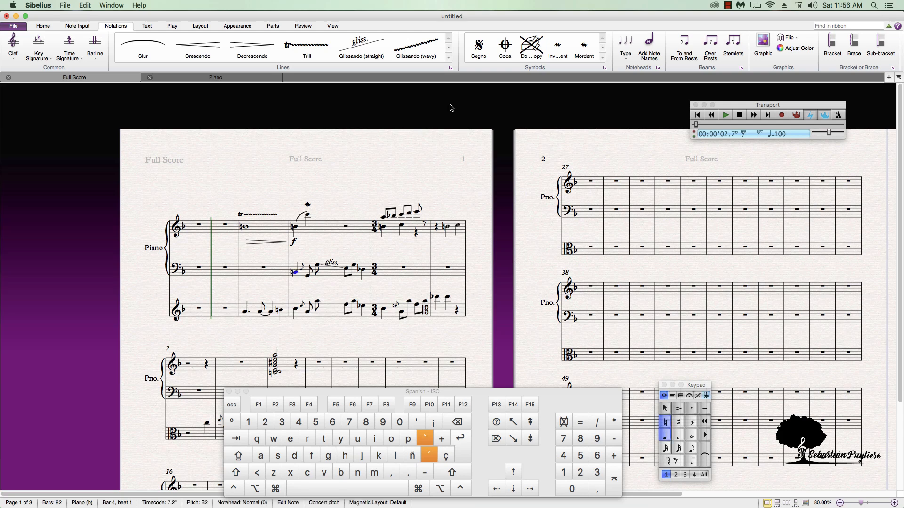
left_click(627, 58)
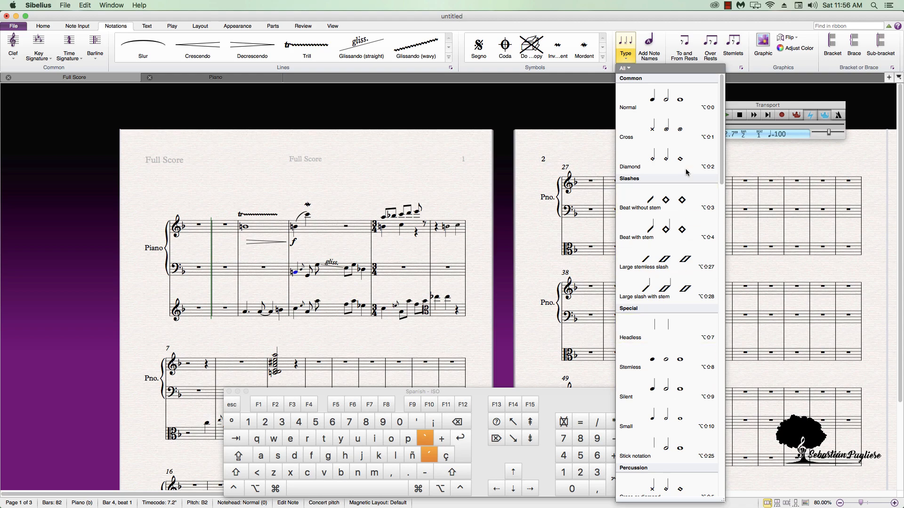
left_click(653, 131)
scroll(298, 273, "up", 2)
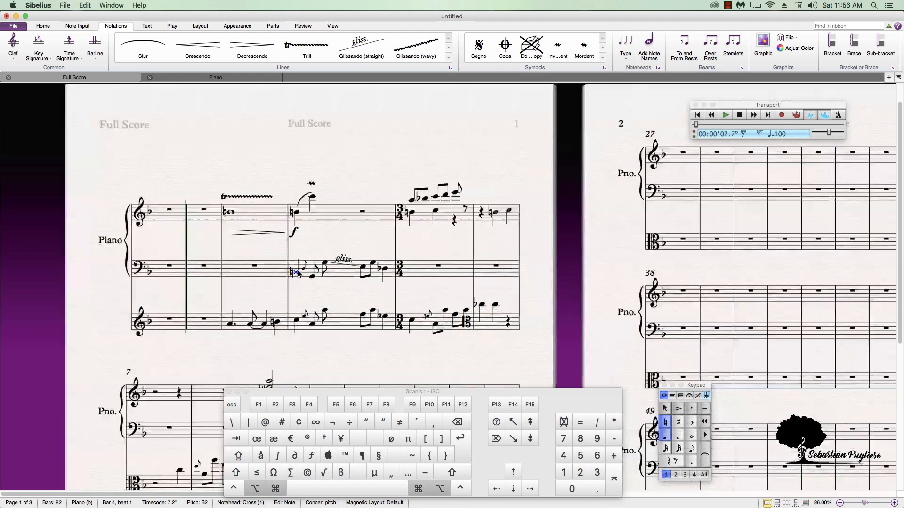
scroll(298, 273, "up", 4)
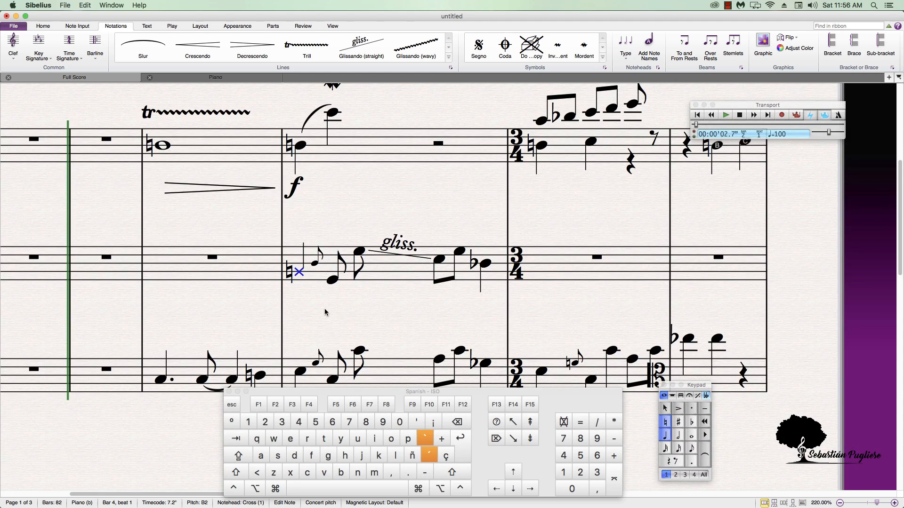
left_click_drag(323, 302, 298, 278)
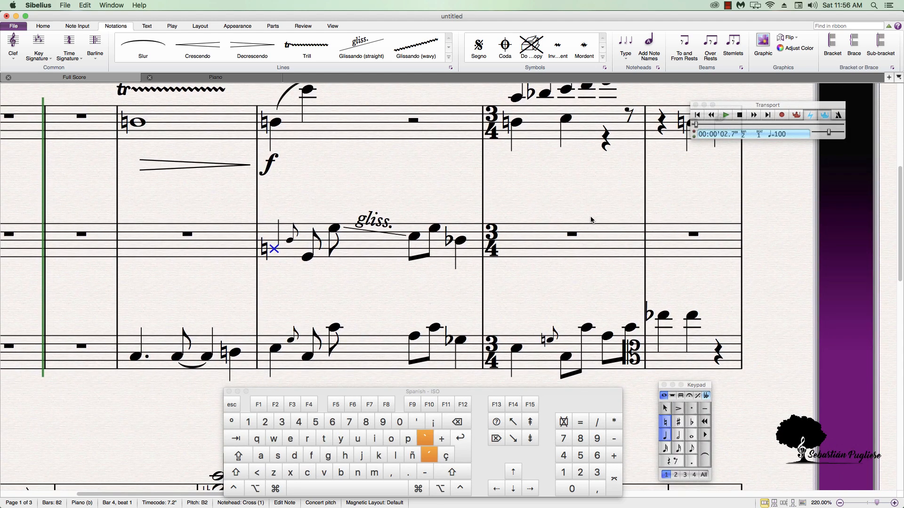
Review the available notehead types, including the common, slash, special and percussion groups
left_click(625, 47)
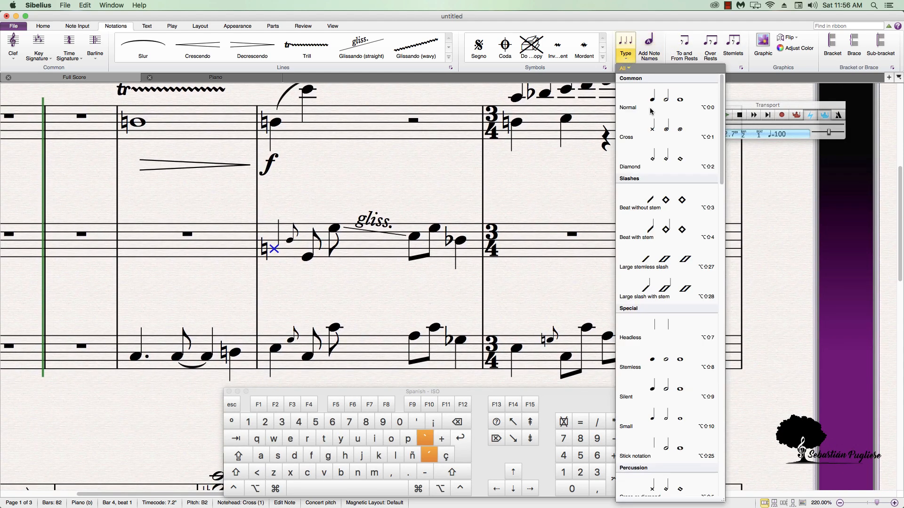
scroll(690, 282, "down", 2)
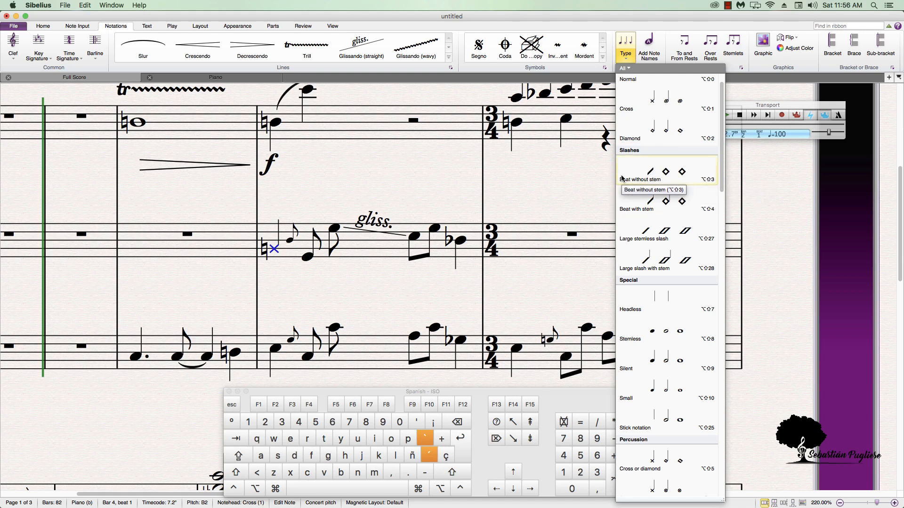
mouse_move(722, 167)
left_mouse_down()
mouse_move(722, 177)
mouse_move(722, 150)
left_mouse_up()
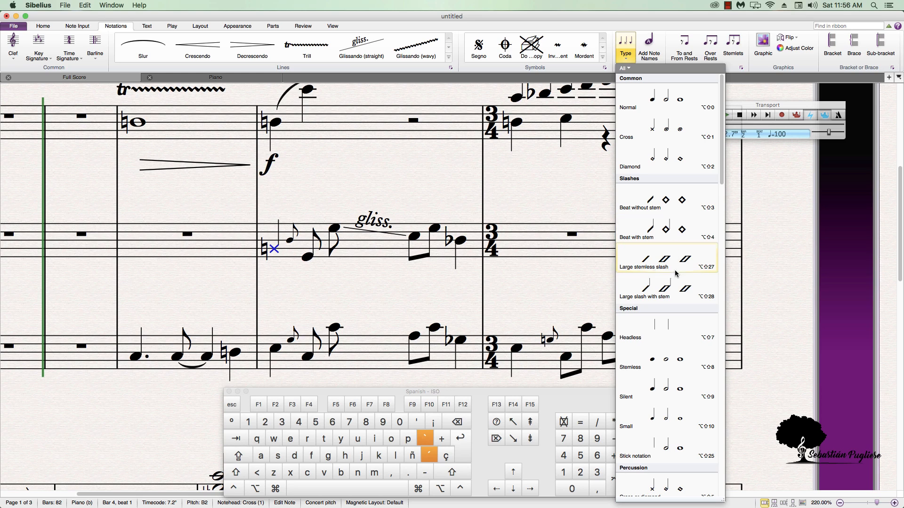
scroll(675, 273, "down", 3)
scroll(669, 274, "up", 3)
left_click(541, 287)
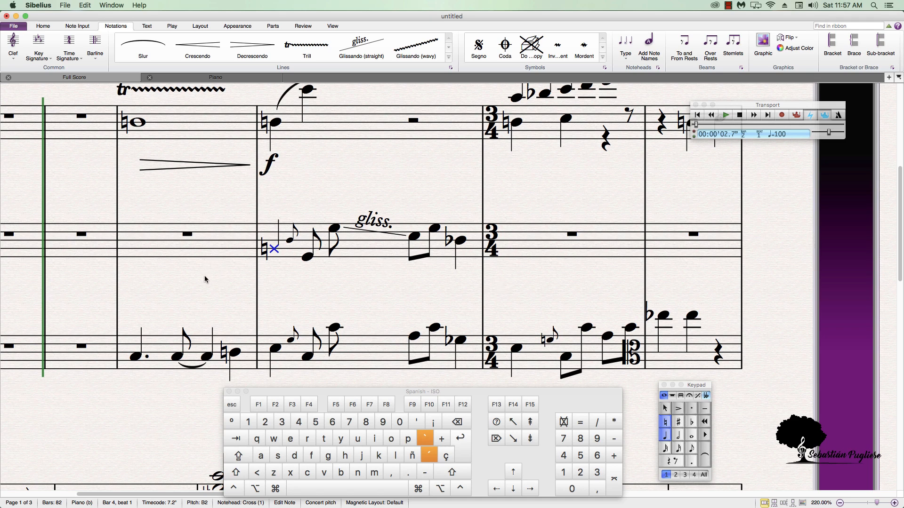
Append 20 empty bars to the end of the score
scroll(297, 259, "down", 5)
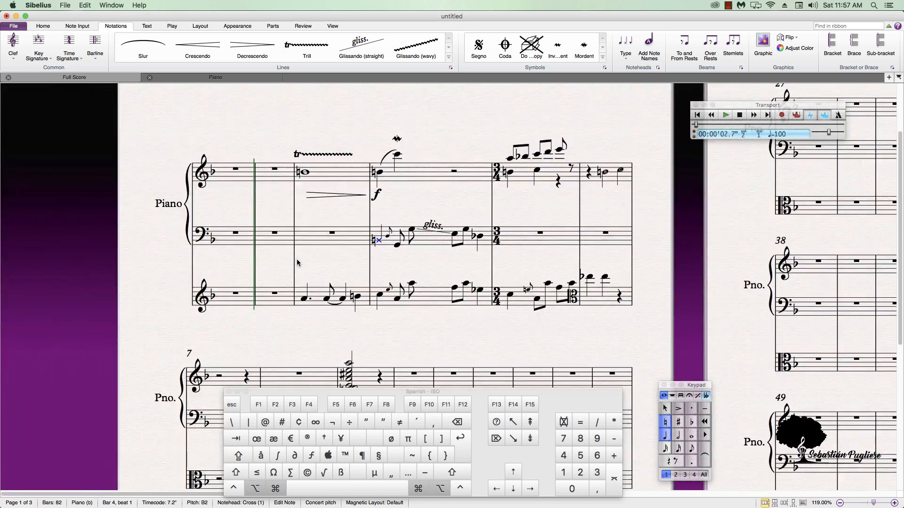
scroll(297, 260, "down", 2)
left_click(338, 245)
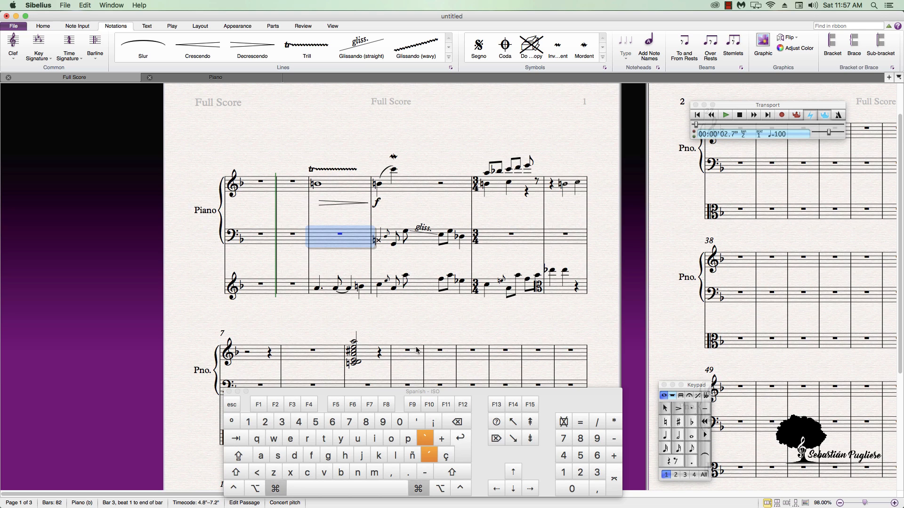
key("super+b")
key("super+b")
key("super+b")
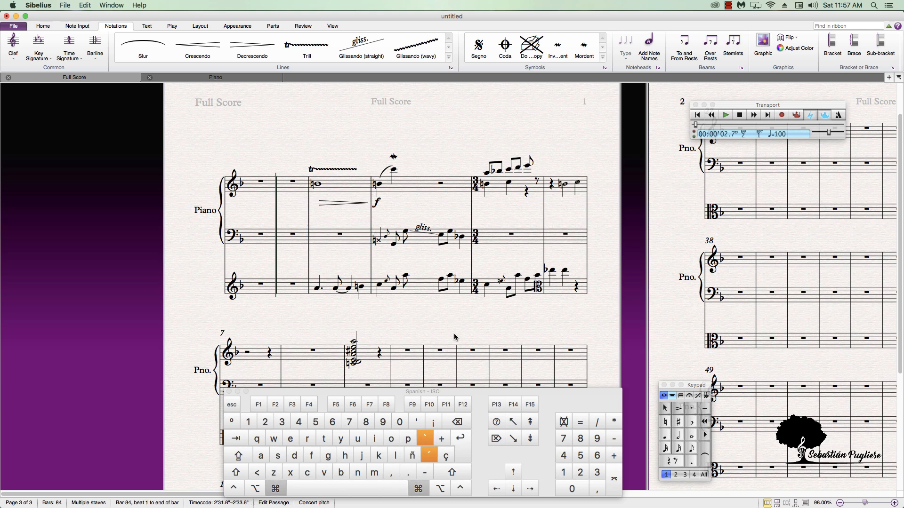
key("super+b")
key("super+b")
key("super+b")
key("super+b")
key("super+b")
key("super+b")
key("super+b")
key("super+b")
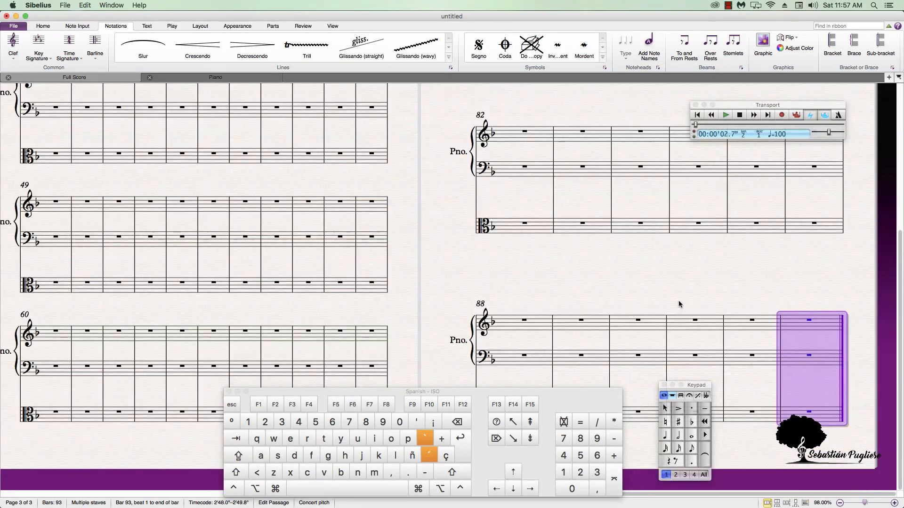
key("super+b")
key("super+b")
key("super+b")
key("super+b")
key("super+b")
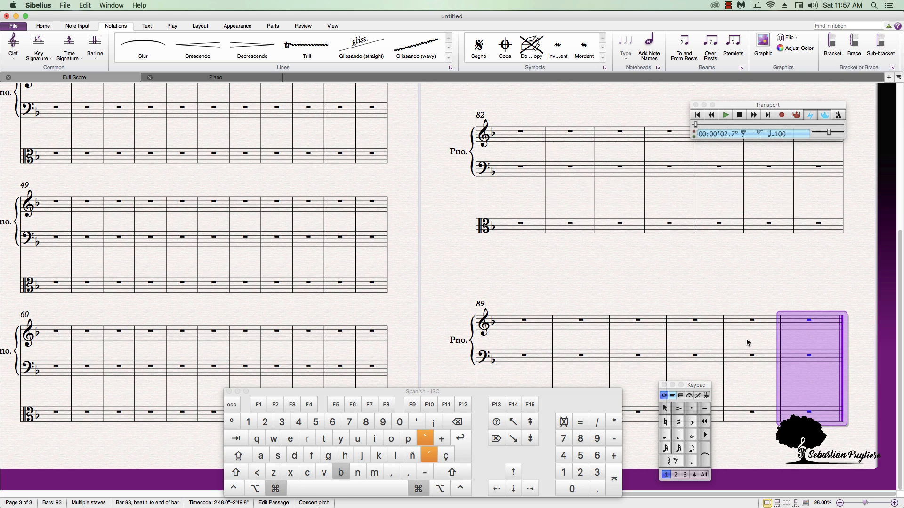
key("super+b")
key("super+b")
key("super+b")
key("super+b")
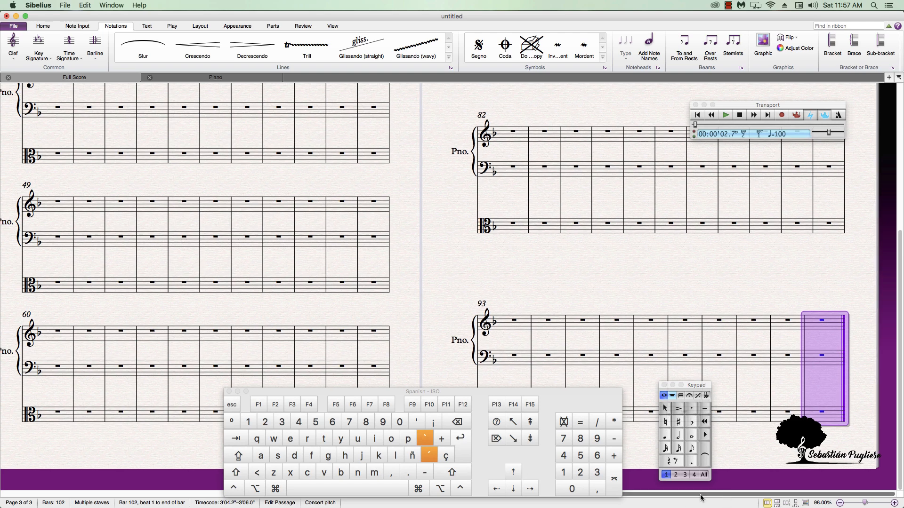
Insert one empty bar directly after bar 3, across all the piano staves
left_click_drag(700, 494, 214, 494)
scroll(301, 303, "up", 5)
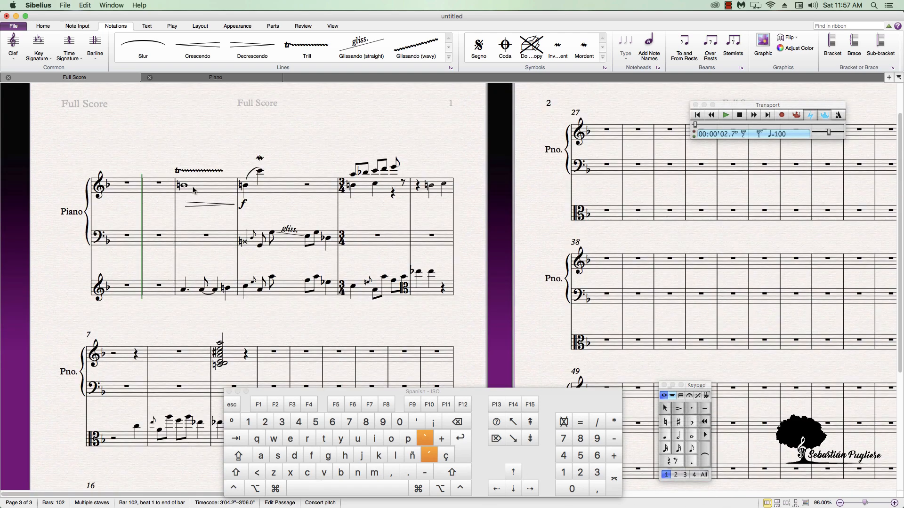
left_click(200, 186)
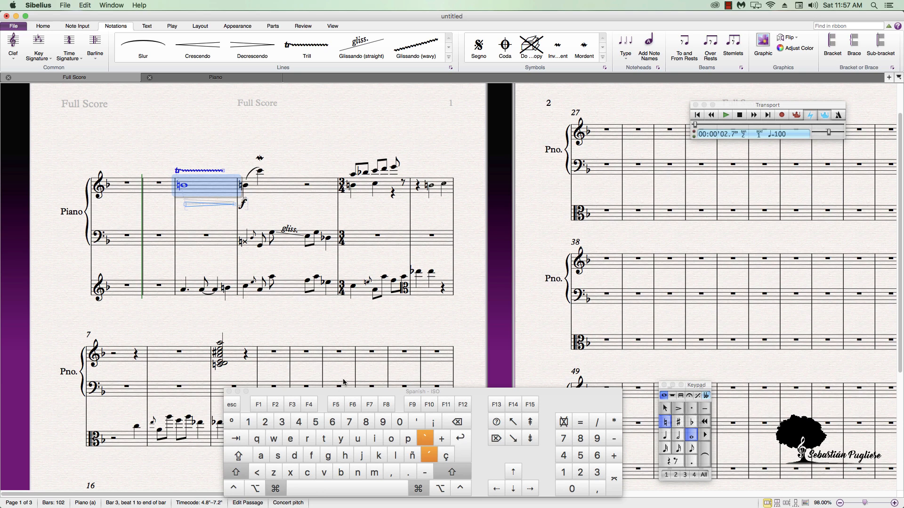
key("super+shift+b")
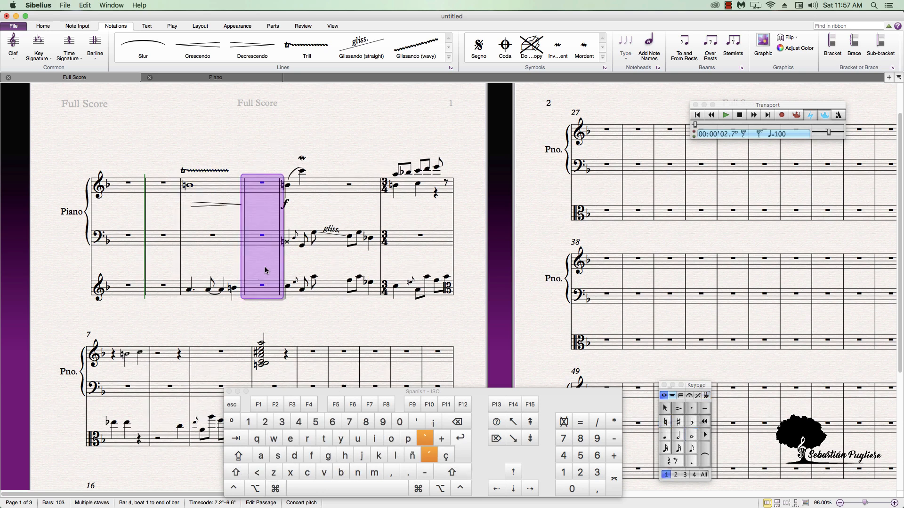
left_click(259, 146)
scroll(257, 137, "up", 2)
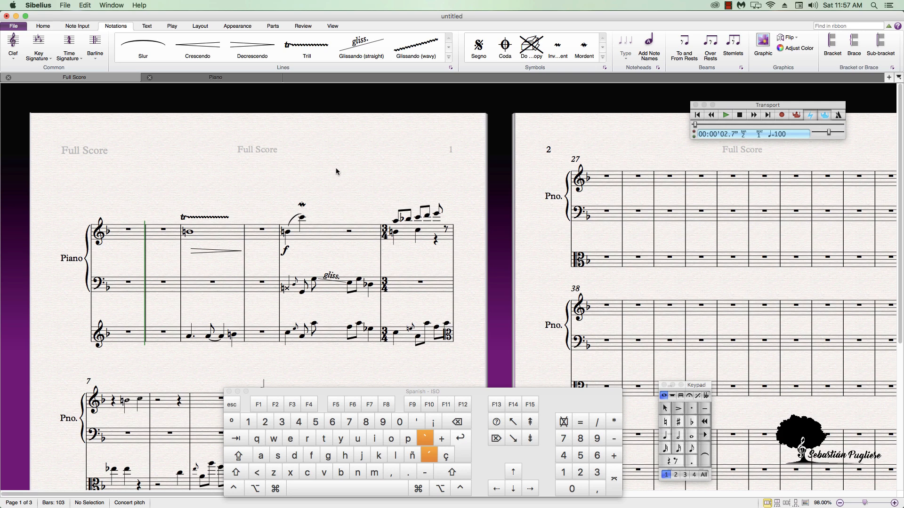
right_click(238, 156)
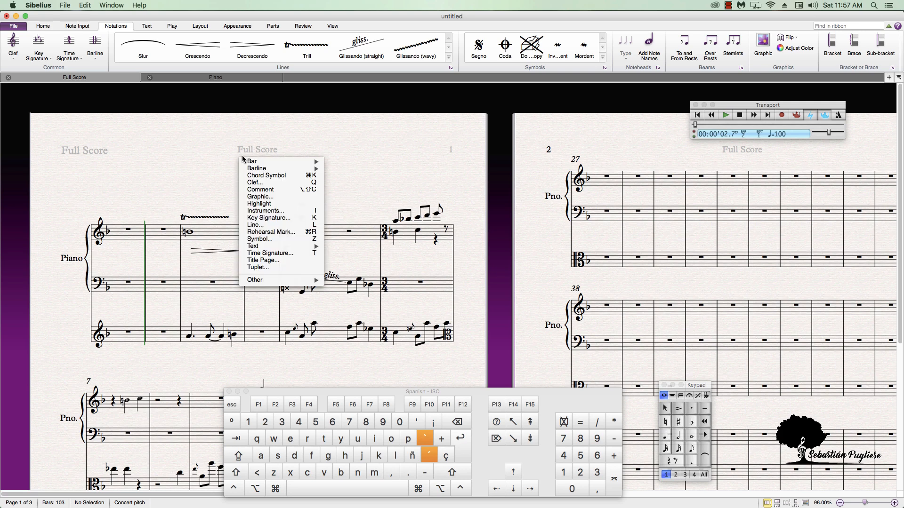
mouse_move(299, 248)
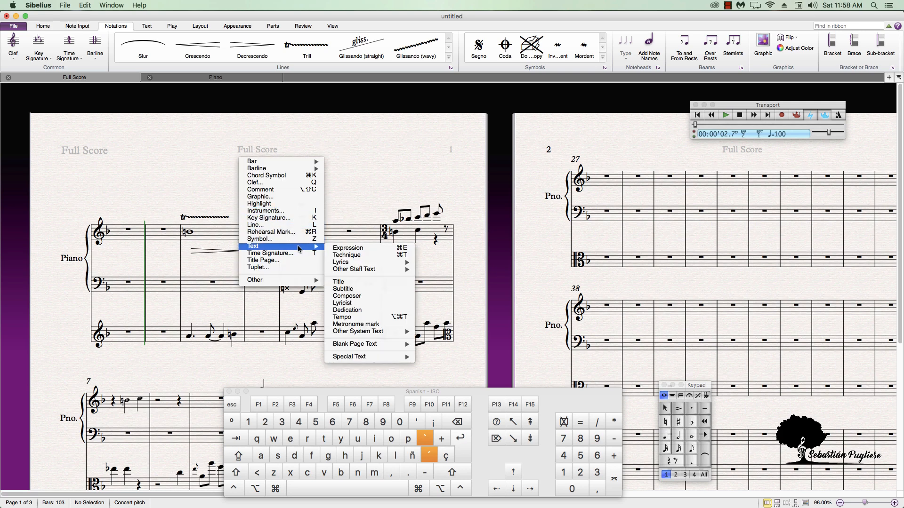
left_click(221, 158)
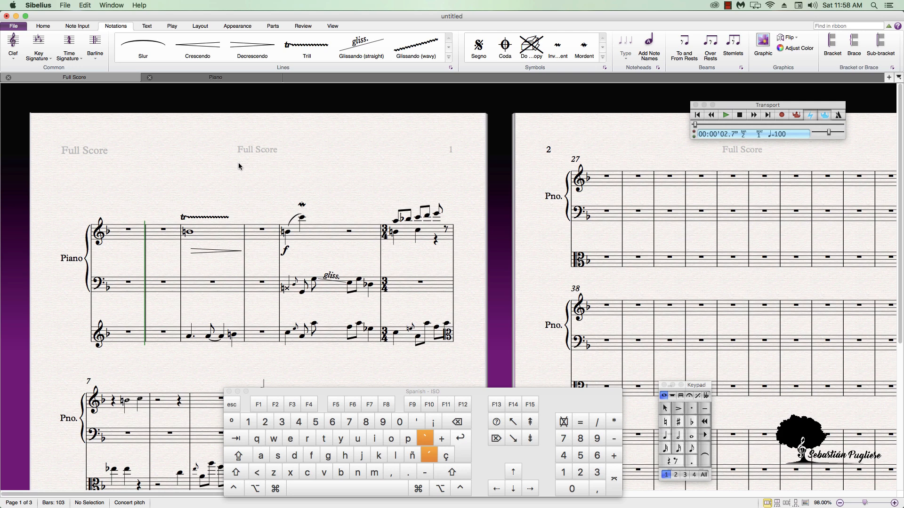
Add the Title text "Tutorial nº 14" at the head of the score's first page
right_click(238, 165)
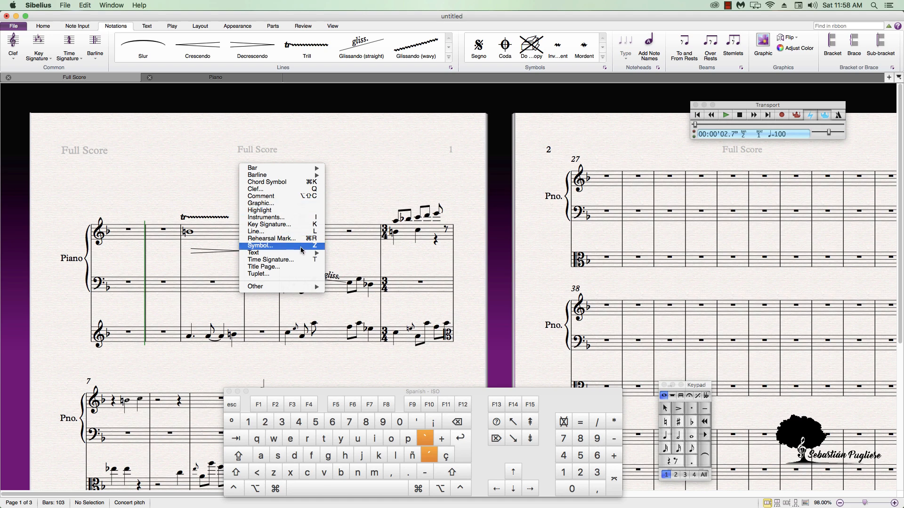
mouse_move(296, 254)
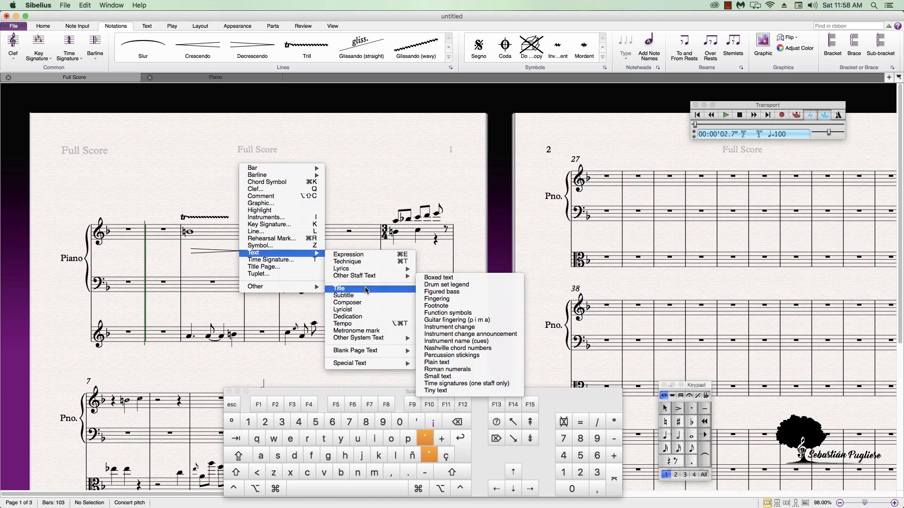
left_click(340, 288)
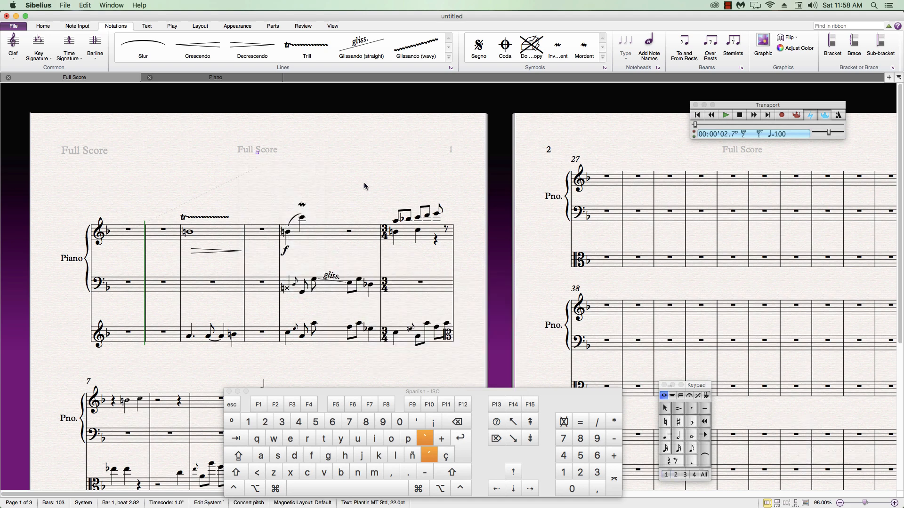
left_click(370, 197)
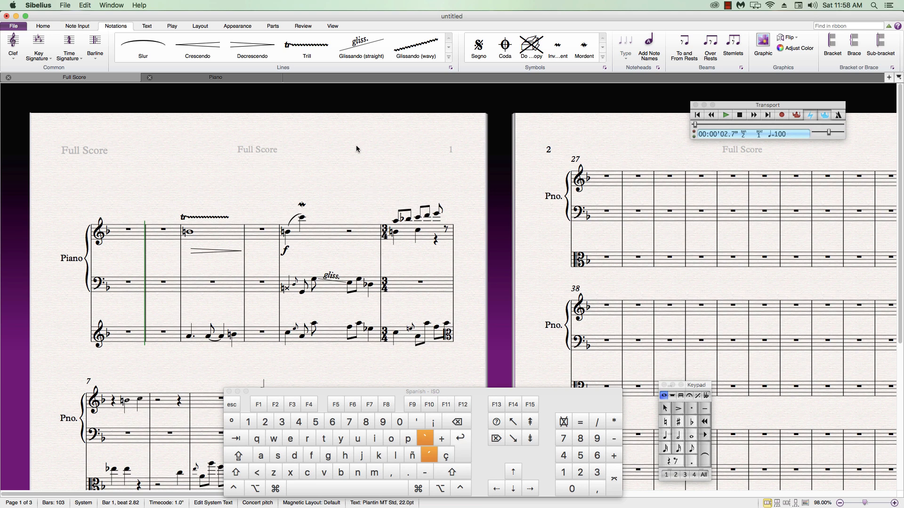
type("Tutorial nº 14")
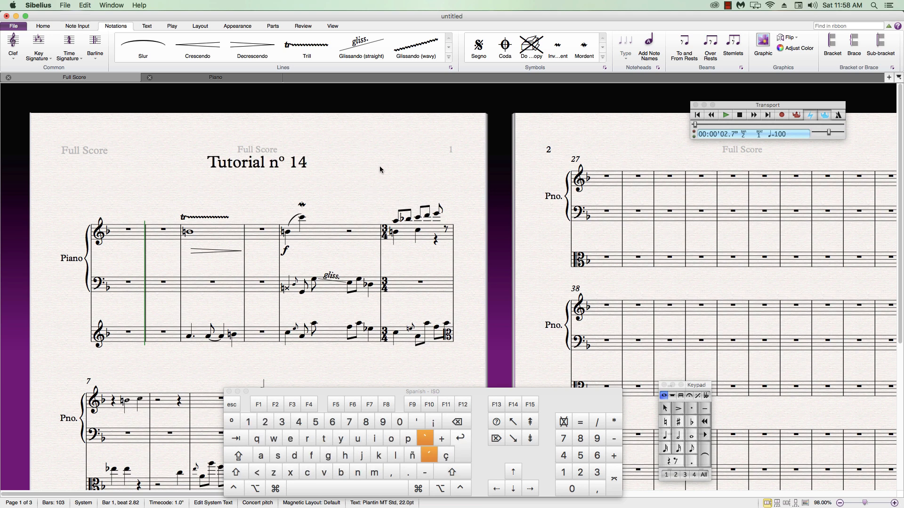
left_click(359, 181)
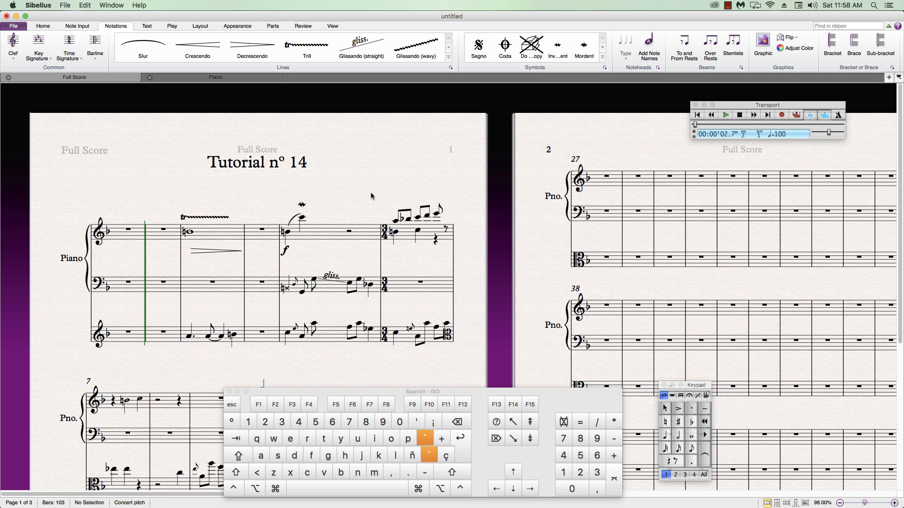
Add Composer text with the composer's name above the end of the first system and move it slightly higher, clear of the notes
right_click(403, 187)
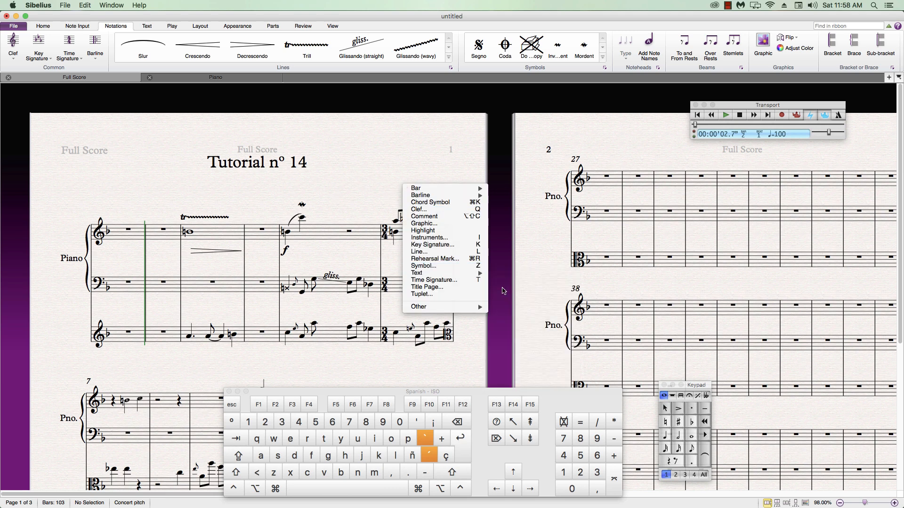
mouse_move(473, 273)
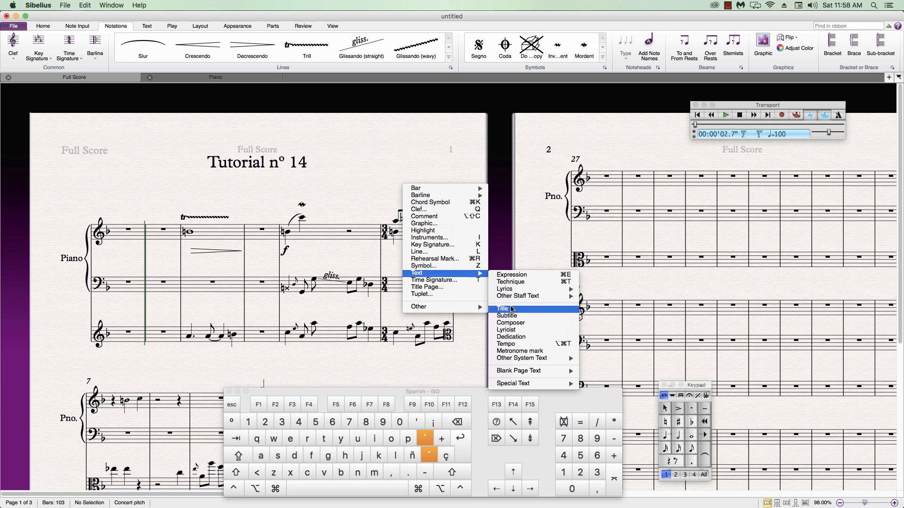
left_click(517, 323)
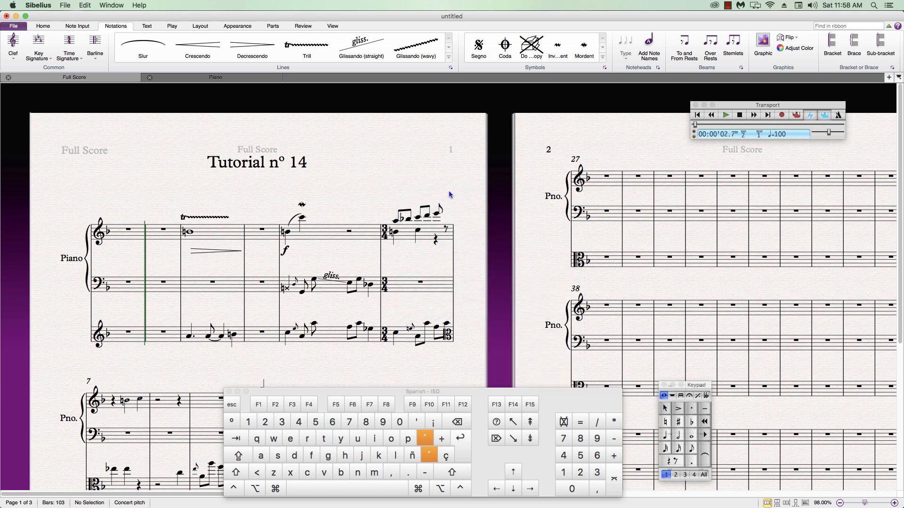
left_click(440, 180)
left_click(414, 196)
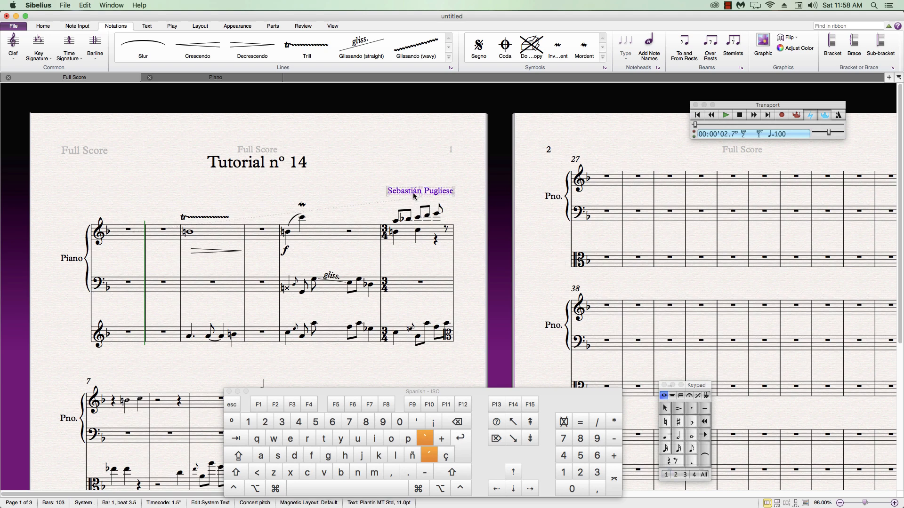
left_click_drag(414, 195, 414, 186)
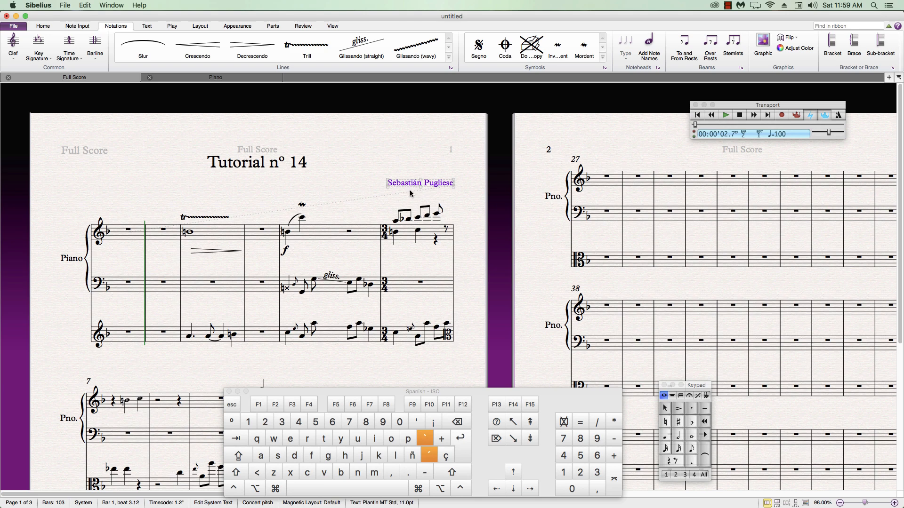
left_click(356, 186)
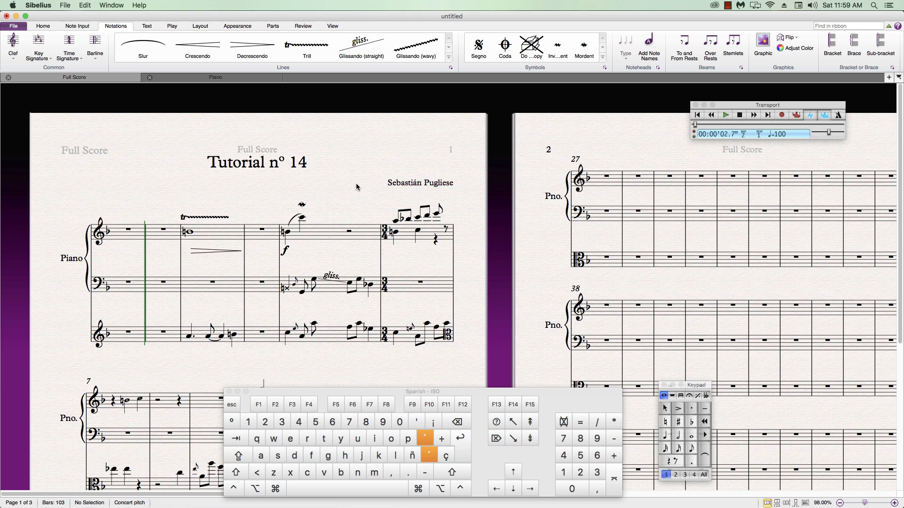
key("super+minus")
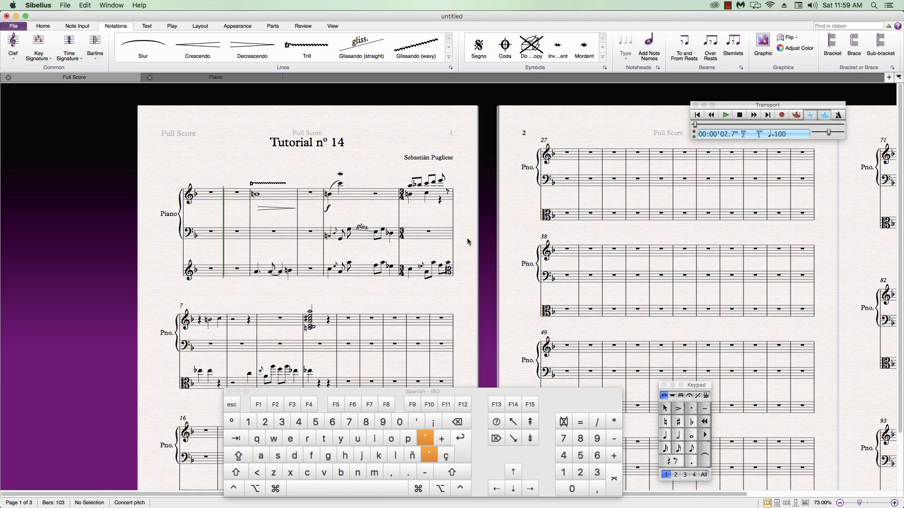